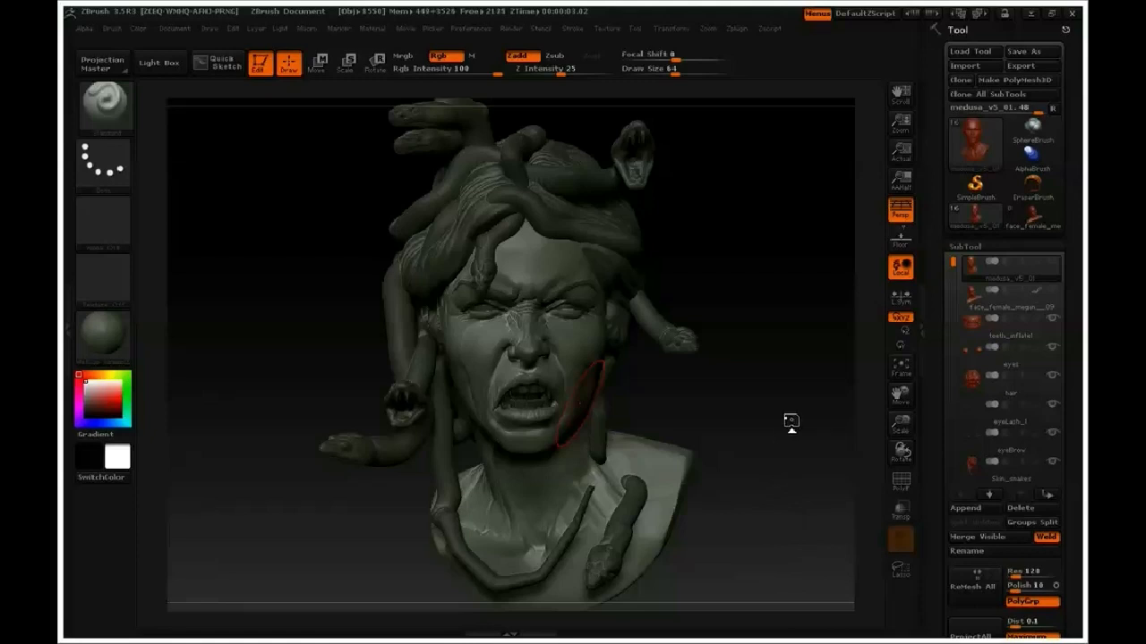
# Apply the SkinShade4 material to the Medusa bust
pyautogui.moveTo(780, 427); pyautogui.dragTo(542, 390)
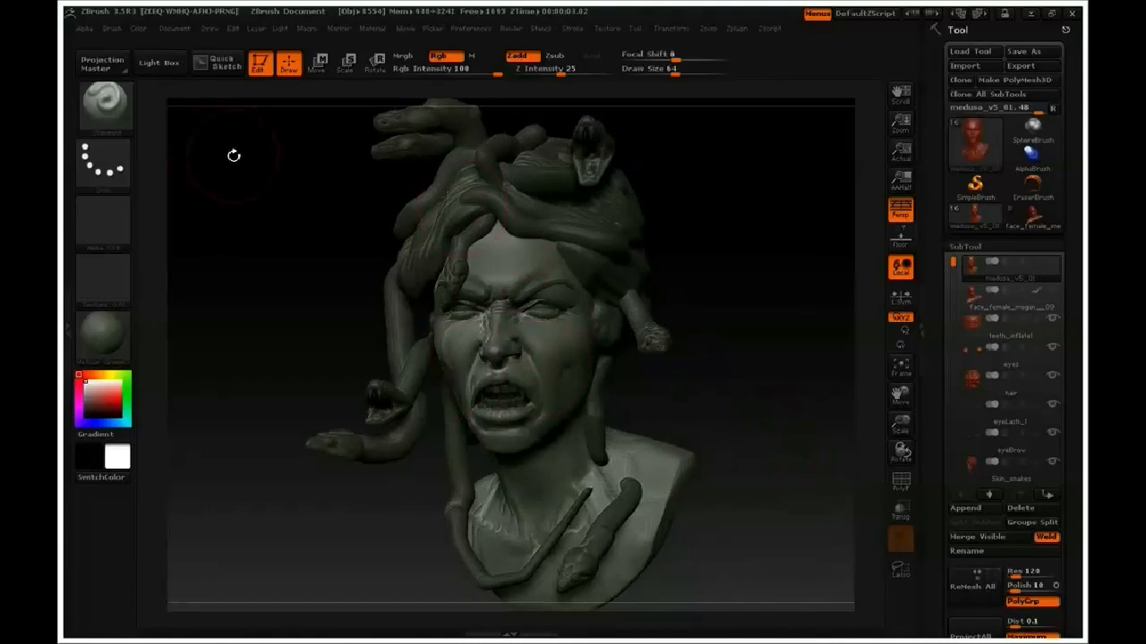
pyautogui.click(106, 339)
pyautogui.moveTo(638, 305)
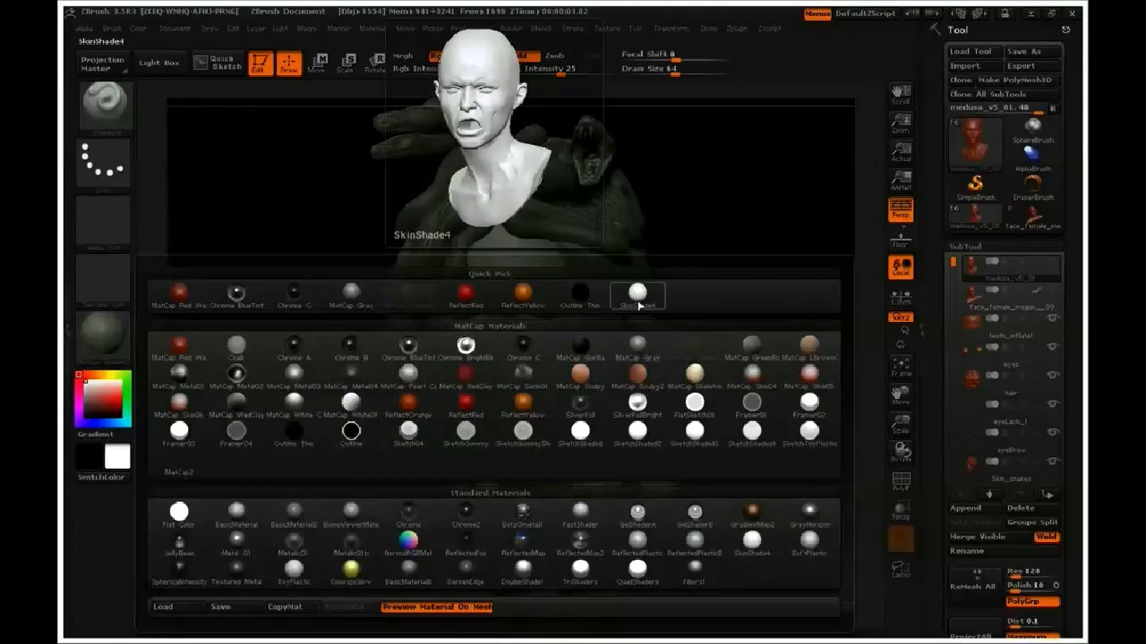
pyautogui.click(636, 305)
pyautogui.click(105, 335)
pyautogui.moveTo(634, 299)
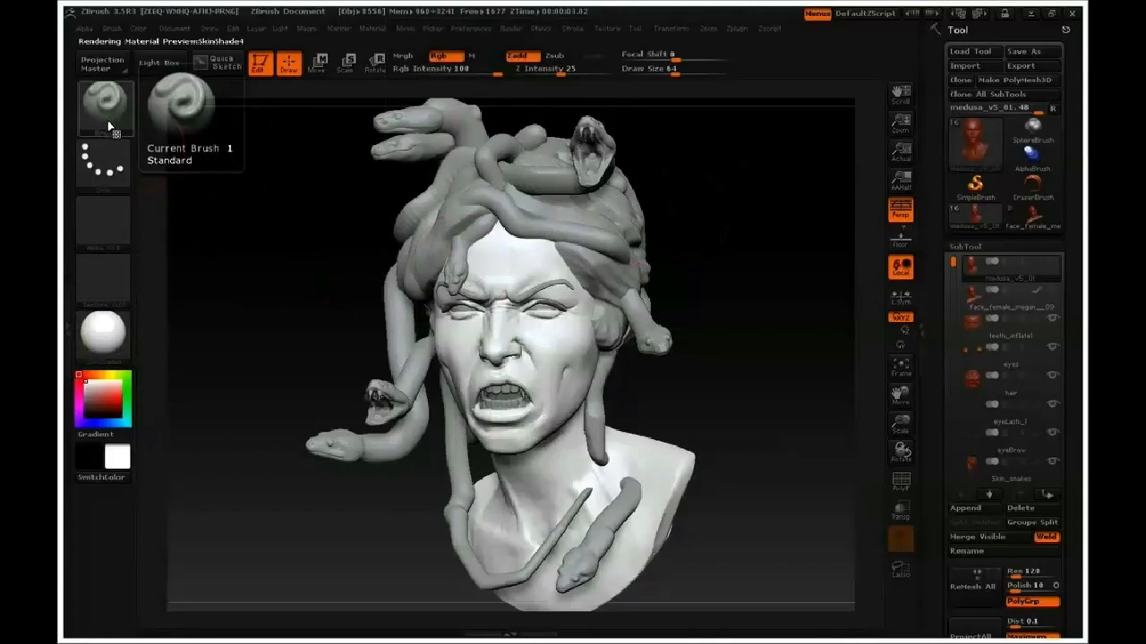
# Set the Standard brush to the Color Spray stroke with Alpha 23
pyautogui.click(104, 163)
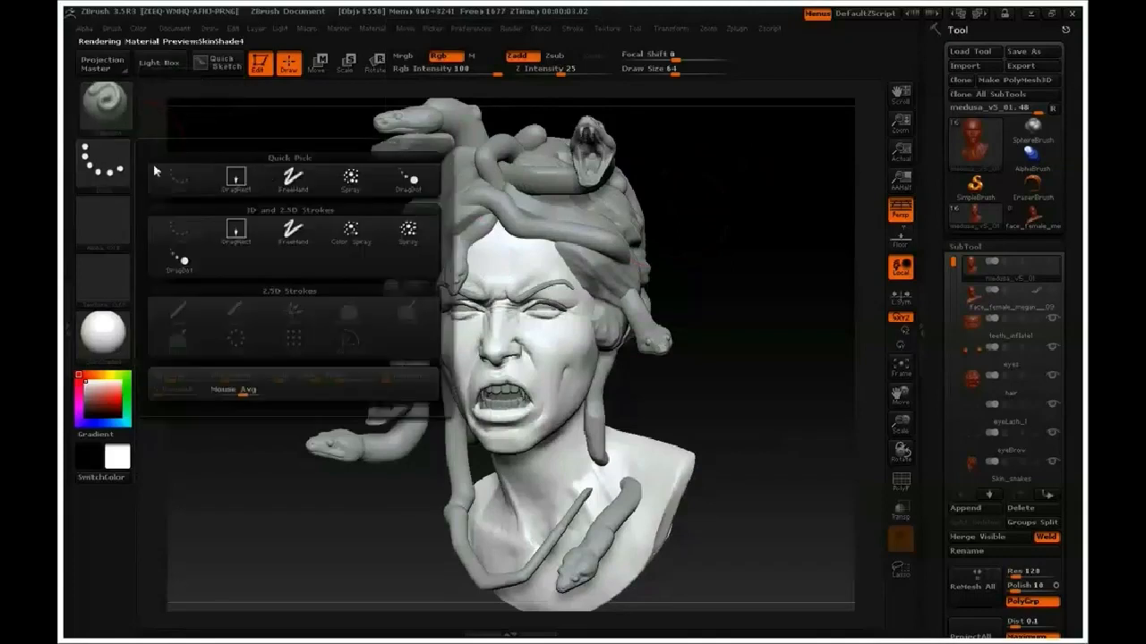
pyautogui.click(351, 229)
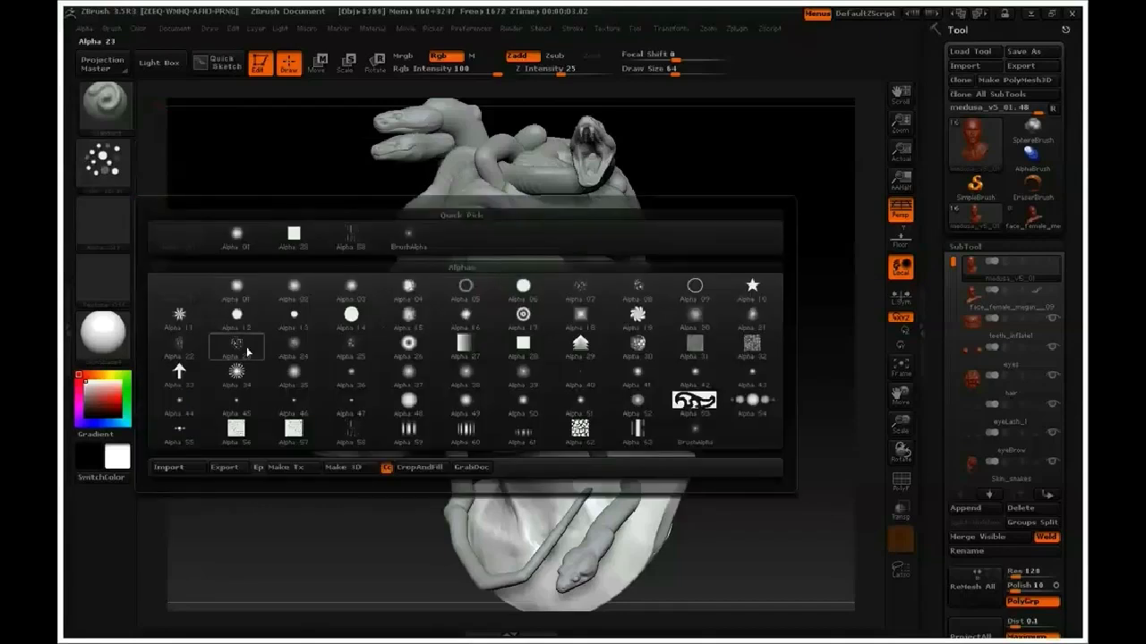
pyautogui.moveTo(247, 352)
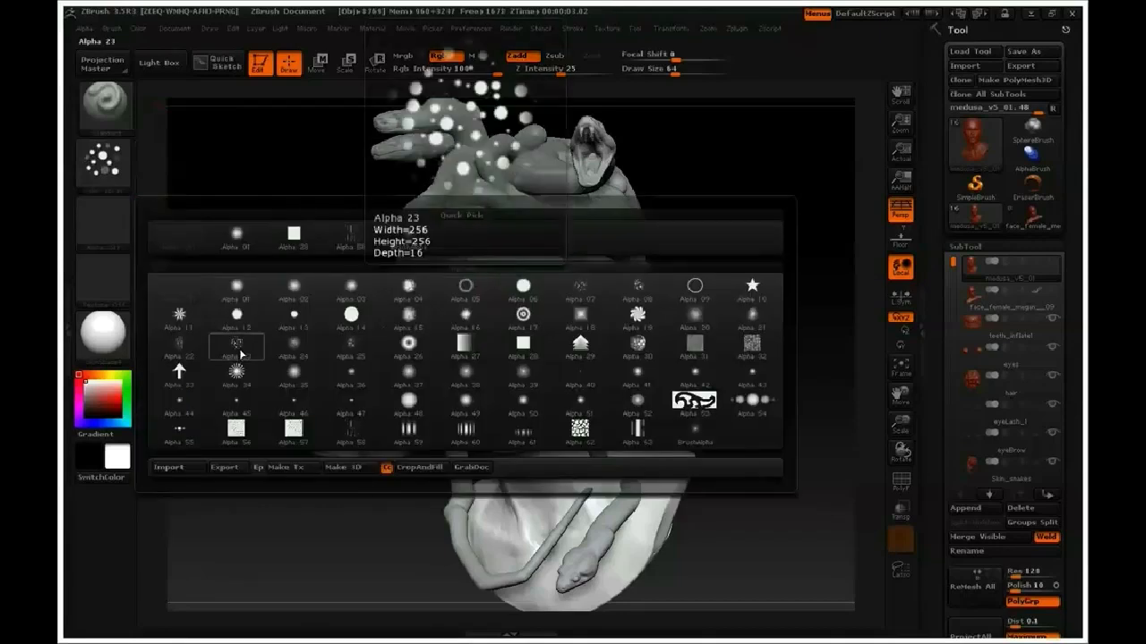
pyautogui.click(242, 354)
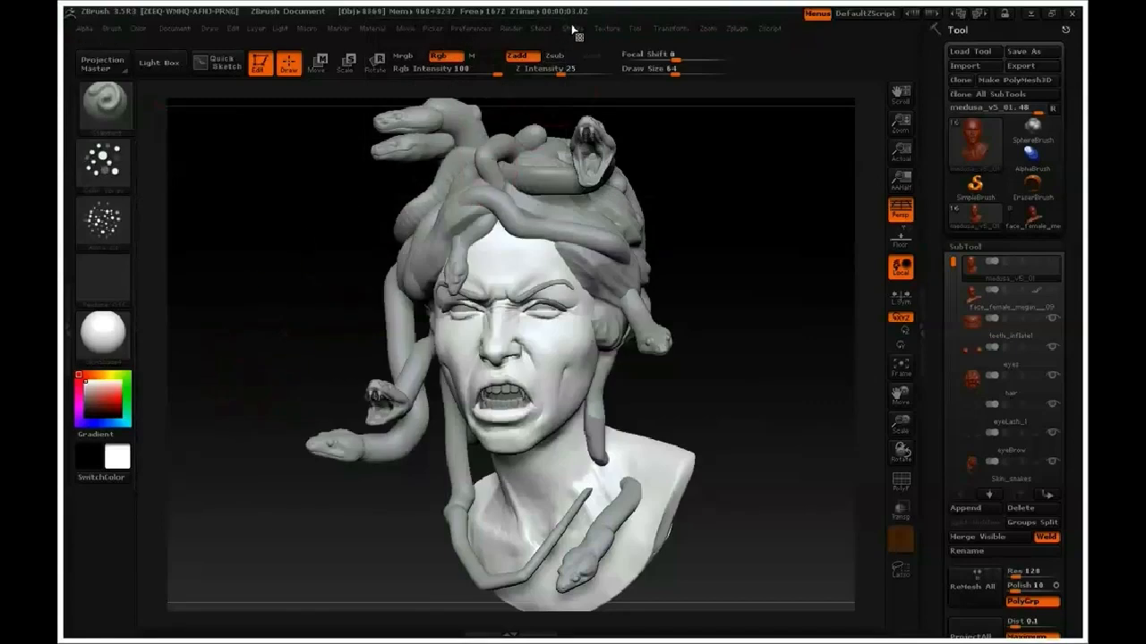
# Adjust the Color Intensity Variance of the Color Spray stroke
pyautogui.click(571, 30)
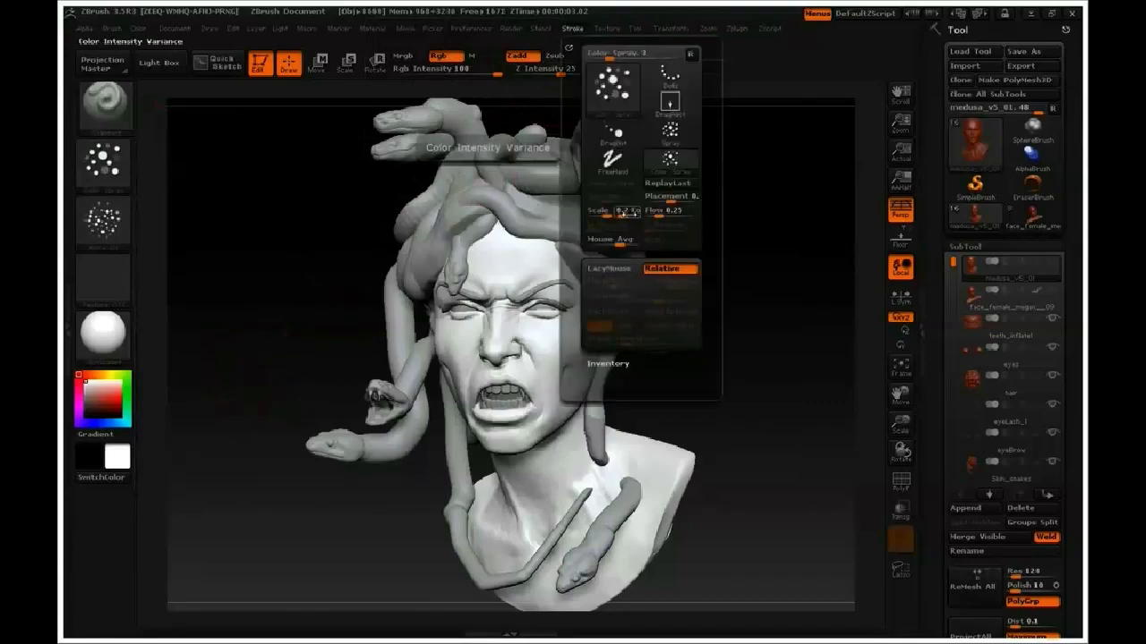
pyautogui.click(625, 215)
pyautogui.click(625, 215)
pyautogui.press('Return')
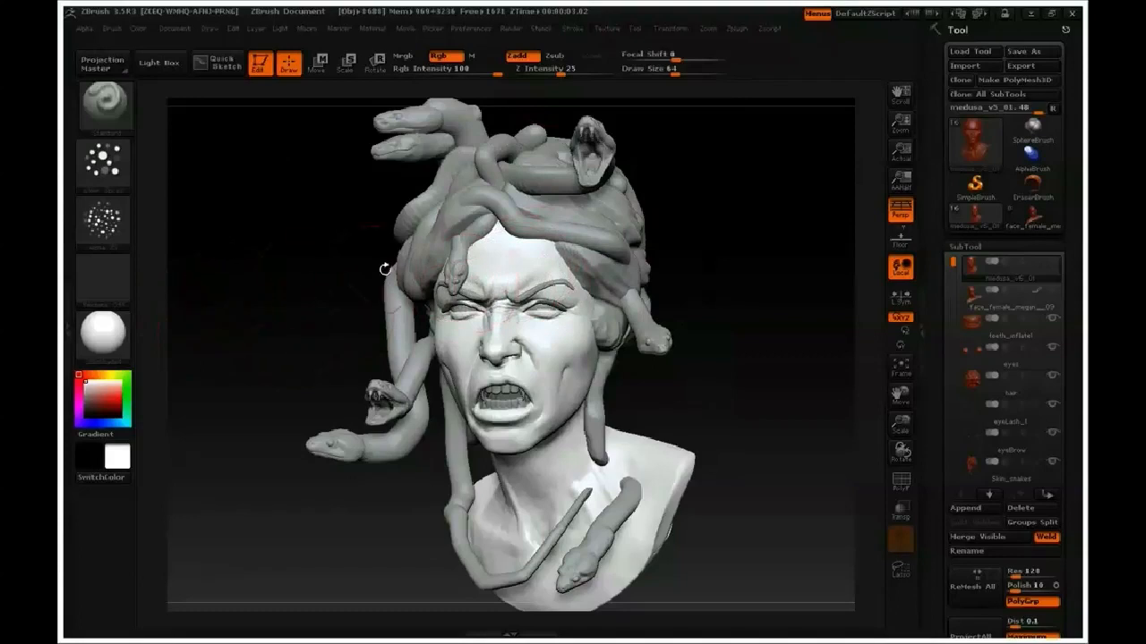
# Choose a dark greyish brown (red 95, green 78, blue 78) and fill the head subtool with it as base colour
pyautogui.click(107, 396)
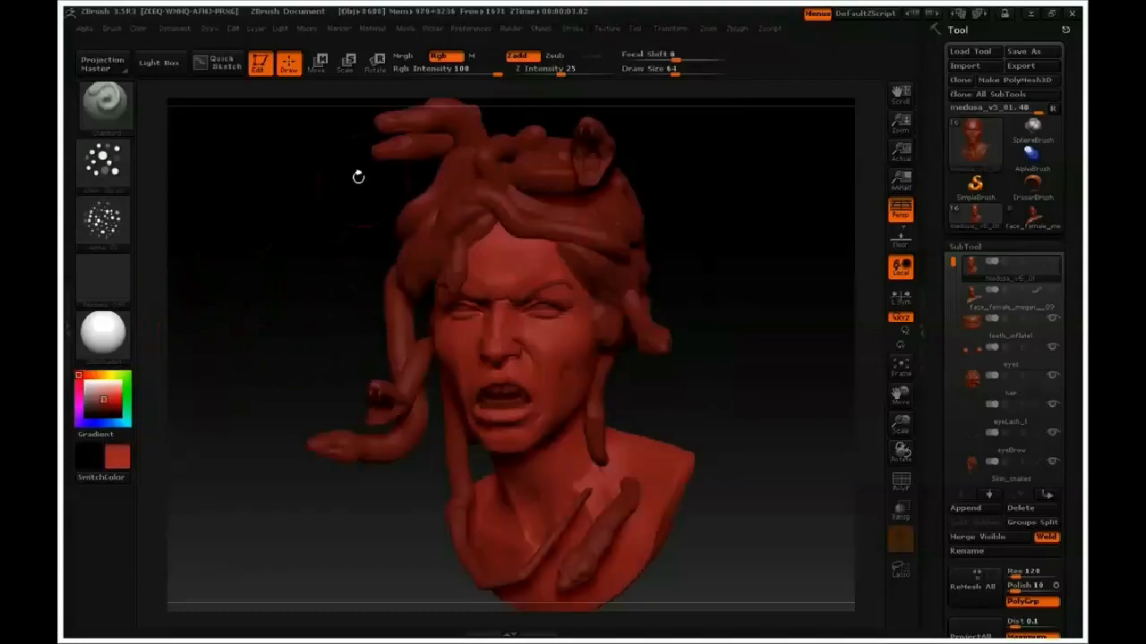
pyautogui.click(105, 396)
pyautogui.moveTo(104, 395); pyautogui.dragTo(87, 404)
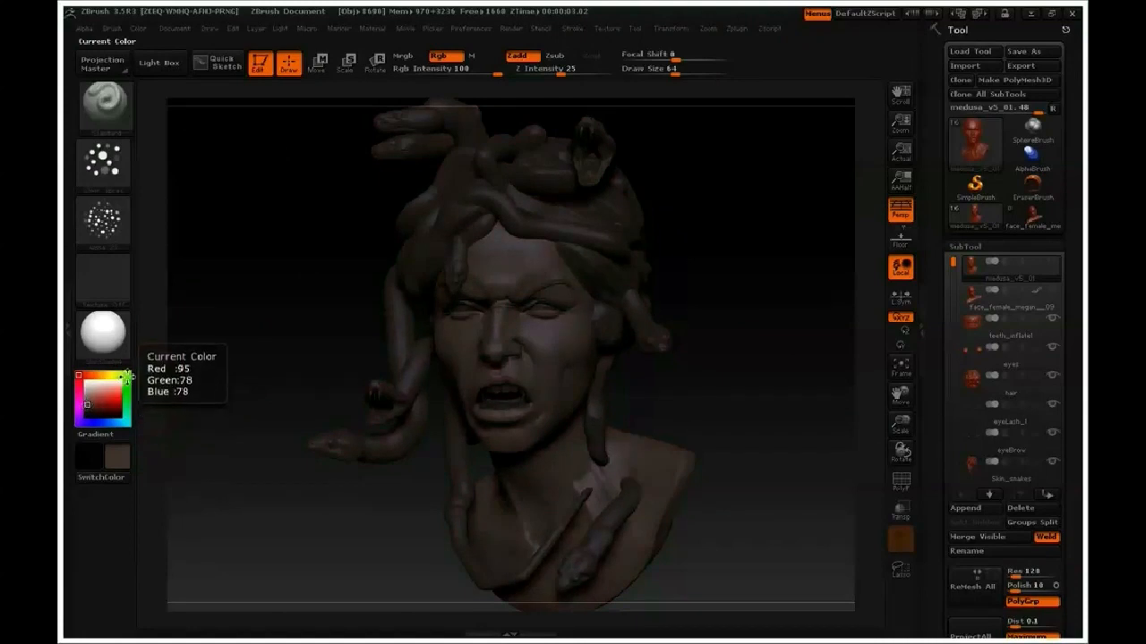
pyautogui.click(138, 30)
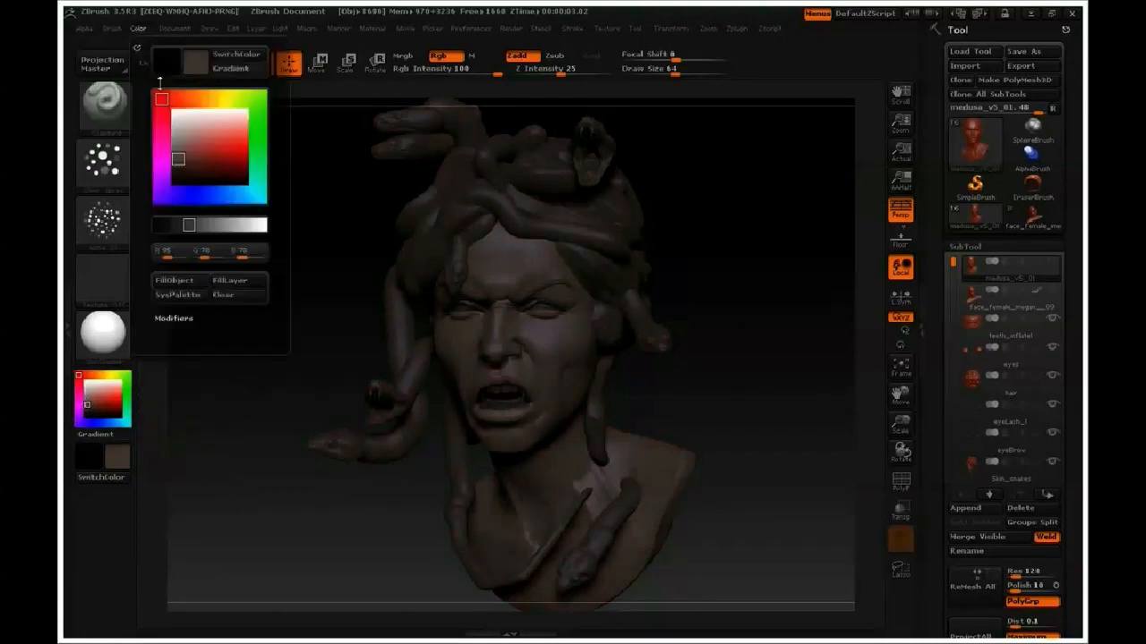
pyautogui.click(176, 283)
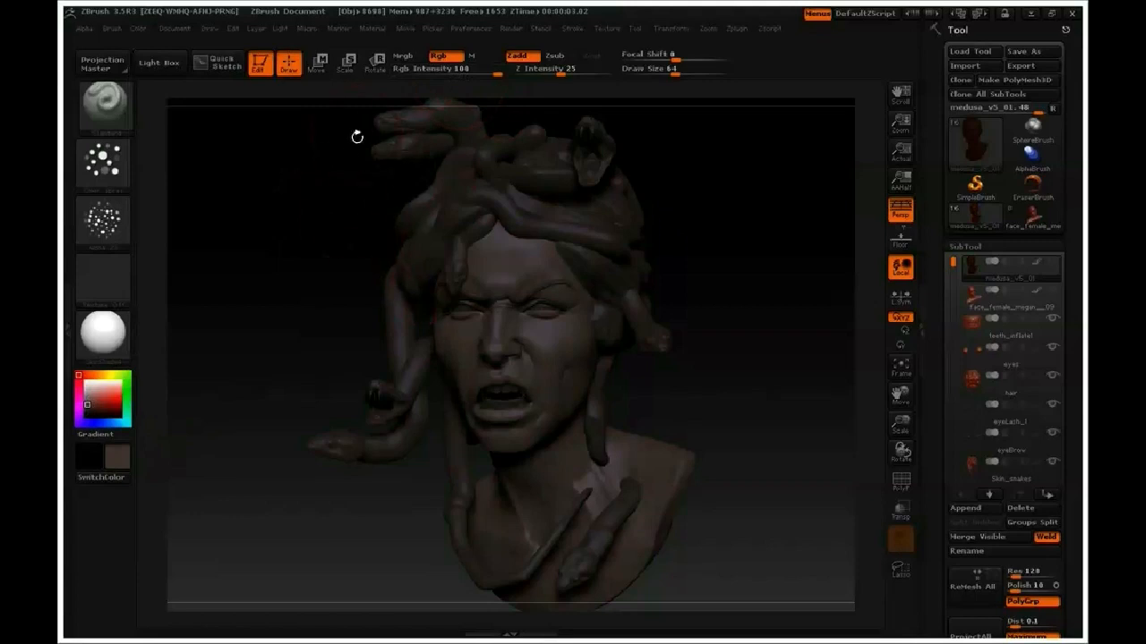
# Try spraying saturated red on the cheek while Zadd is still on, and undo the stroke
pyautogui.click(115, 400)
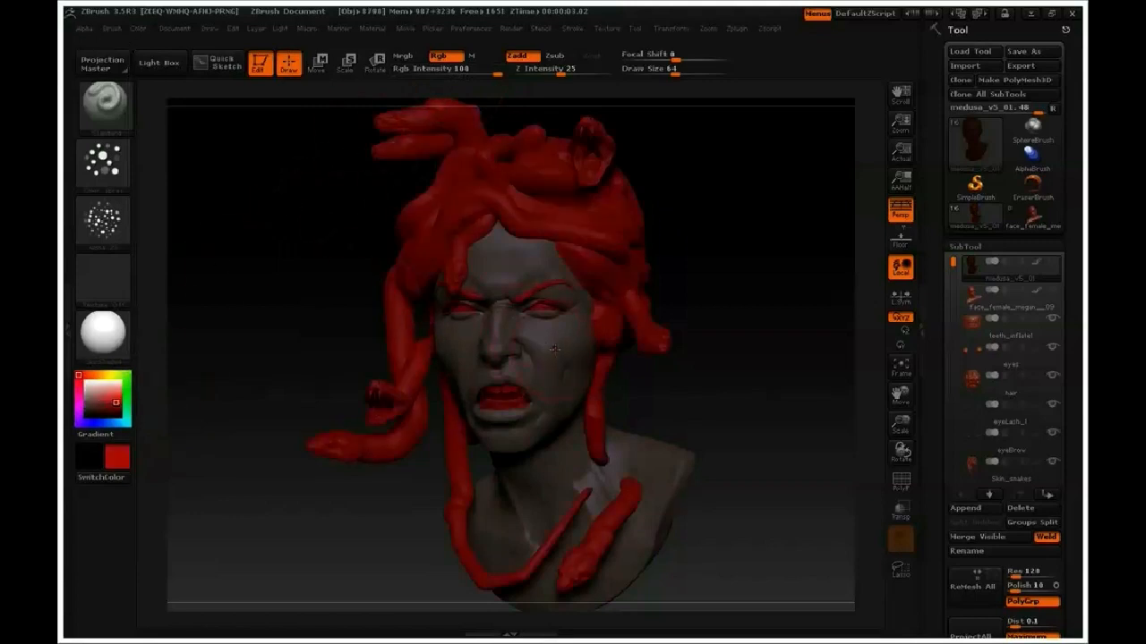
pyautogui.moveTo(555, 348); pyautogui.dragTo(570, 324)
pyautogui.hotkey('ctrl', 'z')
# Turn off Zadd so the brush only paints colour, test the red spray across the face, and undo the test strokes
pyautogui.click(518, 55)
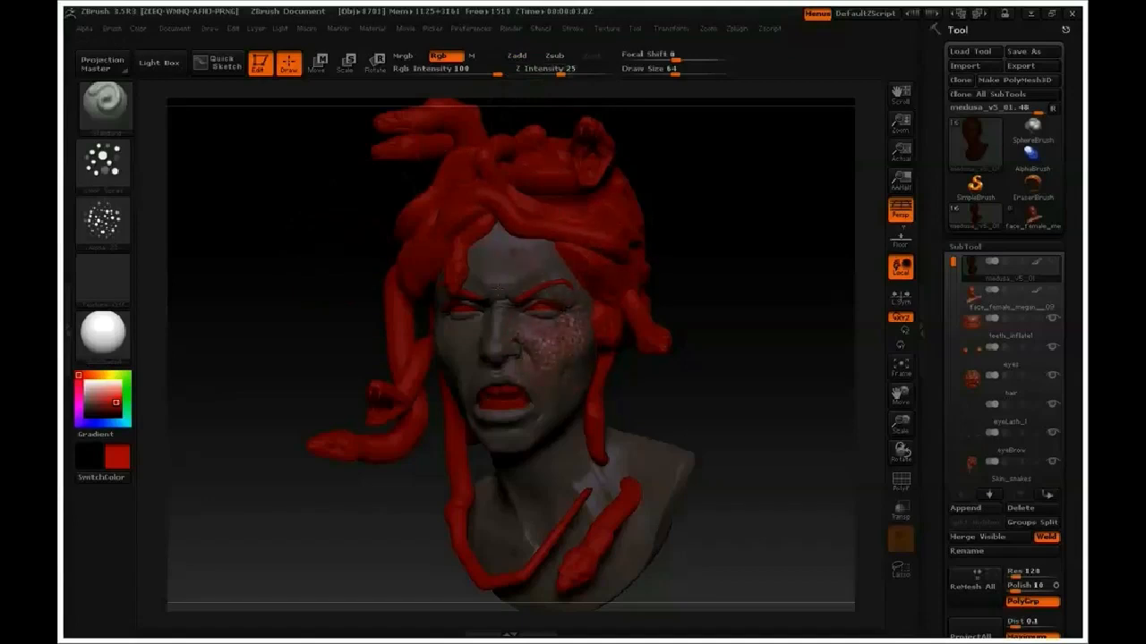
pyautogui.moveTo(501, 337)
pyautogui.mouseDown()
pyautogui.moveTo(549, 324)
pyautogui.moveTo(569, 340)
pyautogui.mouseUp()
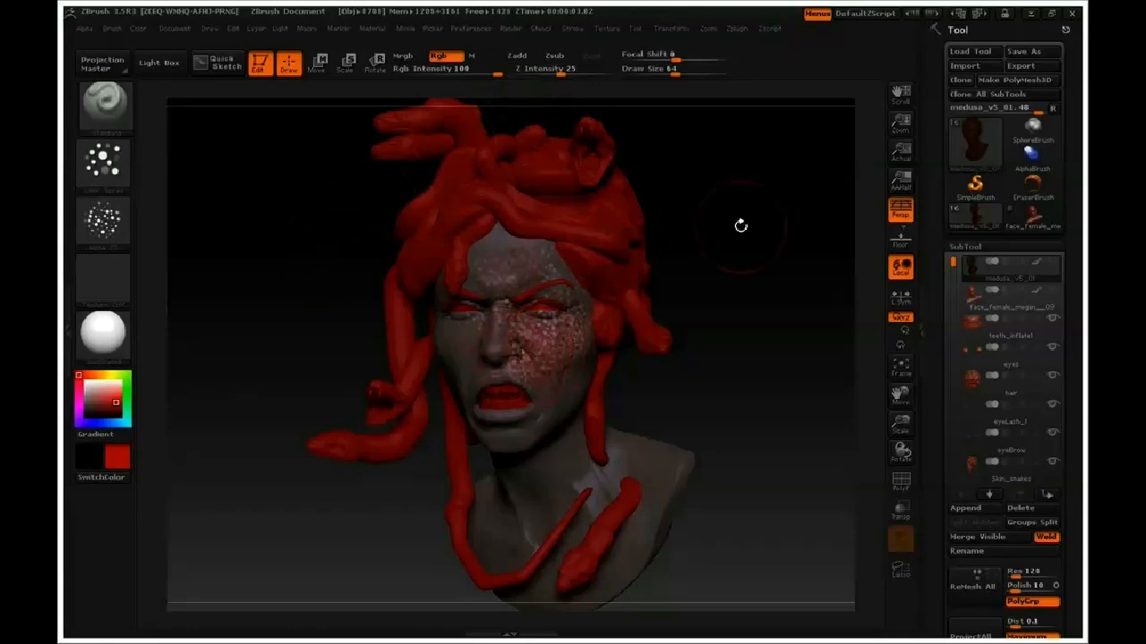
pyautogui.hotkey('ctrl', 'z')
pyautogui.hotkey('ctrl', 'z')
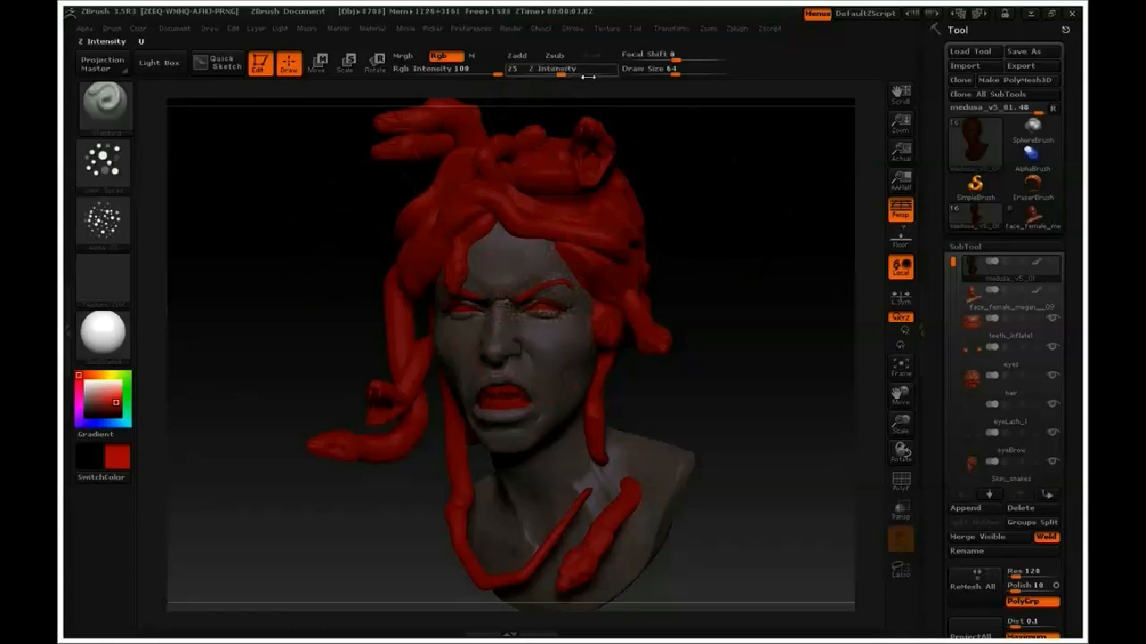
pyautogui.click(574, 29)
# Isolate the head subtool, then show the teeth and eyes subtools with their painted colours turned on
pyautogui.moveTo(1052, 267)
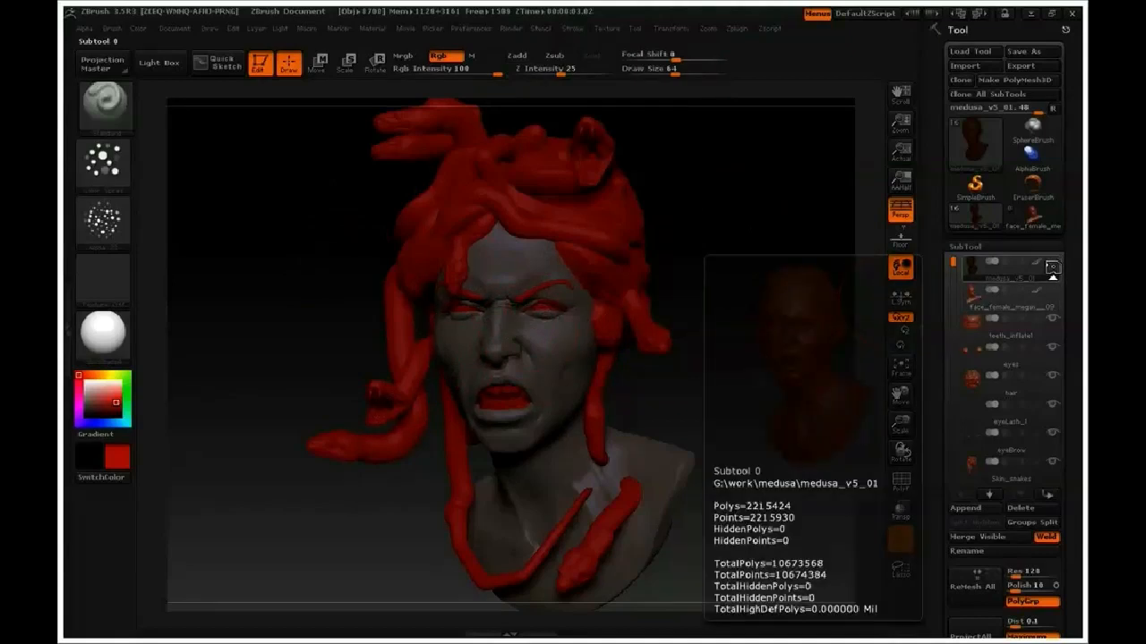
pyautogui.click(1054, 266)
pyautogui.keyDown('shift'); pyautogui.click(1053, 265); pyautogui.keyUp('shift')
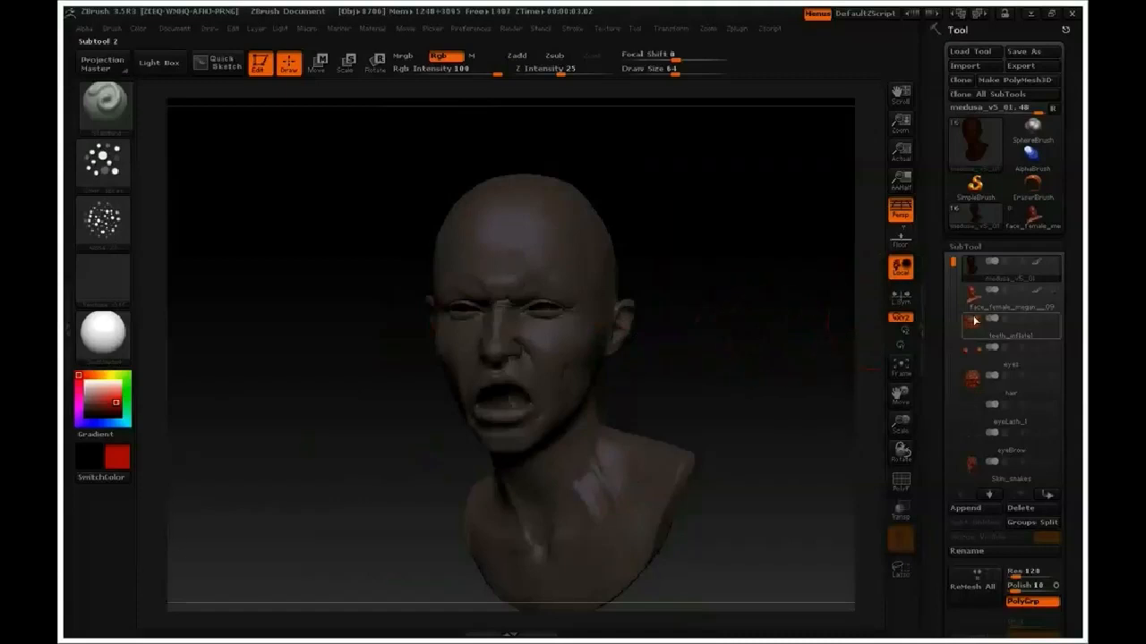
pyautogui.click(1054, 321)
pyautogui.click(1053, 347)
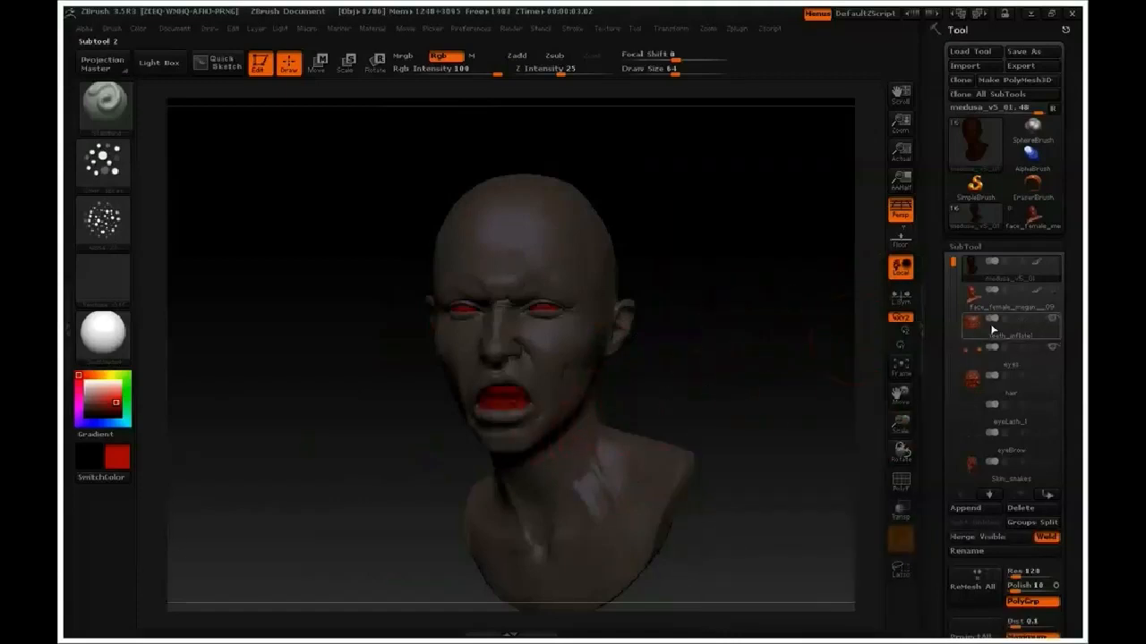
pyautogui.moveTo(1036, 331)
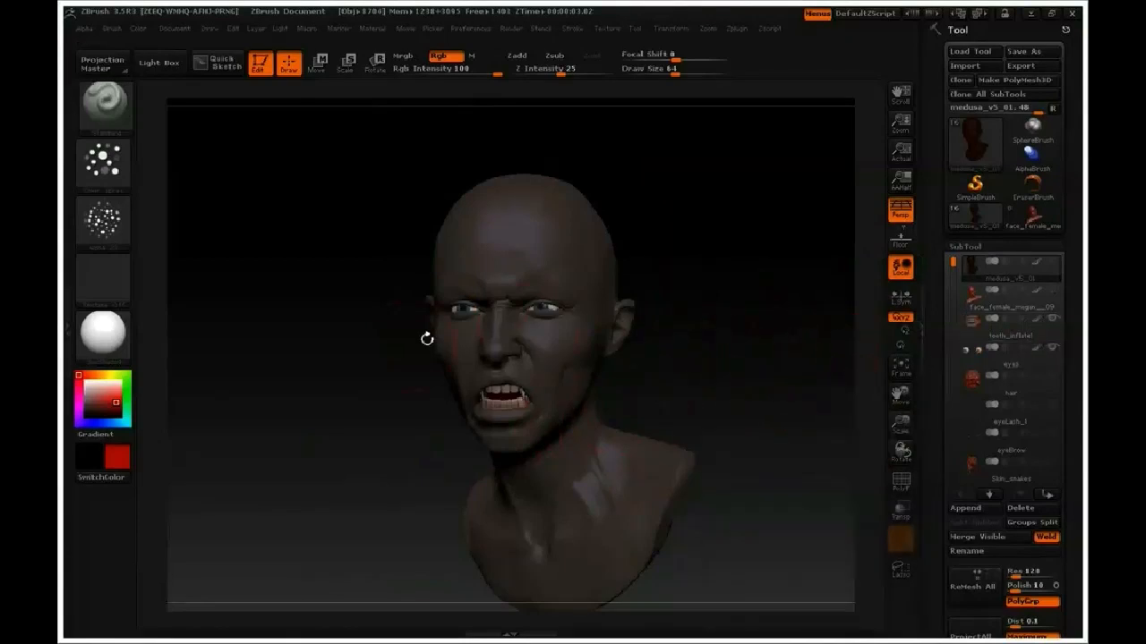
# Pick a muted pink paint colour and set the Rgb Intensity to 30
pyautogui.moveTo(729, 328); pyautogui.dragTo(552, 299)
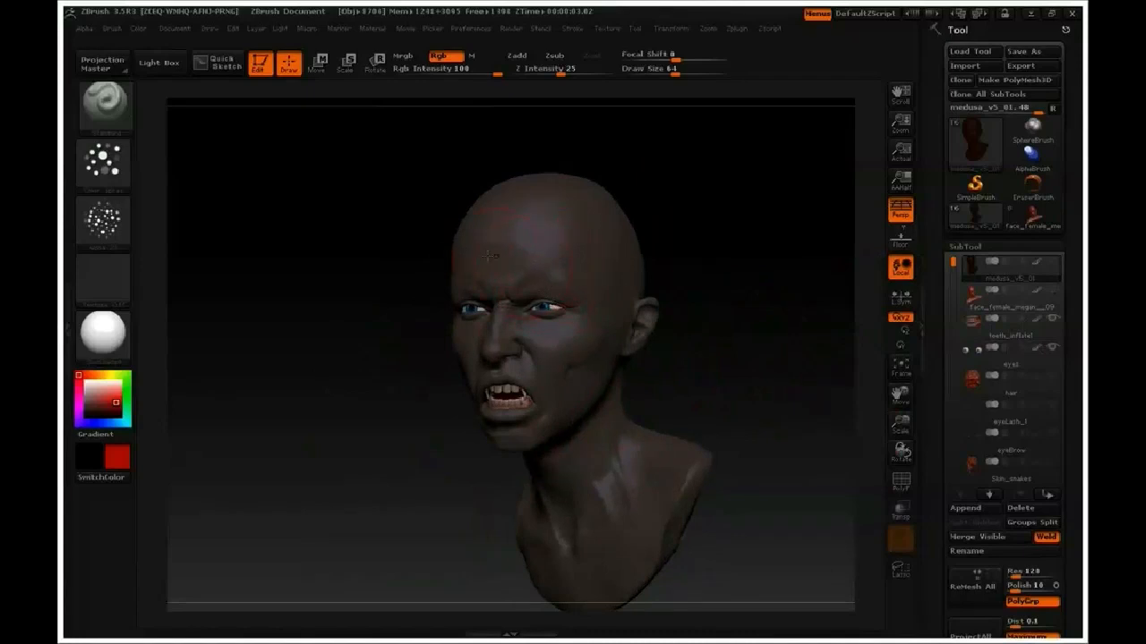
pyautogui.moveTo(109, 402); pyautogui.dragTo(96, 392)
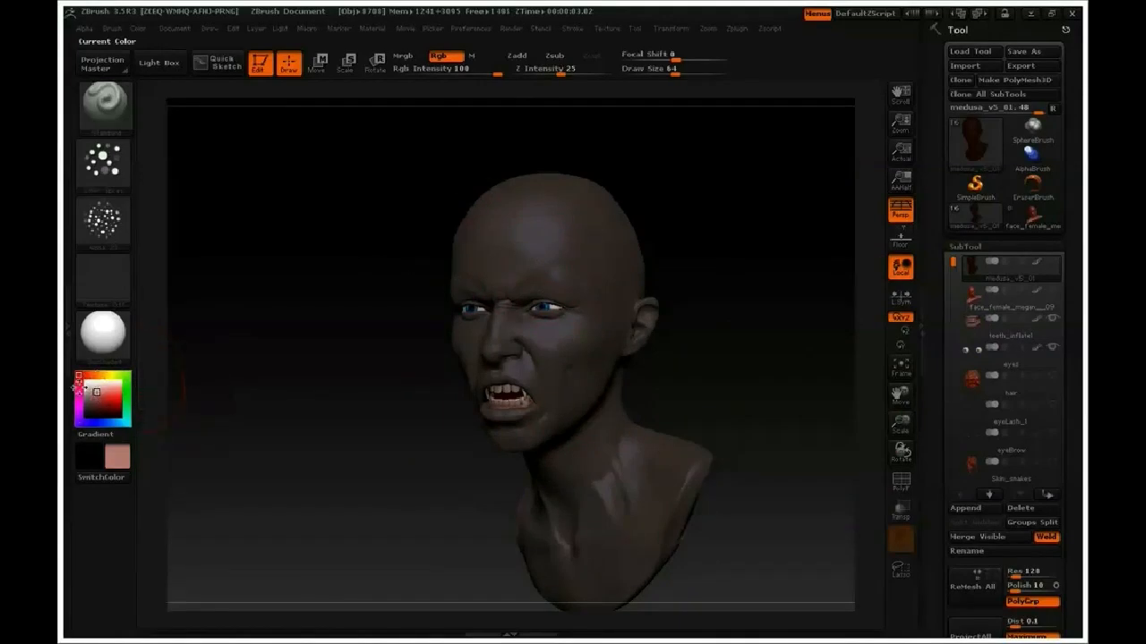
pyautogui.moveTo(230, 340); pyautogui.dragTo(328, 328)
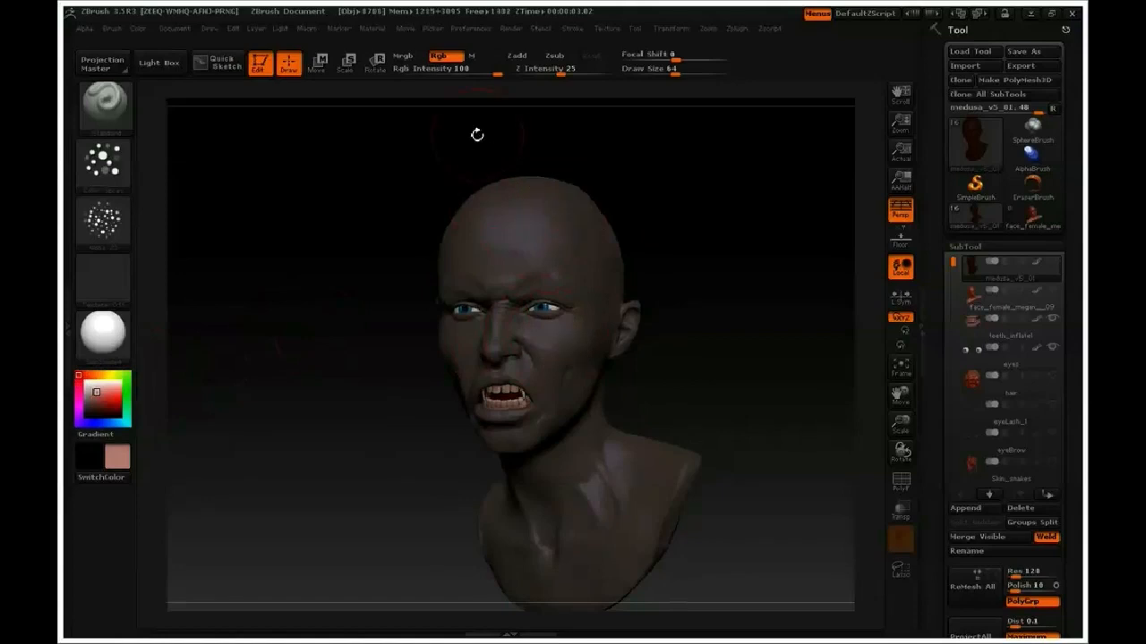
pyautogui.click(436, 71)
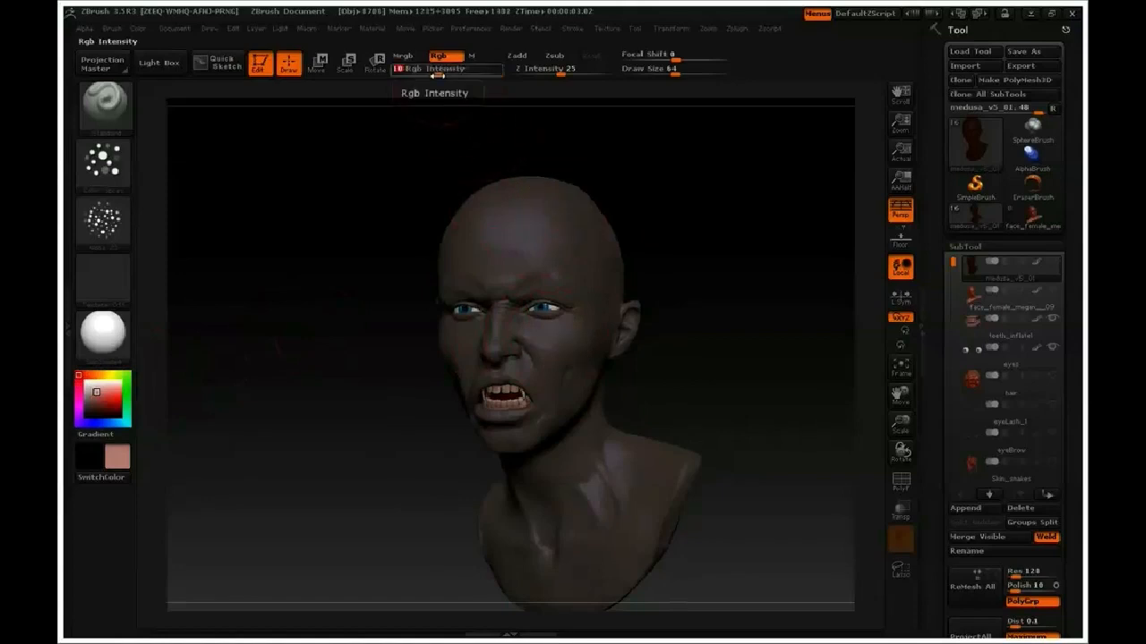
pyautogui.click(458, 69)
pyautogui.click(451, 70)
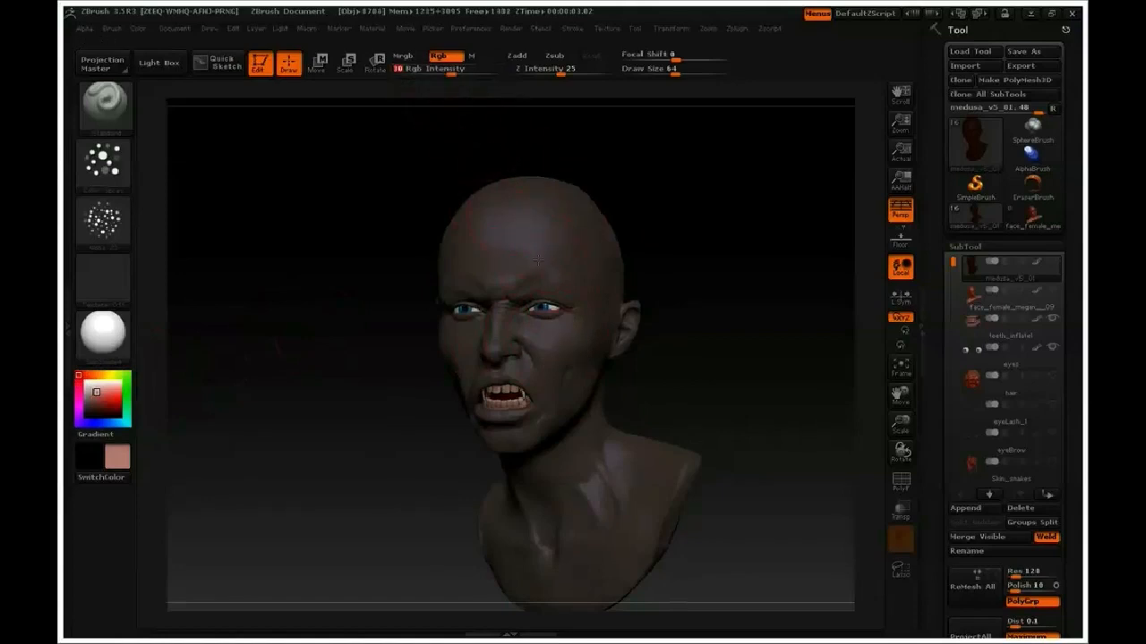
pyautogui.write('10')
pyautogui.press('Return')
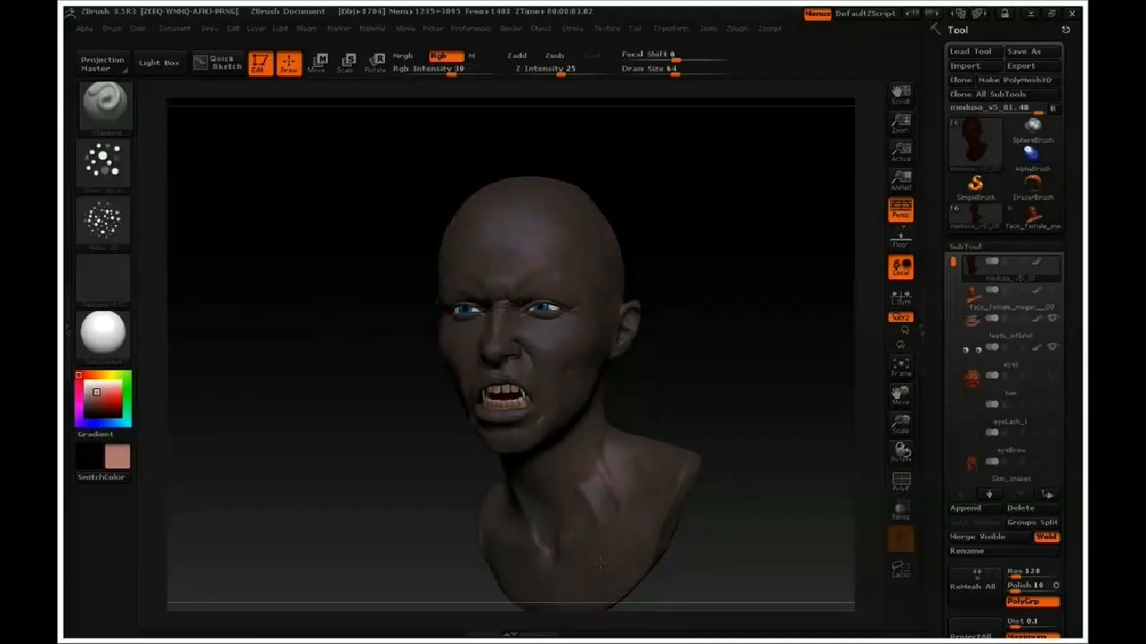
# Set the Draw Size to 99 and spray subtle pink mottling over the chest, neck, face and back of the head
pyautogui.press('s')
pyautogui.moveTo(520, 549); pyautogui.dragTo(509, 550)
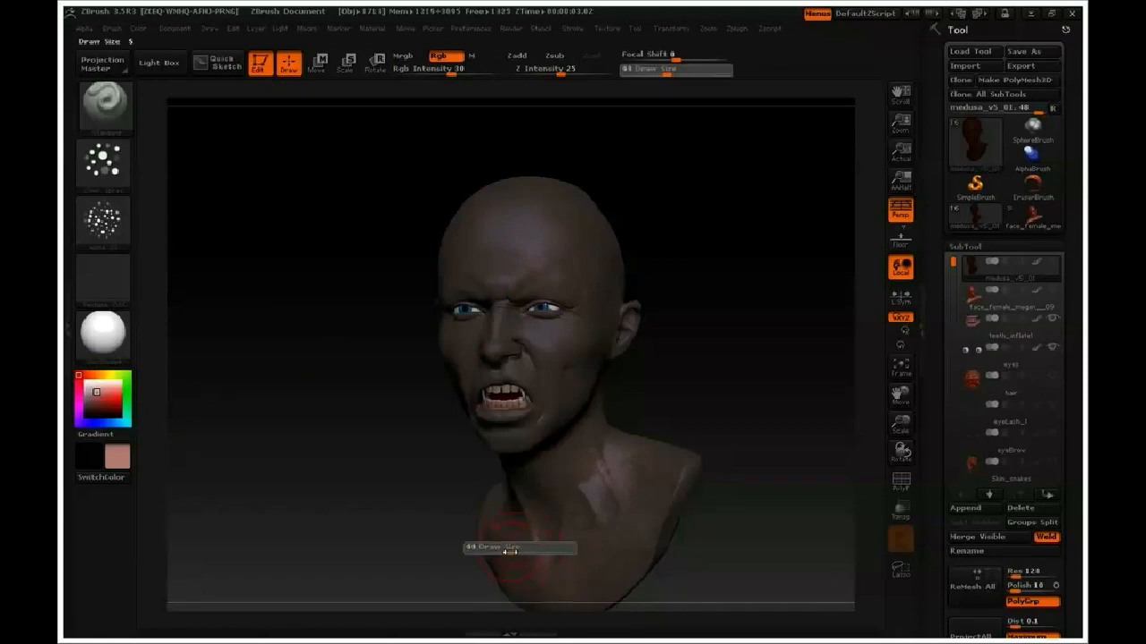
pyautogui.moveTo(731, 402)
pyautogui.mouseDown()
pyautogui.moveTo(759, 403)
pyautogui.moveTo(760, 430)
pyautogui.moveTo(792, 430)
pyautogui.mouseUp()
pyautogui.press('s')
pyautogui.moveTo(475, 520); pyautogui.dragTo(487, 519)
pyautogui.moveTo(706, 375); pyautogui.dragTo(752, 377)
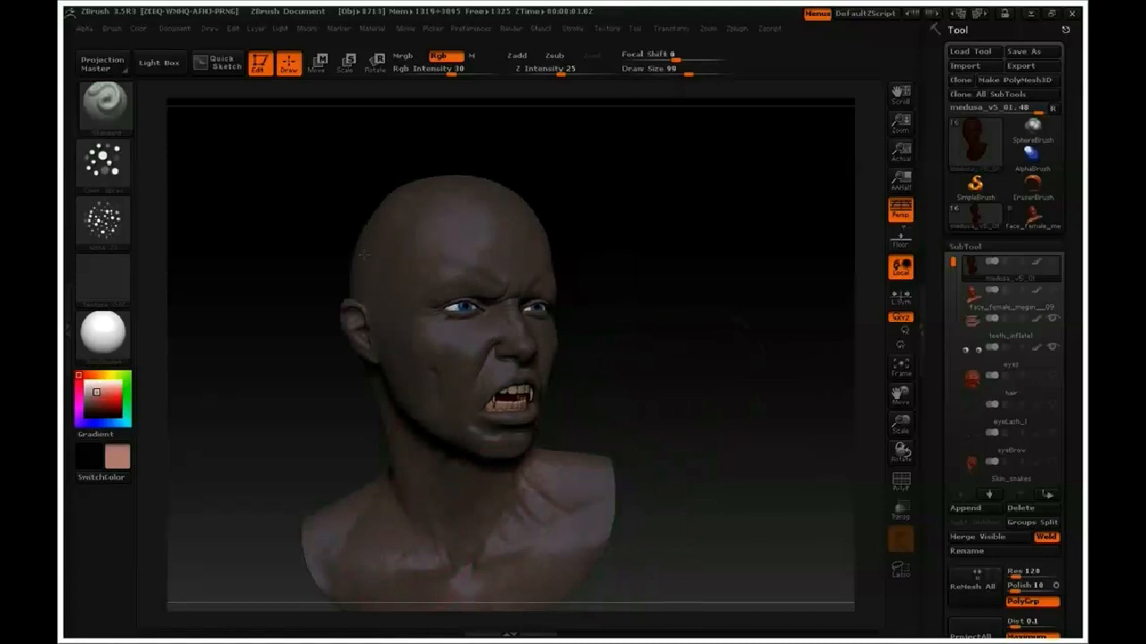
pyautogui.moveTo(731, 379); pyautogui.dragTo(506, 418)
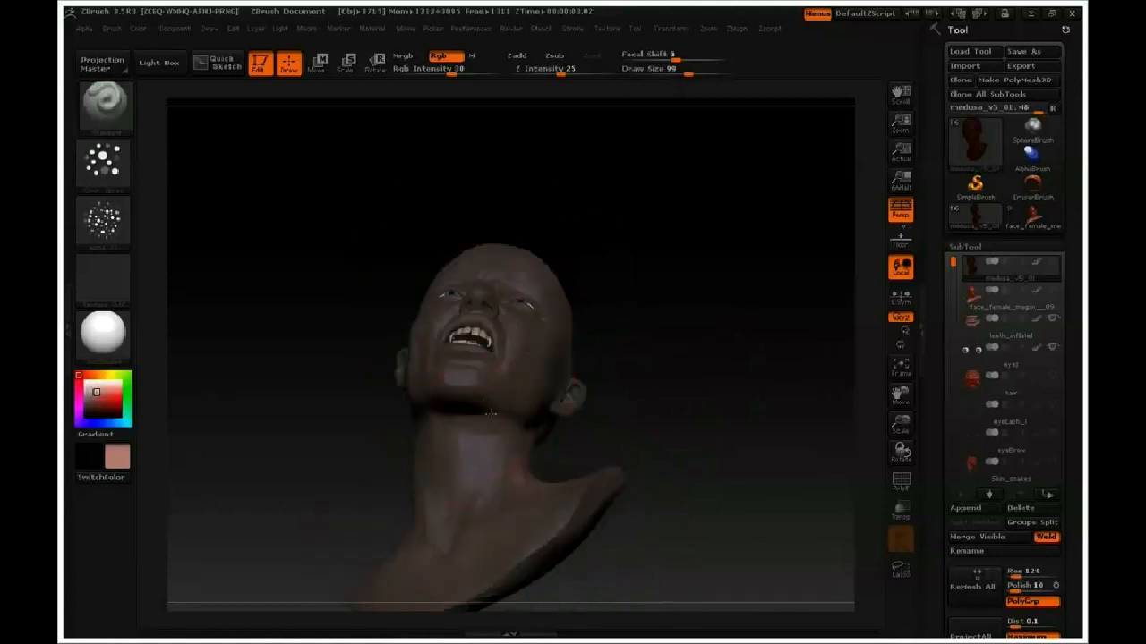
pyautogui.moveTo(712, 398); pyautogui.dragTo(601, 472)
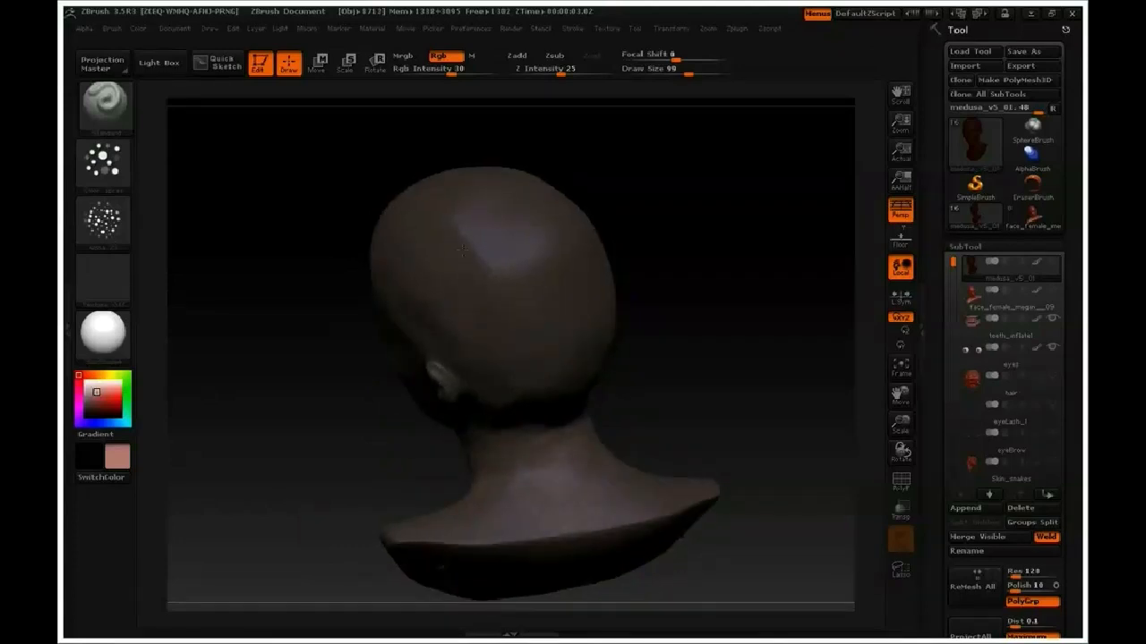
pyautogui.moveTo(747, 280); pyautogui.dragTo(548, 306)
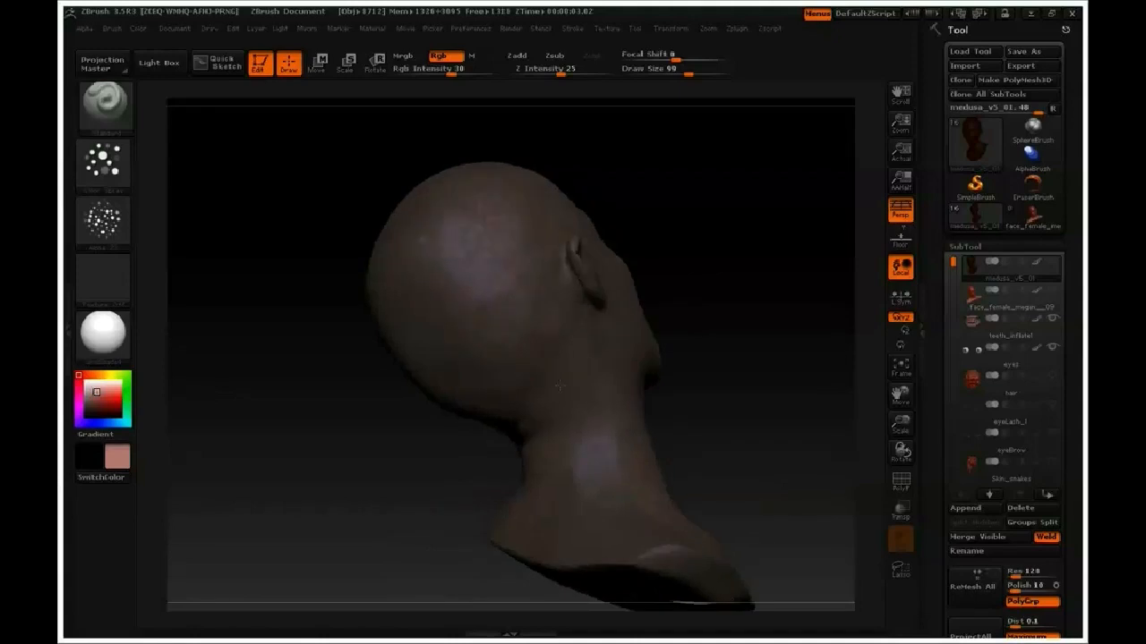
pyautogui.moveTo(634, 278); pyautogui.dragTo(679, 313)
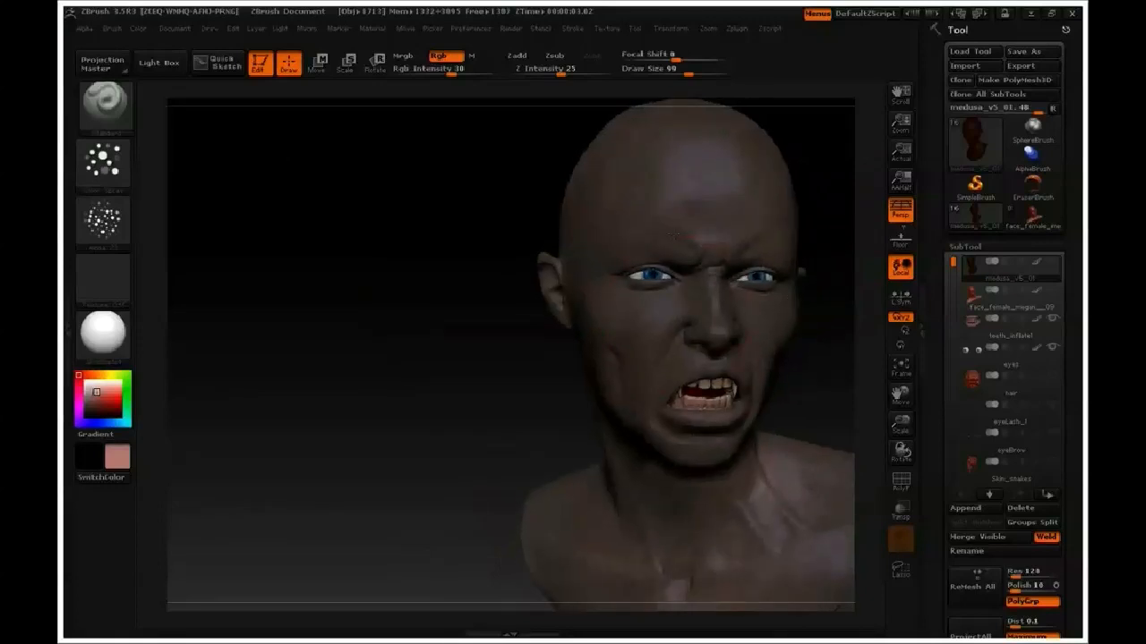
# Pick a muted teal paint colour and spray subtle mottling over the face, neck, chest and side of the head
pyautogui.click(128, 418)
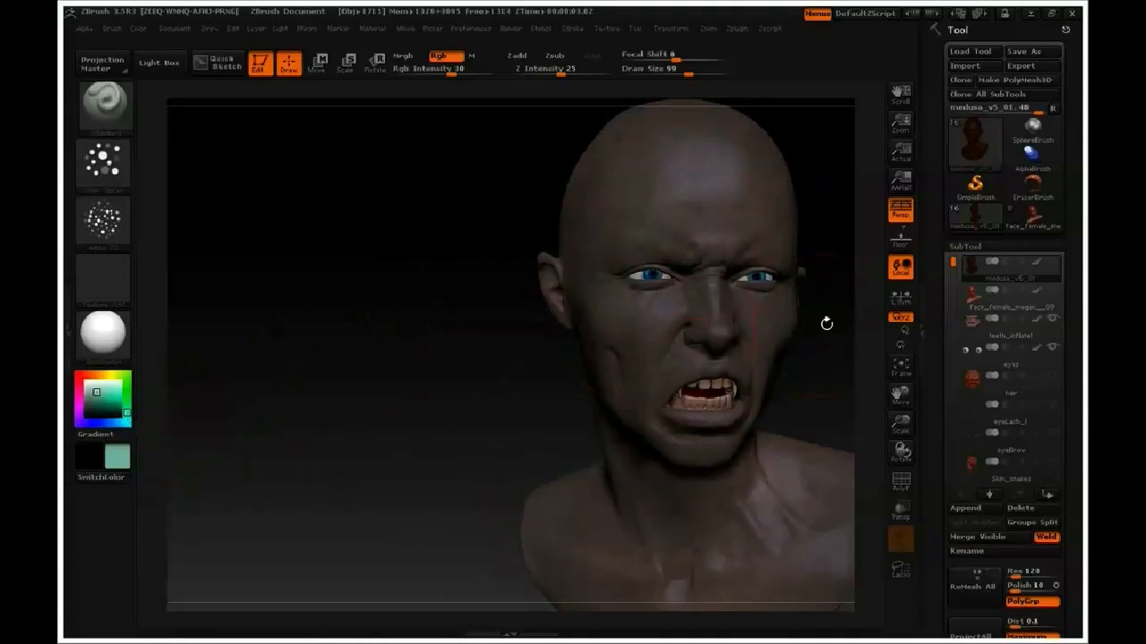
pyautogui.moveTo(838, 326); pyautogui.dragTo(537, 399)
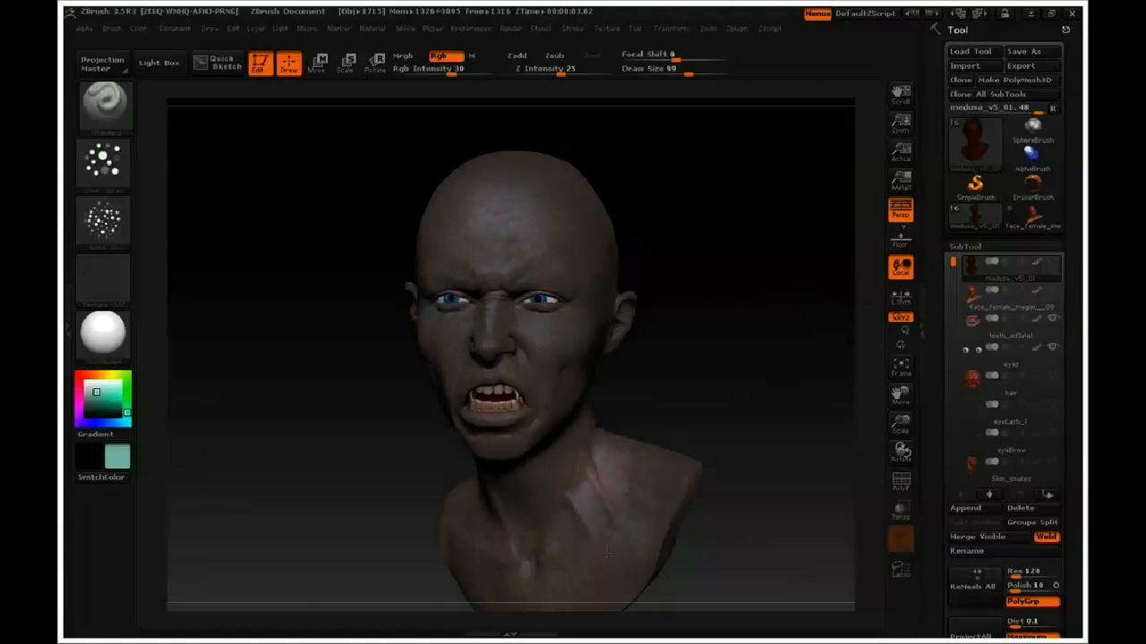
pyautogui.moveTo(795, 390); pyautogui.dragTo(811, 390)
pyautogui.keyDown('alt'); pyautogui.moveTo(724, 442); pyautogui.dragTo(804, 342); pyautogui.keyUp('alt')
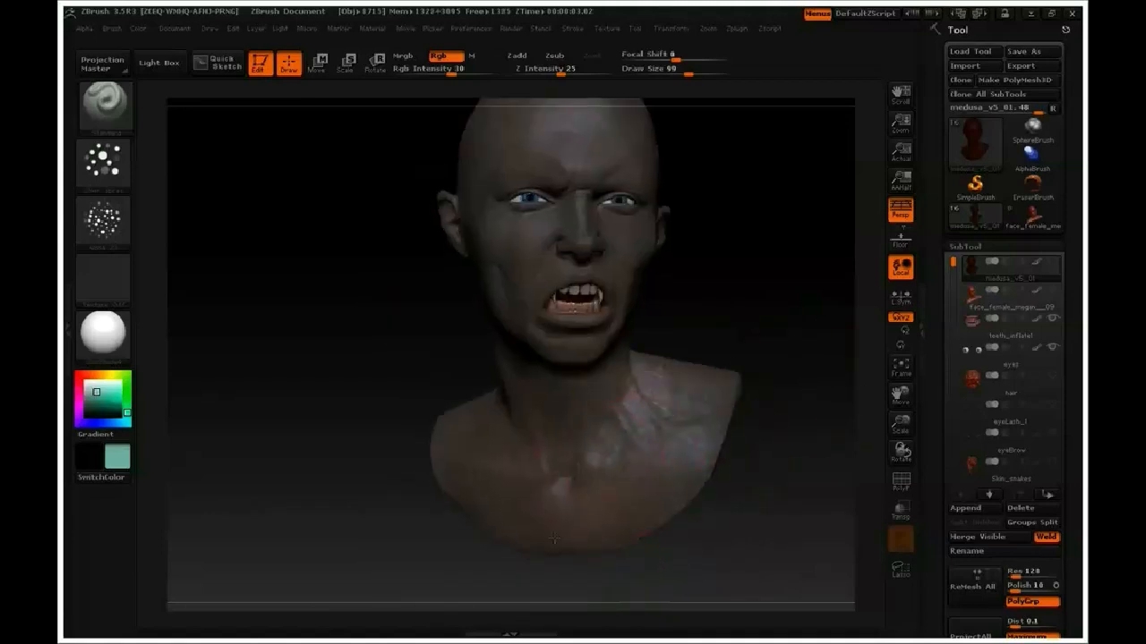
pyautogui.moveTo(400, 349); pyautogui.dragTo(451, 404)
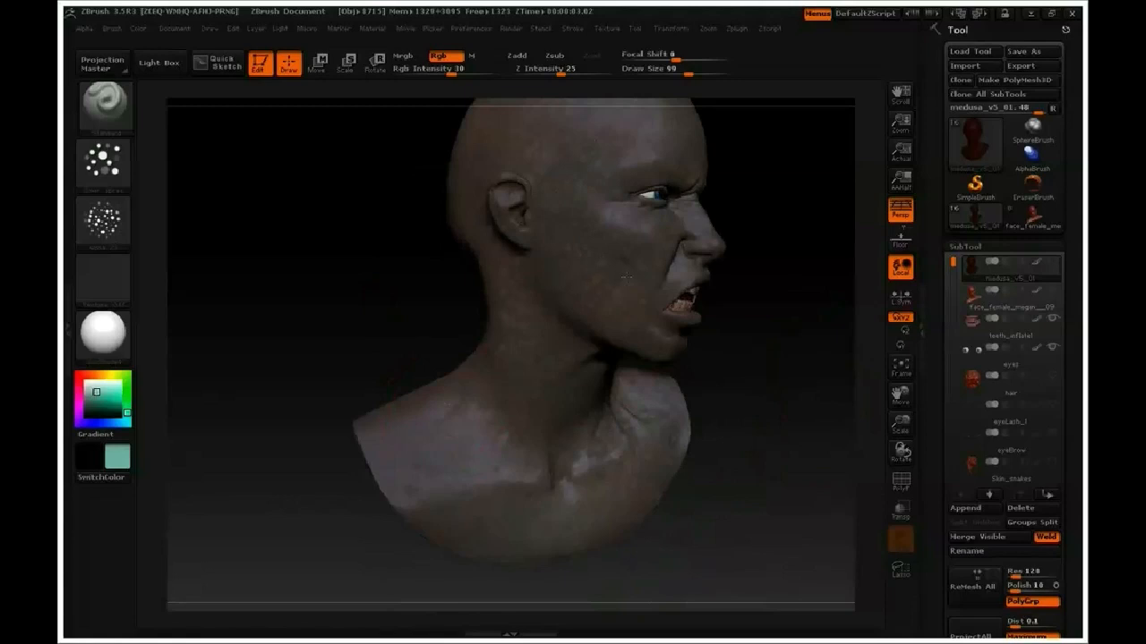
pyautogui.moveTo(774, 297); pyautogui.dragTo(503, 229)
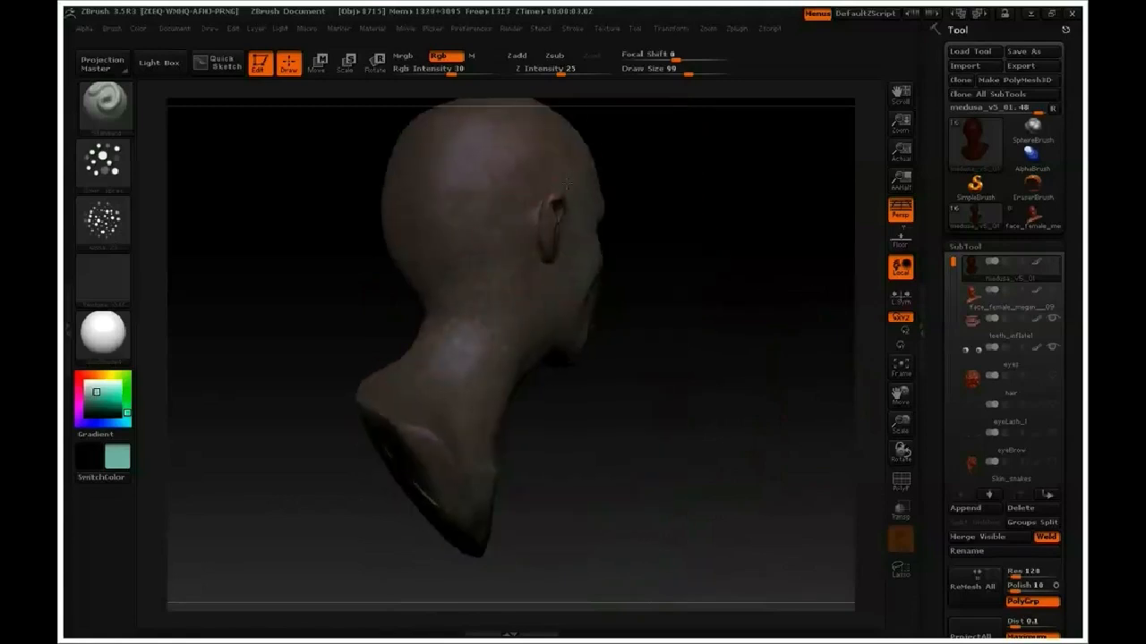
pyautogui.moveTo(754, 279); pyautogui.dragTo(627, 288)
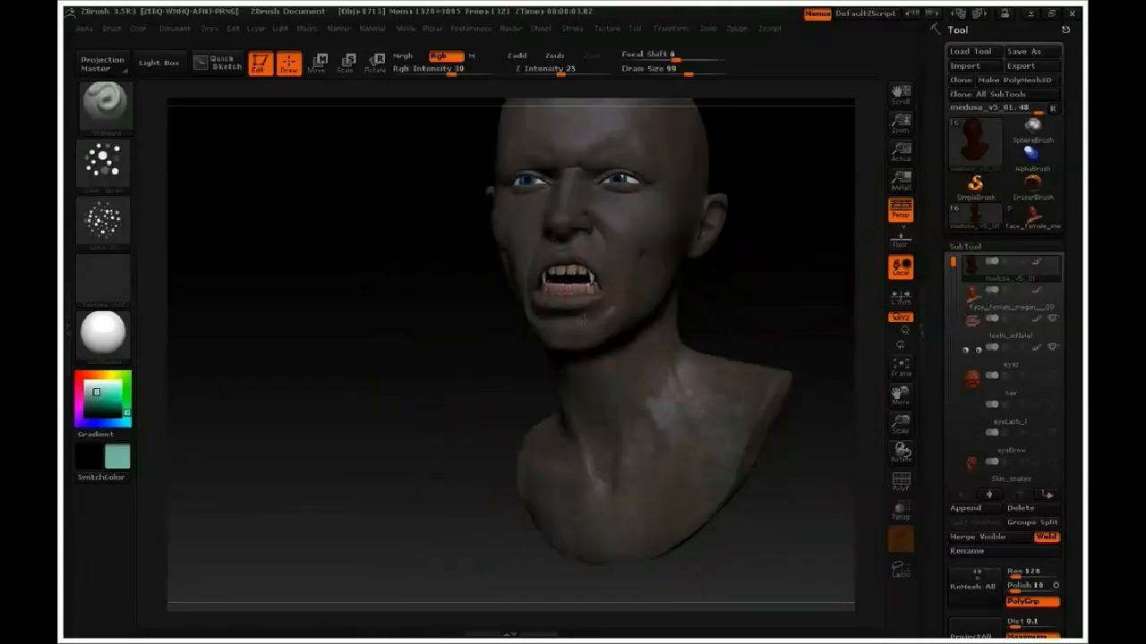
pyautogui.keyDown('alt'); pyautogui.moveTo(829, 215); pyautogui.dragTo(791, 330); pyautogui.keyUp('alt')
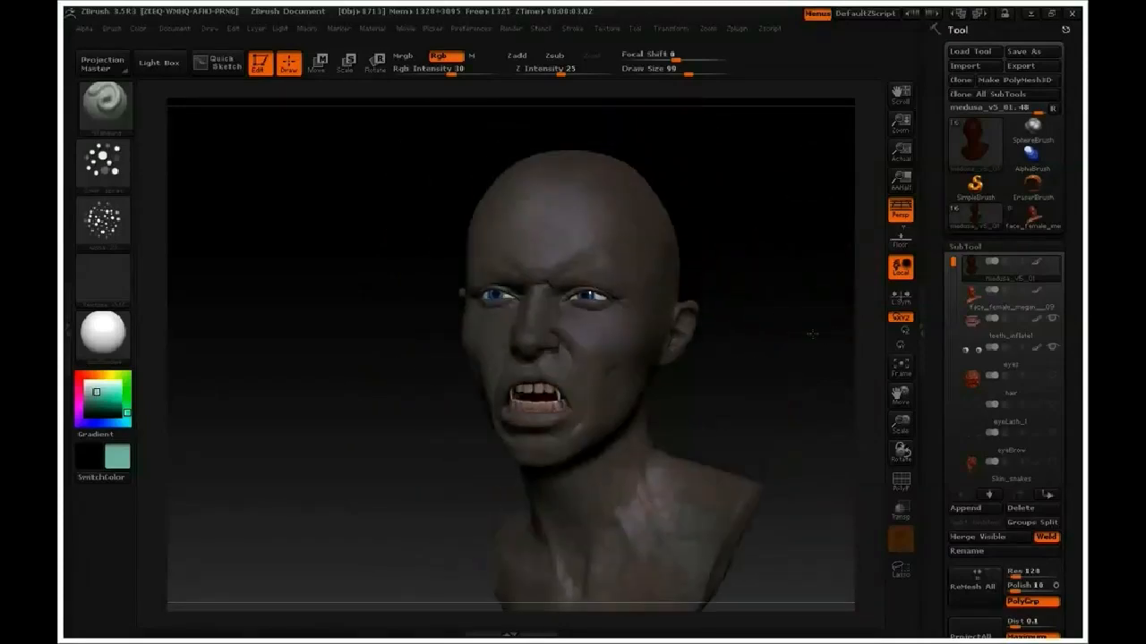
pyautogui.moveTo(260, 360); pyautogui.dragTo(290, 365)
# Switch the paint colour to a muted warm pink, set the Draw Size to 53 and spray the forehead, nose and cheeks
pyautogui.click(80, 375)
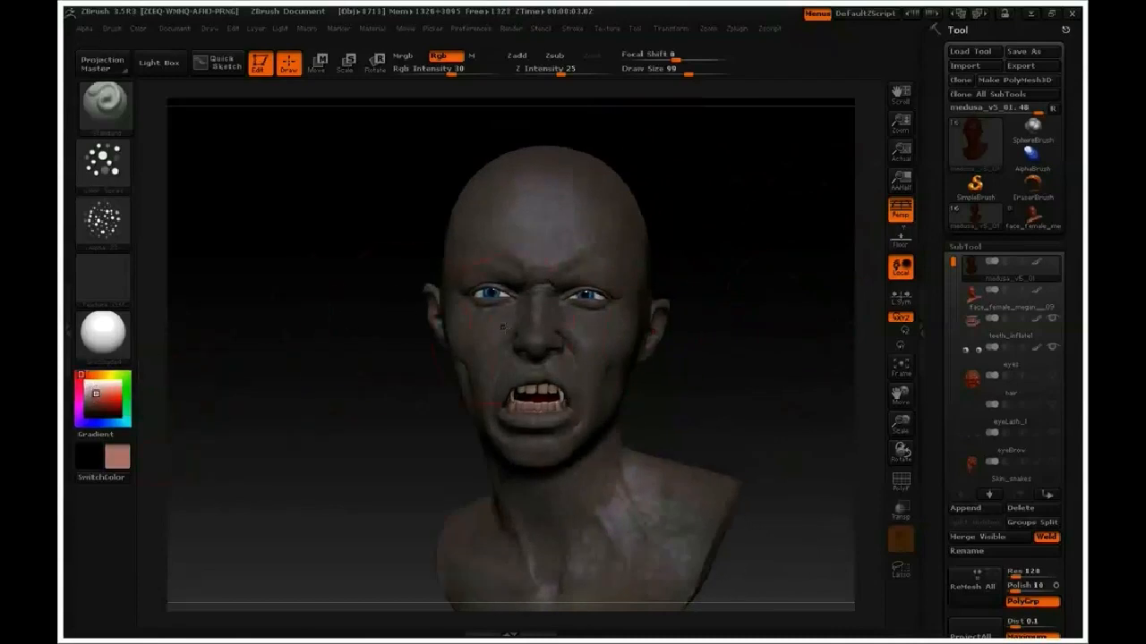
pyautogui.press('s')
pyautogui.moveTo(533, 333); pyautogui.dragTo(514, 333)
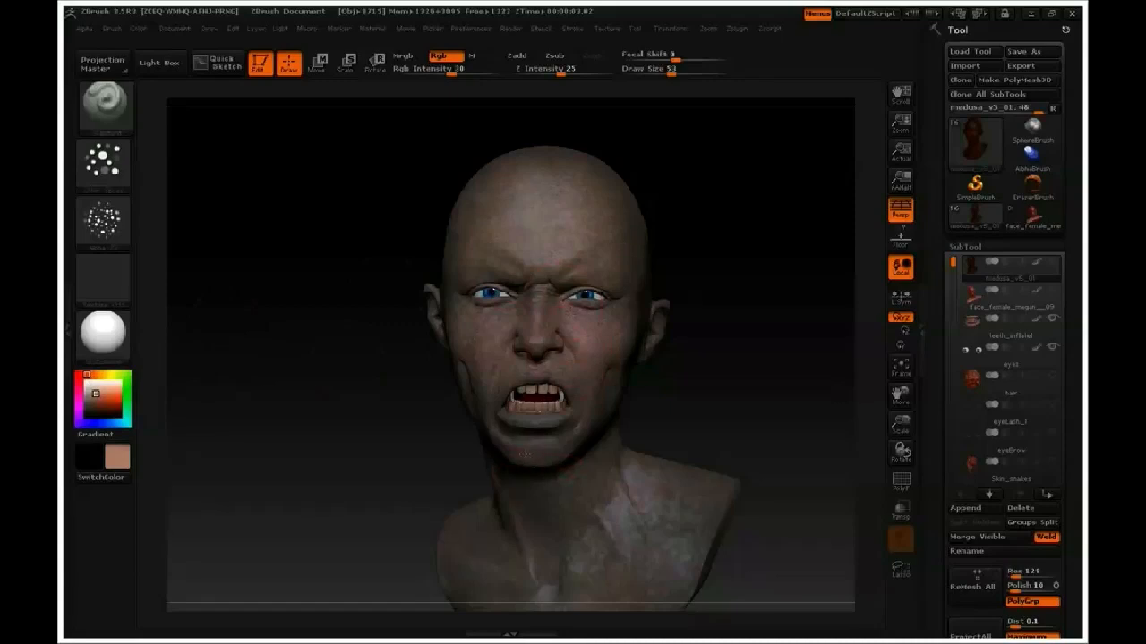
pyautogui.moveTo(684, 414); pyautogui.dragTo(598, 406)
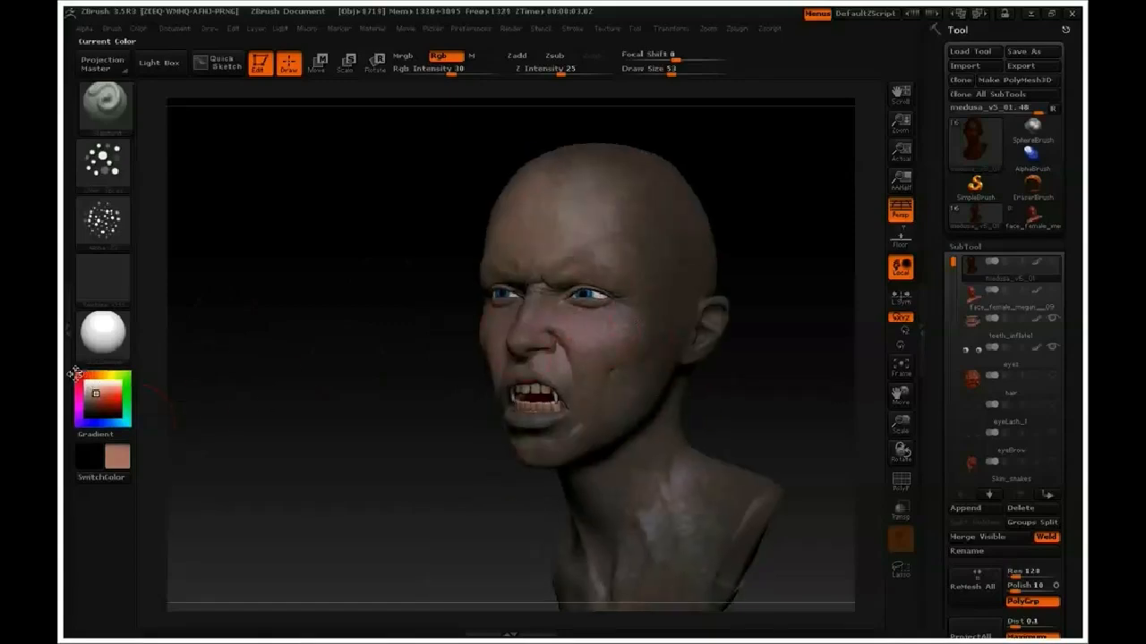
# Lighten the paint colour to a pale pink and spray it over the forehead, cheeks, jaw, neck and chest
pyautogui.moveTo(95, 391); pyautogui.dragTo(96, 386)
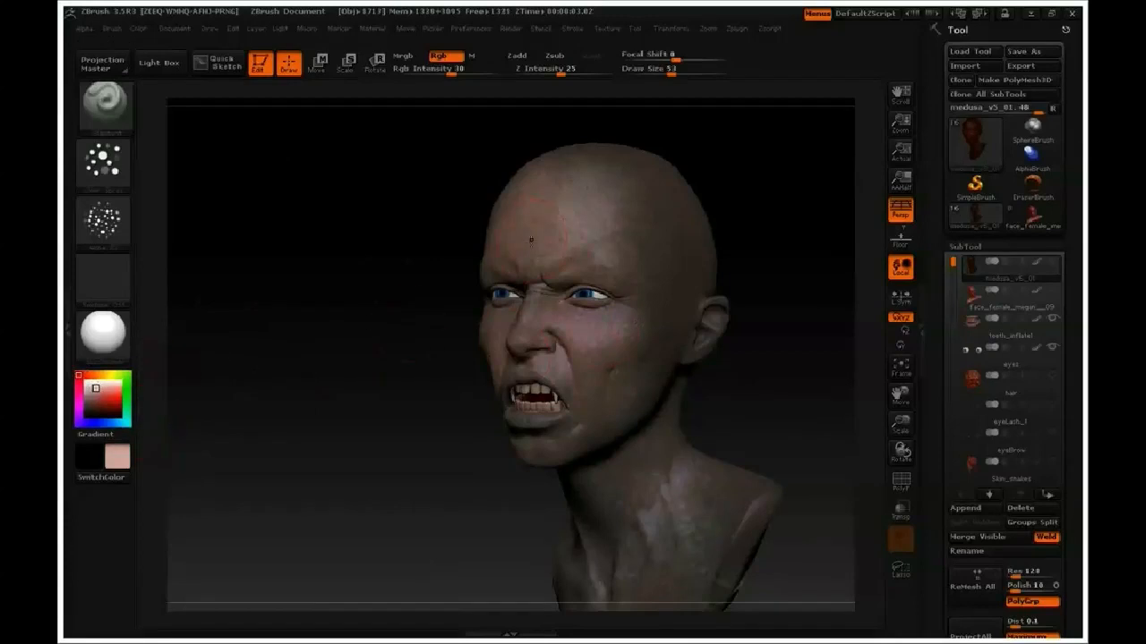
pyautogui.moveTo(550, 206)
pyautogui.mouseDown()
pyautogui.moveTo(555, 180)
pyautogui.moveTo(553, 228)
pyautogui.mouseUp()
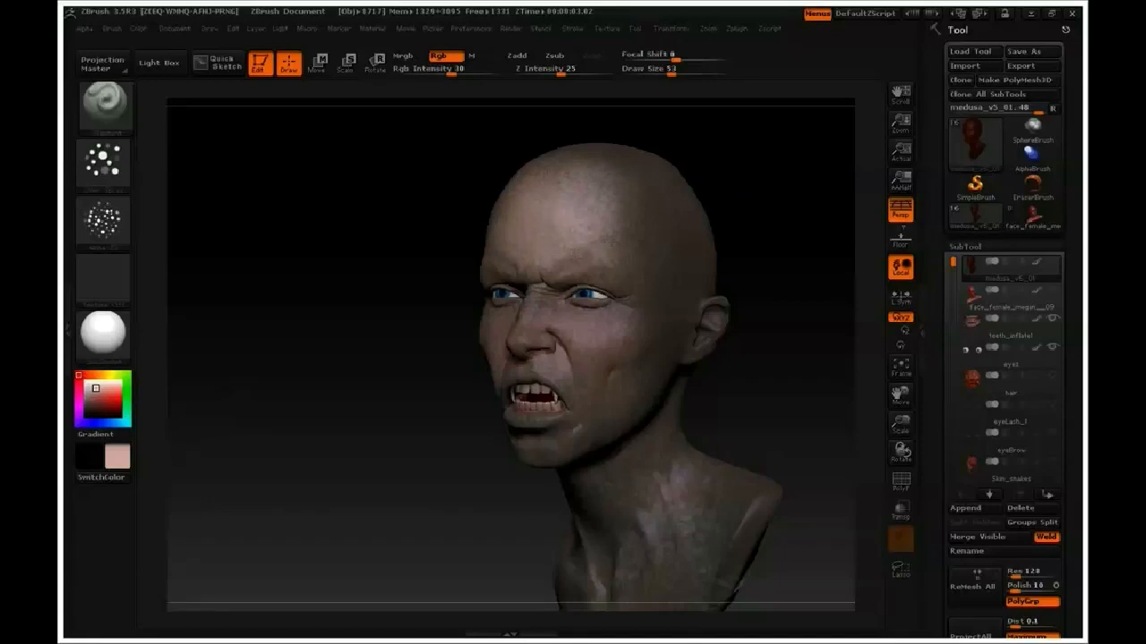
pyautogui.moveTo(632, 239)
pyautogui.mouseDown()
pyautogui.moveTo(614, 222)
pyautogui.moveTo(611, 190)
pyautogui.moveTo(647, 193)
pyautogui.moveTo(642, 259)
pyautogui.mouseUp()
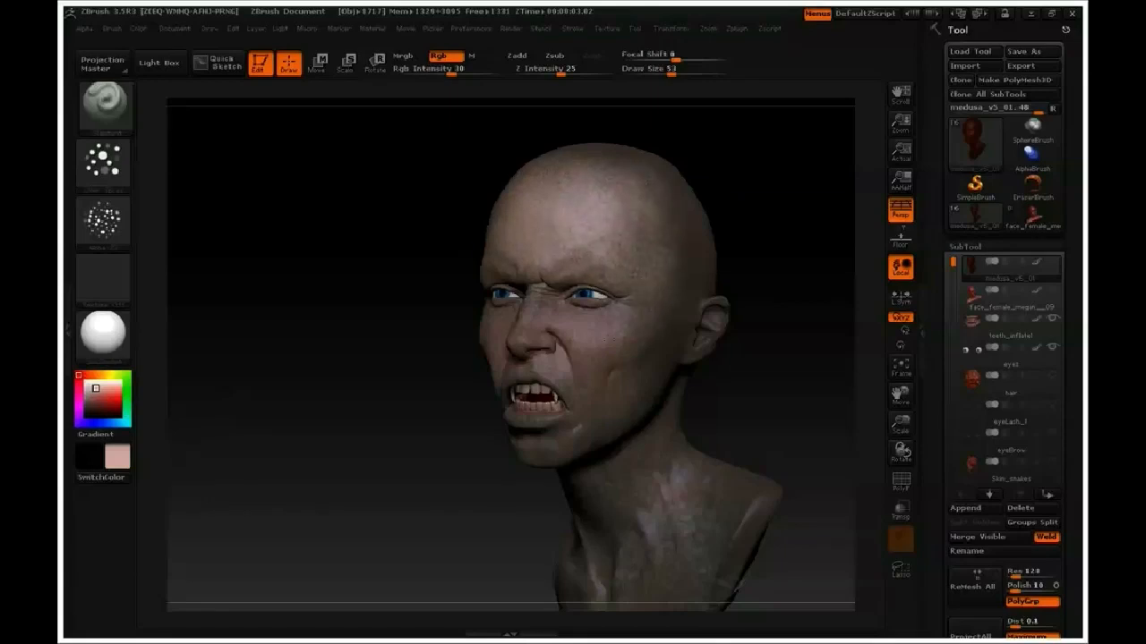
pyautogui.moveTo(591, 351)
pyautogui.mouseDown()
pyautogui.moveTo(616, 394)
pyautogui.moveTo(642, 369)
pyautogui.mouseUp()
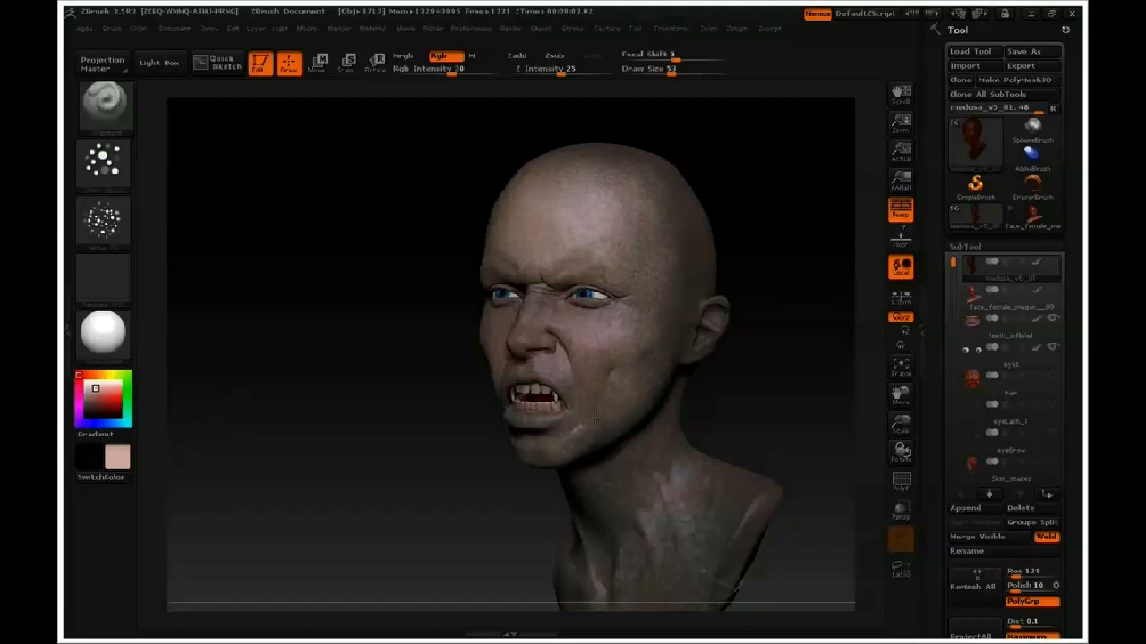
pyautogui.moveTo(642, 463)
pyautogui.mouseDown()
pyautogui.moveTo(632, 476)
pyautogui.moveTo(639, 448)
pyautogui.moveTo(644, 524)
pyautogui.moveTo(661, 517)
pyautogui.mouseUp()
pyautogui.moveTo(813, 415)
pyautogui.mouseDown()
pyautogui.moveTo(831, 420)
pyautogui.moveTo(806, 427)
pyautogui.moveTo(709, 320)
pyautogui.mouseUp()
pyautogui.moveTo(540, 424)
pyautogui.mouseDown()
pyautogui.moveTo(580, 478)
pyautogui.moveTo(573, 519)
pyautogui.moveTo(658, 483)
pyautogui.moveTo(609, 510)
pyautogui.moveTo(496, 493)
pyautogui.mouseUp()
# Set the Rgb Intensity to 8, pick a paler pink and softly spray the neck, jaw and shoulder
pyautogui.moveTo(452, 72); pyautogui.dragTo(394, 70)
pyautogui.moveTo(329, 358); pyautogui.dragTo(399, 356)
pyautogui.moveTo(425, 72); pyautogui.dragTo(394, 71)
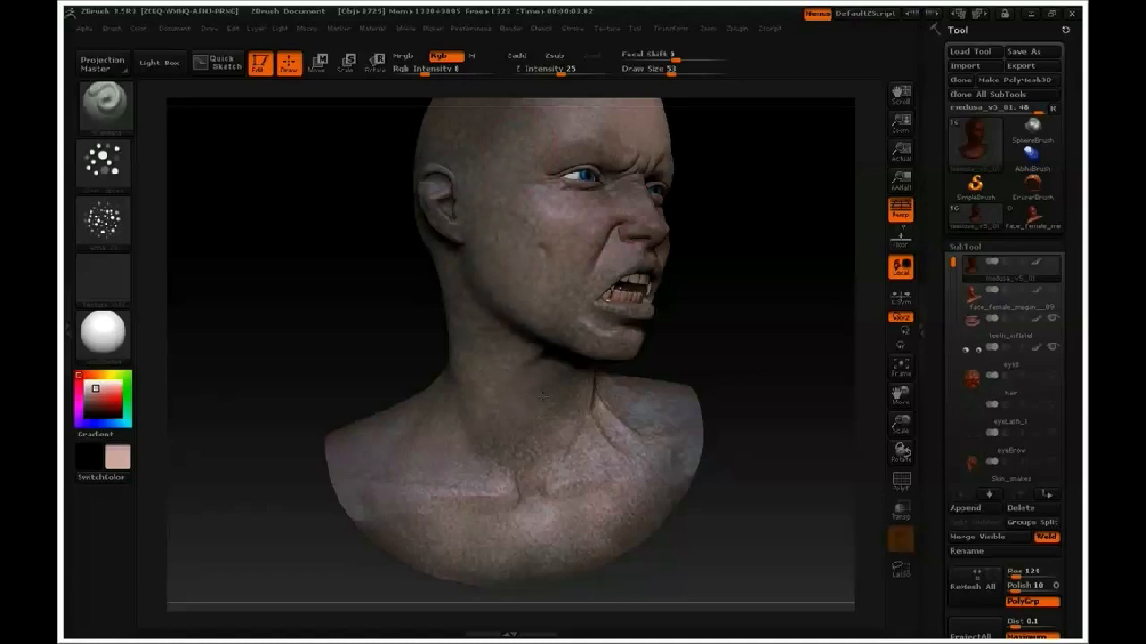
pyautogui.click(92, 386)
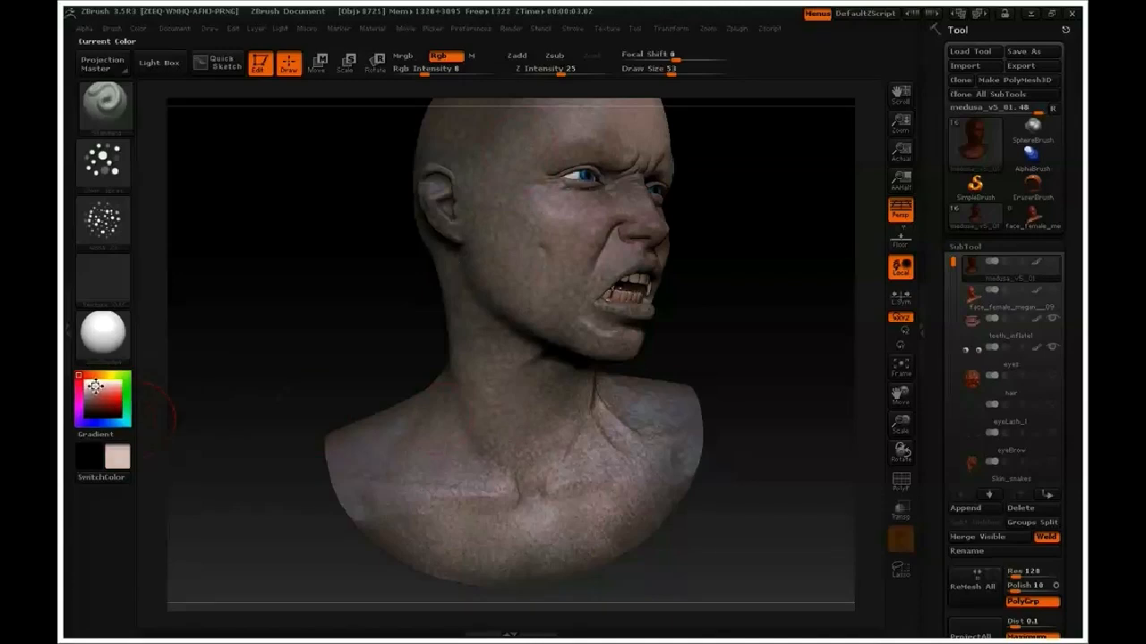
pyautogui.moveTo(520, 432)
pyautogui.mouseDown()
pyautogui.moveTo(539, 462)
pyautogui.moveTo(540, 537)
pyautogui.moveTo(645, 482)
pyautogui.moveTo(567, 418)
pyautogui.mouseUp()
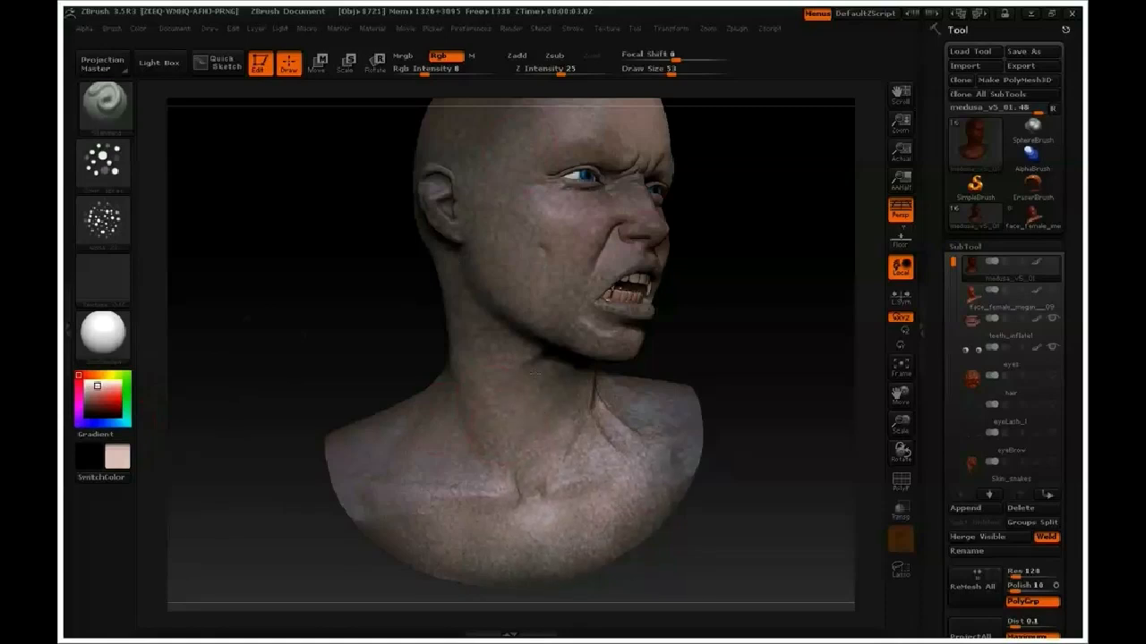
pyautogui.moveTo(487, 391); pyautogui.dragTo(502, 354)
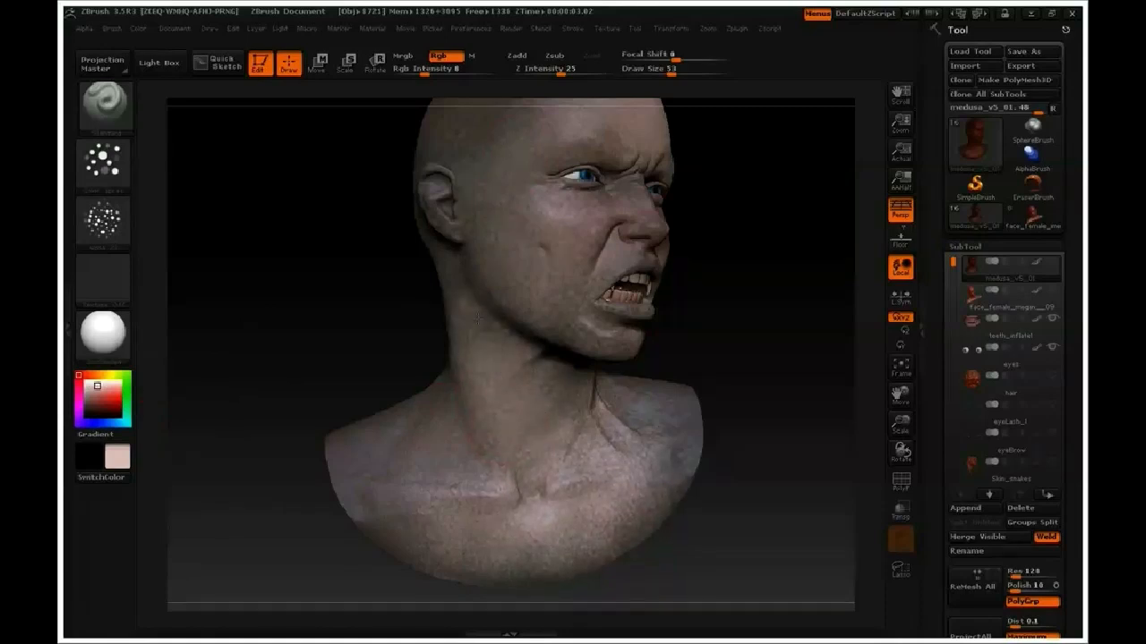
pyautogui.moveTo(459, 283)
pyautogui.mouseDown()
pyautogui.moveTo(475, 339)
pyautogui.moveTo(459, 472)
pyautogui.moveTo(472, 427)
pyautogui.moveTo(429, 439)
pyautogui.moveTo(387, 528)
pyautogui.moveTo(405, 464)
pyautogui.moveTo(376, 446)
pyautogui.moveTo(338, 456)
pyautogui.moveTo(435, 467)
pyautogui.mouseUp()
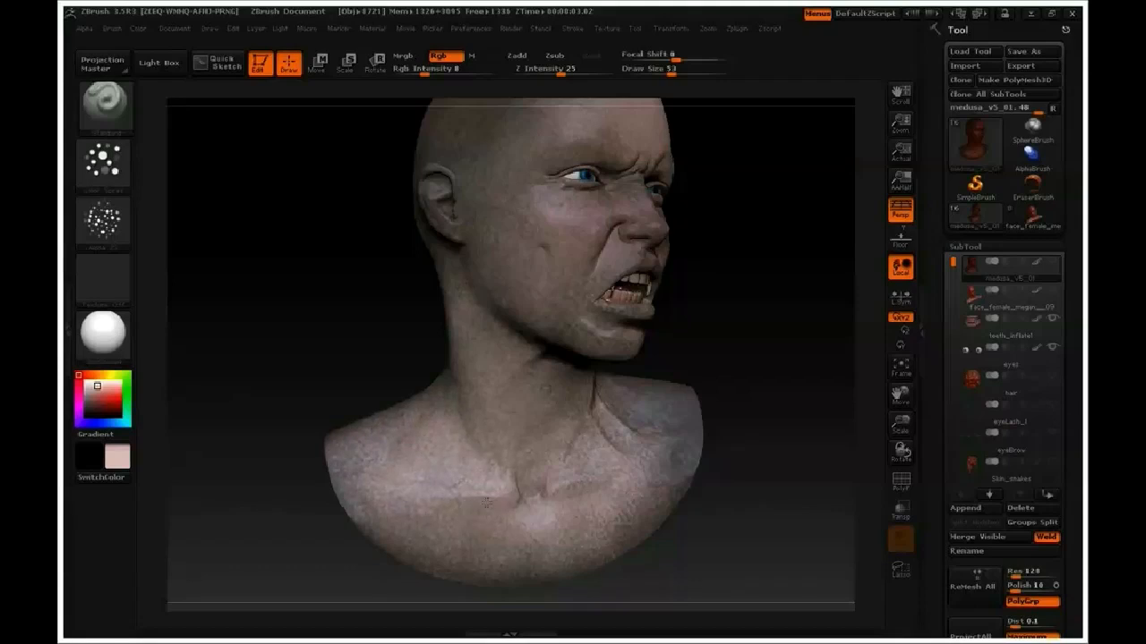
# Continue the faint pale pink spray across the chest, the front of the neck, under the chin and the face
pyautogui.moveTo(560, 494)
pyautogui.mouseDown()
pyautogui.moveTo(596, 473)
pyautogui.moveTo(616, 485)
pyautogui.mouseUp()
pyautogui.moveTo(768, 367); pyautogui.dragTo(684, 393)
pyautogui.moveTo(646, 465)
pyautogui.mouseDown()
pyautogui.moveTo(653, 448)
pyautogui.moveTo(676, 454)
pyautogui.moveTo(654, 427)
pyautogui.mouseUp()
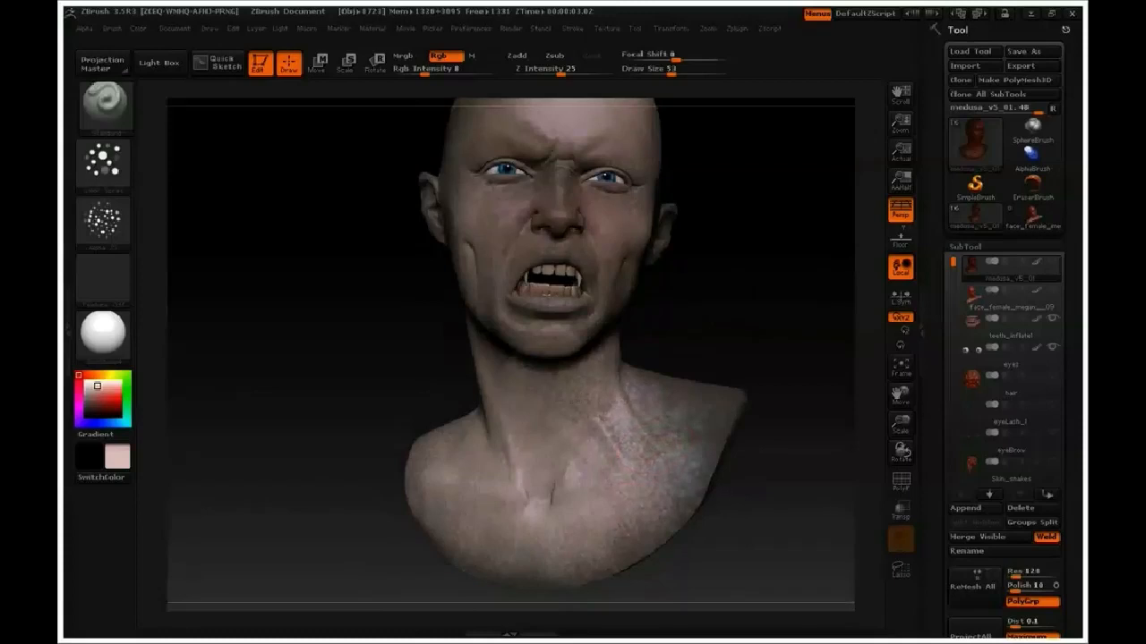
pyautogui.moveTo(777, 271); pyautogui.dragTo(774, 331)
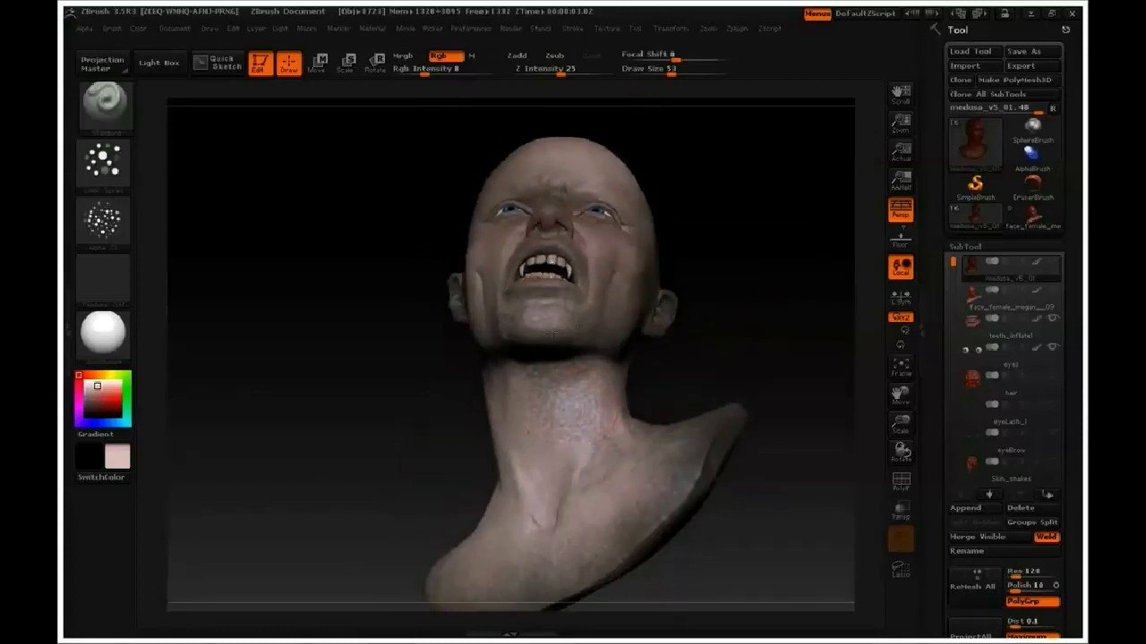
pyautogui.moveTo(779, 252); pyautogui.dragTo(627, 161)
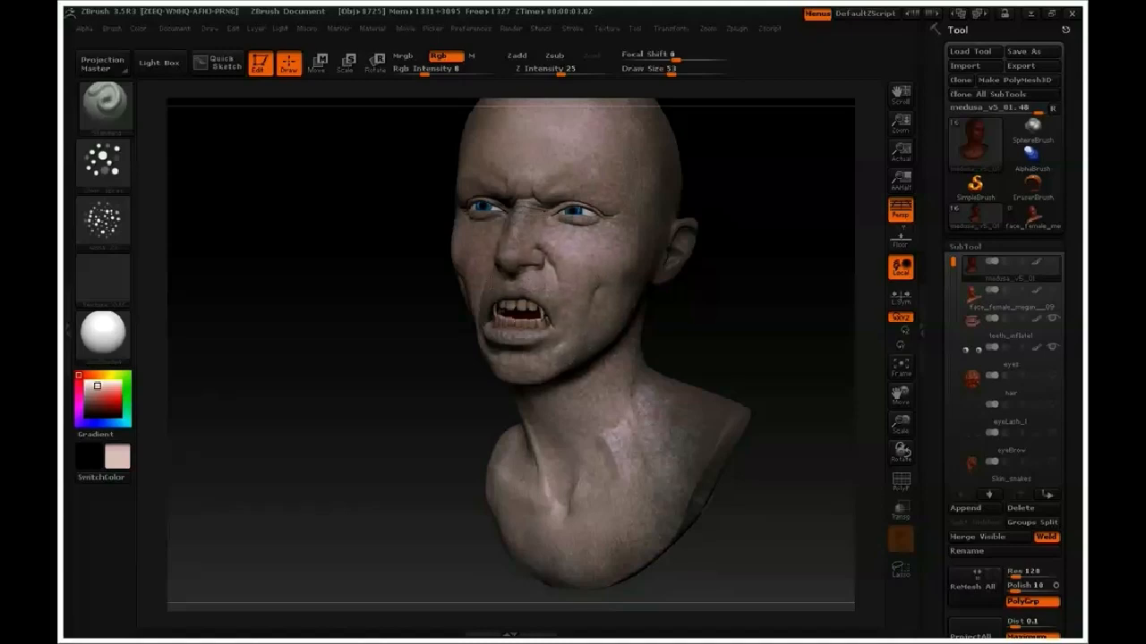
# Set the Rgb Intensity to 13 and spray more pale pink over both cheeks and around the nose
pyautogui.click(433, 69)
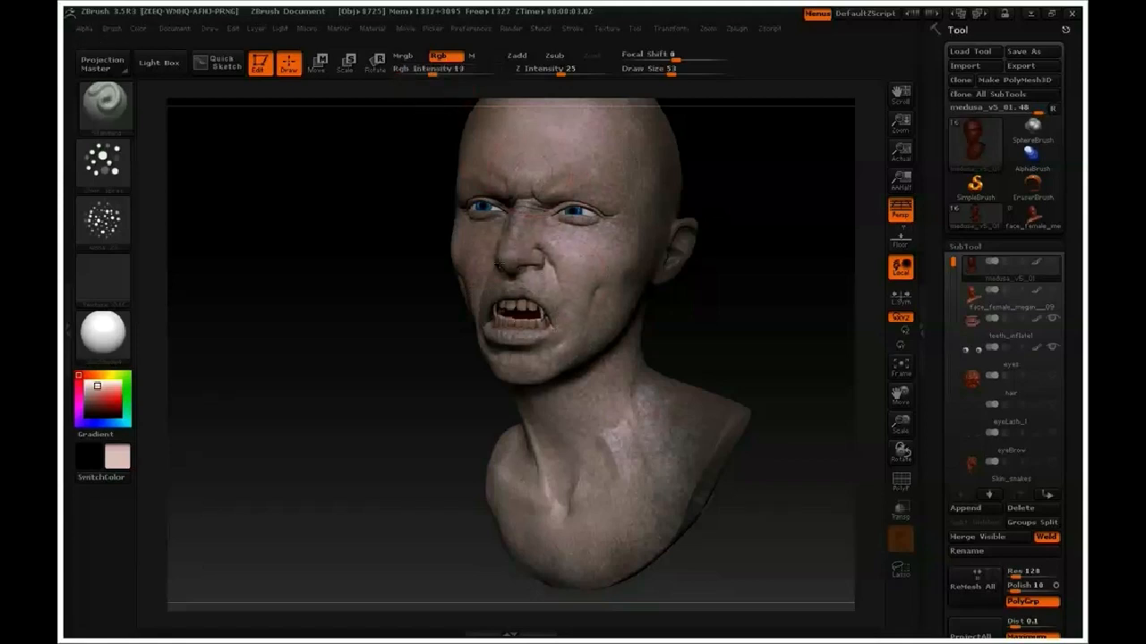
pyautogui.moveTo(373, 292); pyautogui.dragTo(515, 303)
pyautogui.moveTo(475, 238); pyautogui.dragTo(485, 243)
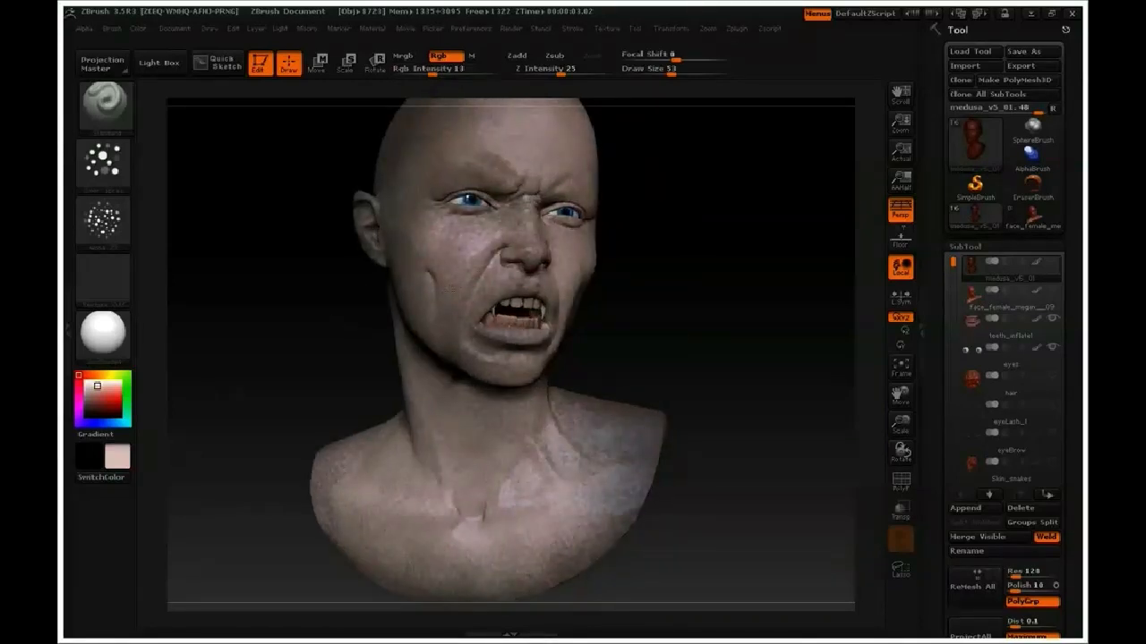
pyautogui.moveTo(465, 298); pyautogui.dragTo(448, 281)
# Set the Draw Size to 28 and the Rgb Intensity to 20, and spray pale highlights on the cheek, nose, upper lip and forehead
pyautogui.press('s')
pyautogui.moveTo(458, 69); pyautogui.dragTo(466, 69)
pyautogui.moveTo(475, 278); pyautogui.dragTo(440, 333)
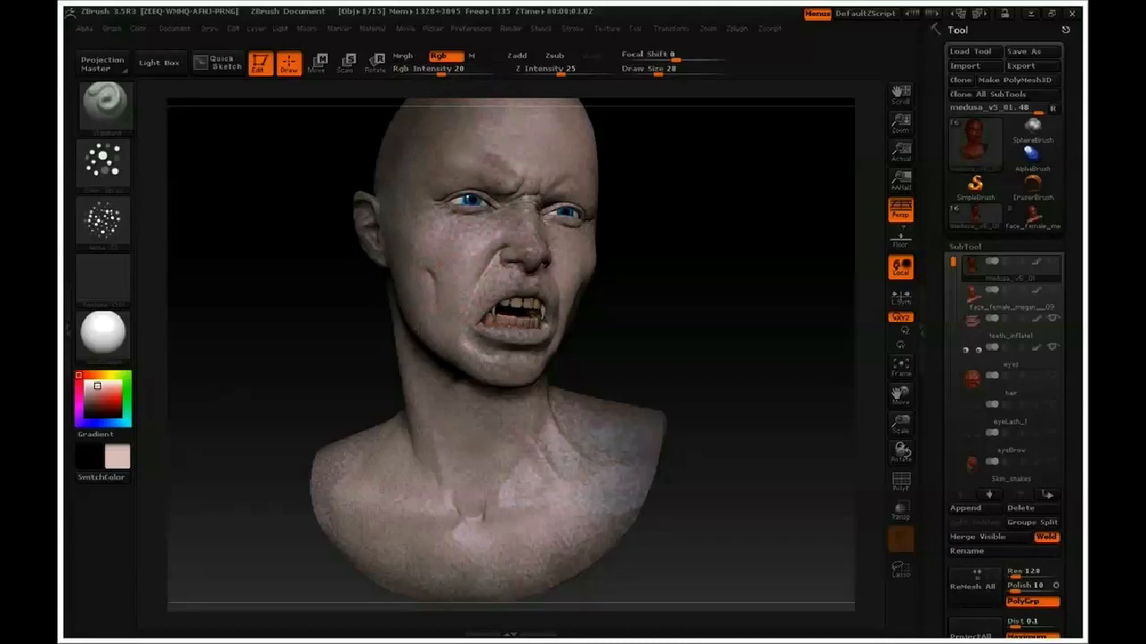
pyautogui.moveTo(533, 249); pyautogui.dragTo(510, 232)
pyautogui.moveTo(518, 278); pyautogui.dragTo(530, 284)
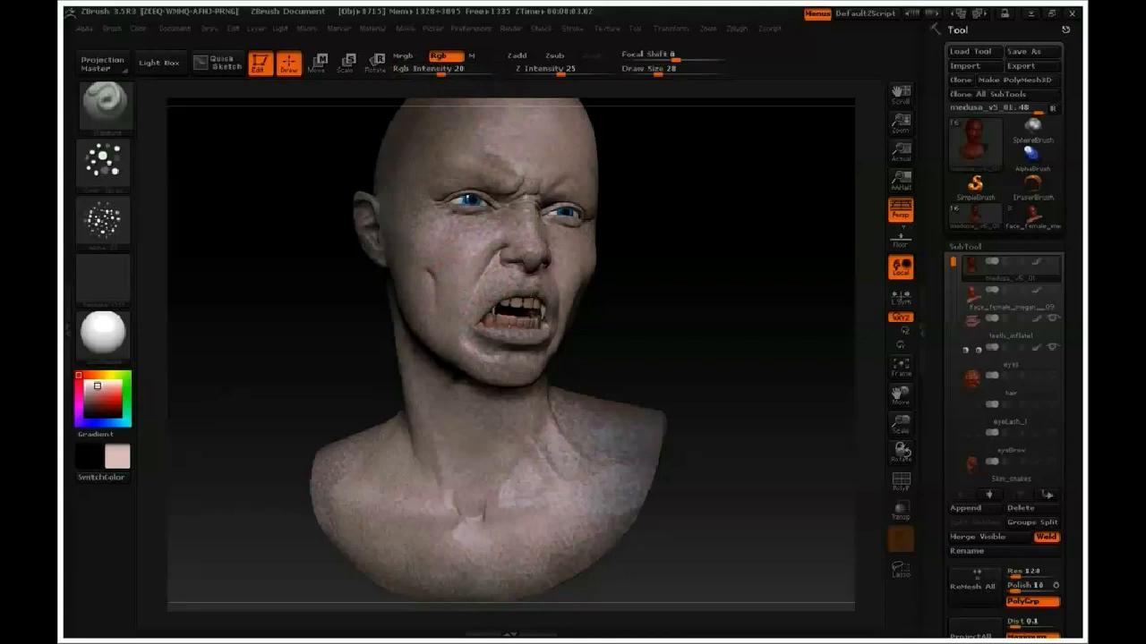
pyautogui.moveTo(521, 163)
pyautogui.mouseDown()
pyautogui.moveTo(490, 143)
pyautogui.moveTo(431, 155)
pyautogui.moveTo(459, 133)
pyautogui.mouseUp()
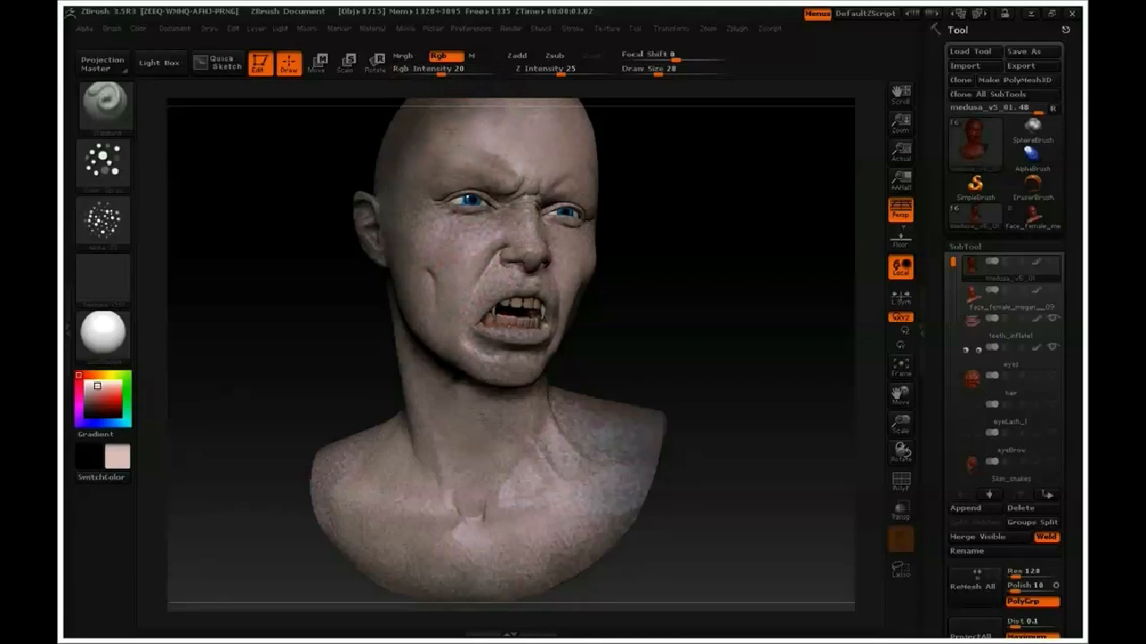
# Spray the pale pink highlights over the collarbones, chest and shoulders, and along the other side of the face and neck
pyautogui.moveTo(586, 498)
pyautogui.mouseDown()
pyautogui.moveTo(594, 517)
pyautogui.moveTo(597, 507)
pyautogui.mouseUp()
pyautogui.moveTo(507, 569)
pyautogui.mouseDown()
pyautogui.moveTo(495, 557)
pyautogui.moveTo(444, 576)
pyautogui.moveTo(364, 524)
pyautogui.moveTo(385, 447)
pyautogui.mouseUp()
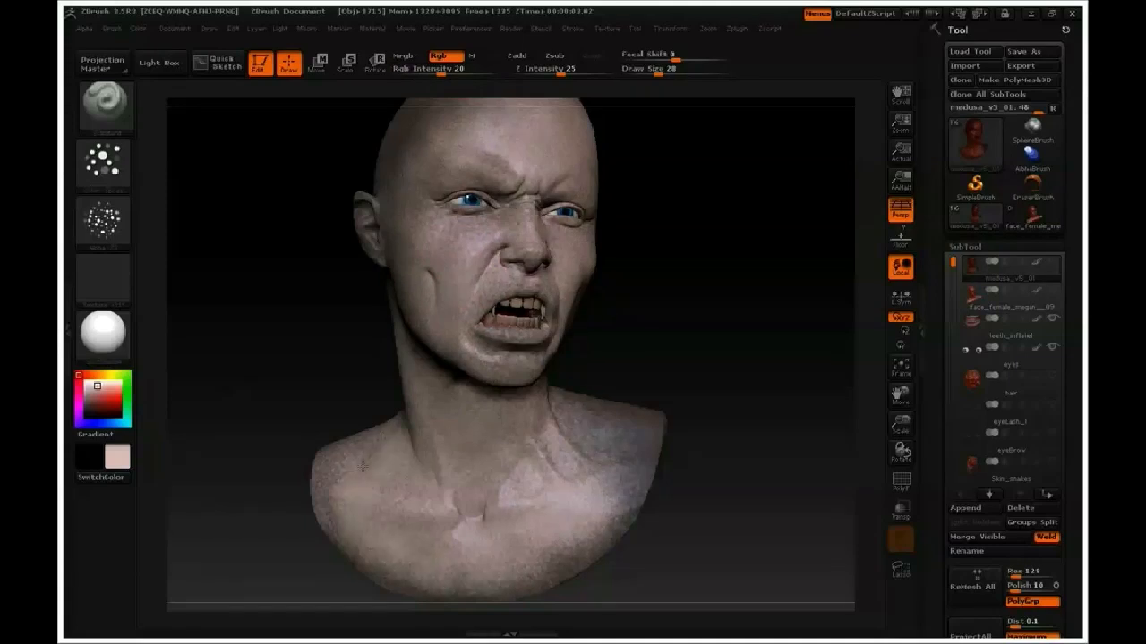
pyautogui.moveTo(685, 280); pyautogui.dragTo(590, 287)
pyautogui.moveTo(595, 350)
pyautogui.mouseDown()
pyautogui.moveTo(575, 350)
pyautogui.moveTo(665, 219)
pyautogui.moveTo(617, 211)
pyautogui.moveTo(591, 174)
pyautogui.moveTo(537, 165)
pyautogui.moveTo(514, 243)
pyautogui.moveTo(502, 244)
pyautogui.moveTo(550, 294)
pyautogui.moveTo(548, 282)
pyautogui.moveTo(605, 319)
pyautogui.moveTo(539, 368)
pyautogui.mouseUp()
pyautogui.moveTo(637, 304)
pyautogui.mouseDown()
pyautogui.moveTo(627, 366)
pyautogui.moveTo(663, 432)
pyautogui.moveTo(699, 445)
pyautogui.moveTo(684, 516)
pyautogui.moveTo(665, 471)
pyautogui.mouseUp()
pyautogui.moveTo(810, 291); pyautogui.dragTo(915, 298)
# Pick a muted red paint colour and spray a blush over the nose and both cheeks
pyautogui.moveTo(100, 388); pyautogui.dragTo(98, 396)
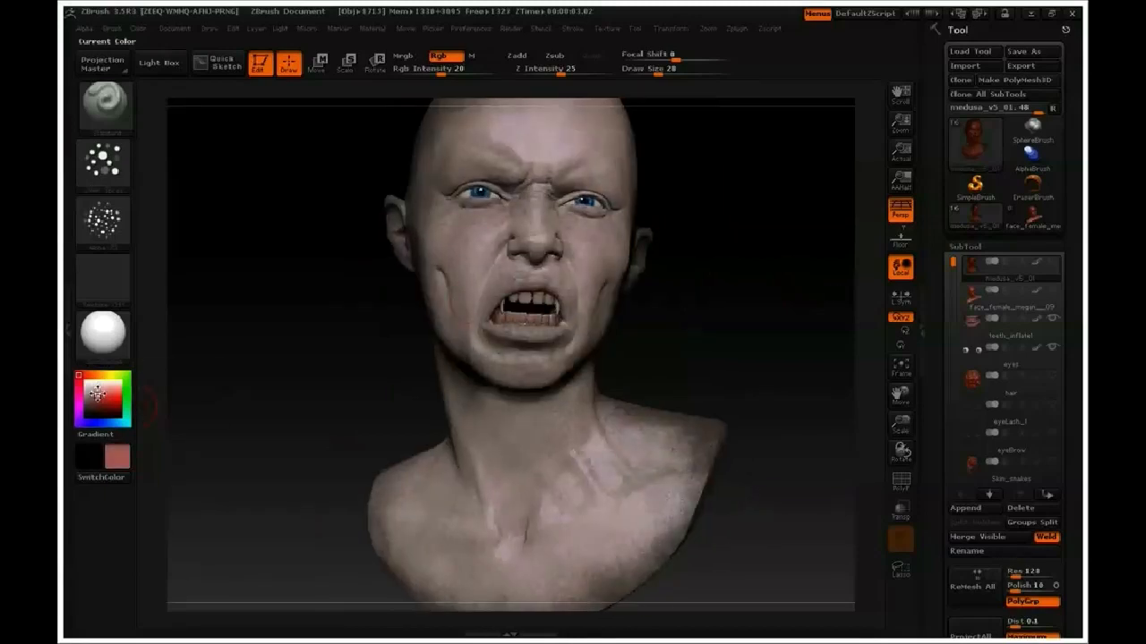
pyautogui.moveTo(703, 247); pyautogui.dragTo(582, 261)
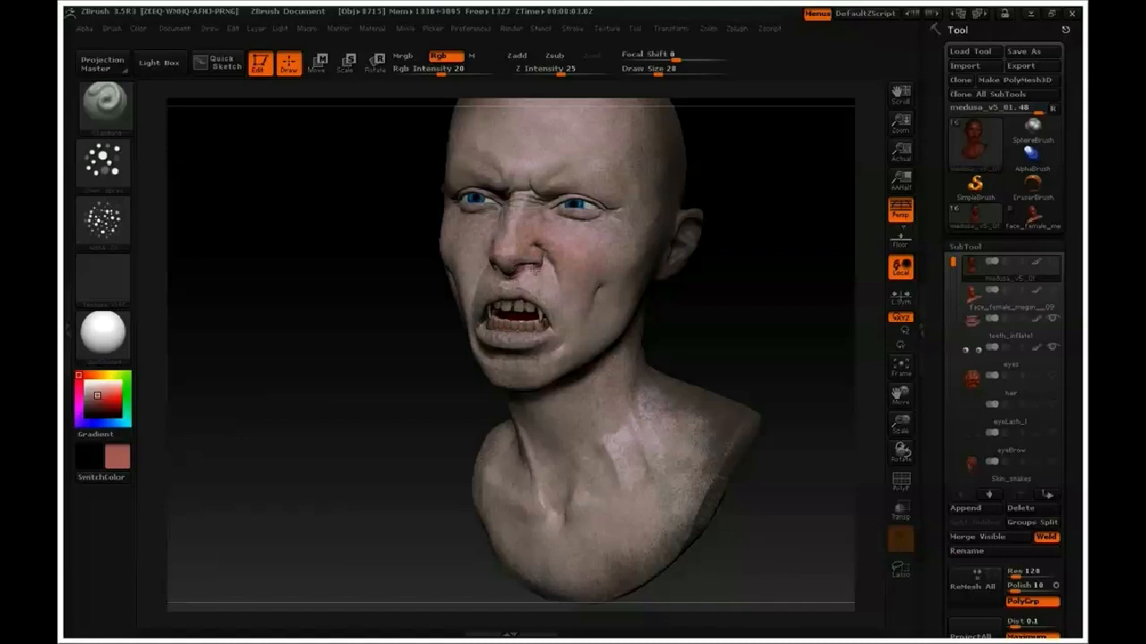
pyautogui.moveTo(373, 317); pyautogui.dragTo(460, 295)
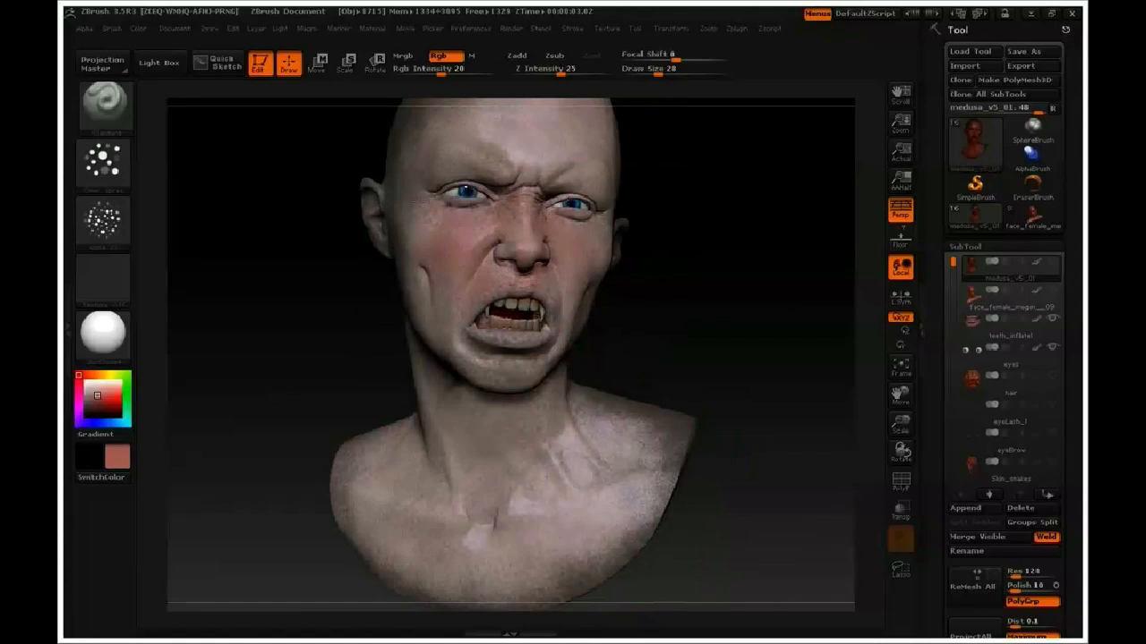
pyautogui.moveTo(651, 225); pyautogui.dragTo(586, 234)
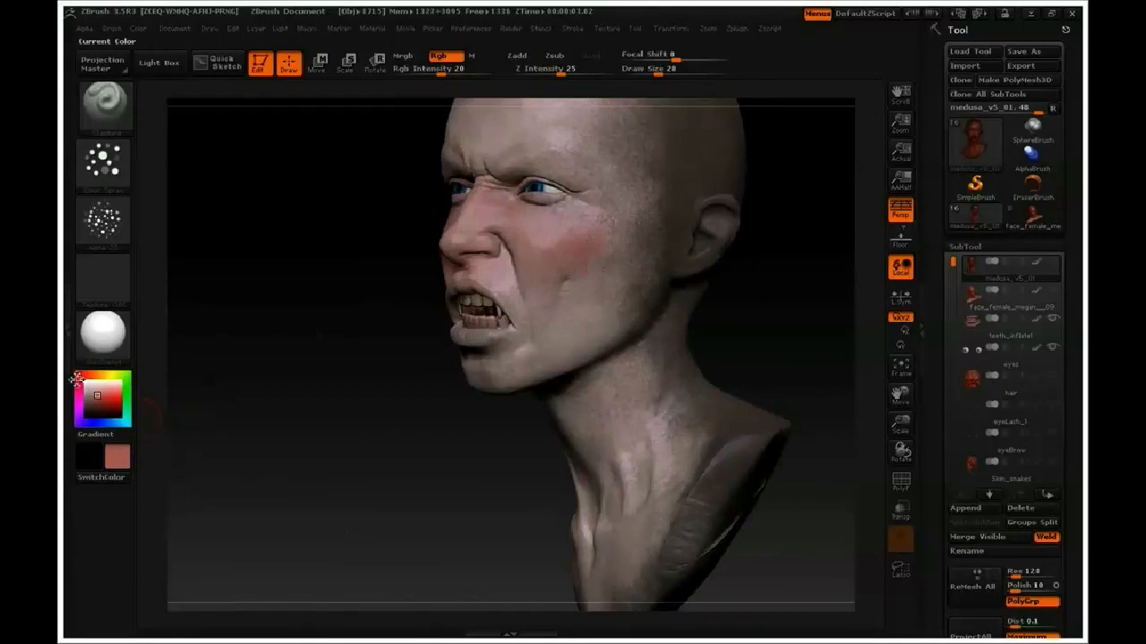
# Shift the paint colour to a cooler rose pink and spray it on the lips, chin, brows, eye area and cheeks
pyautogui.moveTo(202, 299)
pyautogui.mouseDown()
pyautogui.moveTo(338, 258)
pyautogui.moveTo(417, 253)
pyautogui.mouseUp()
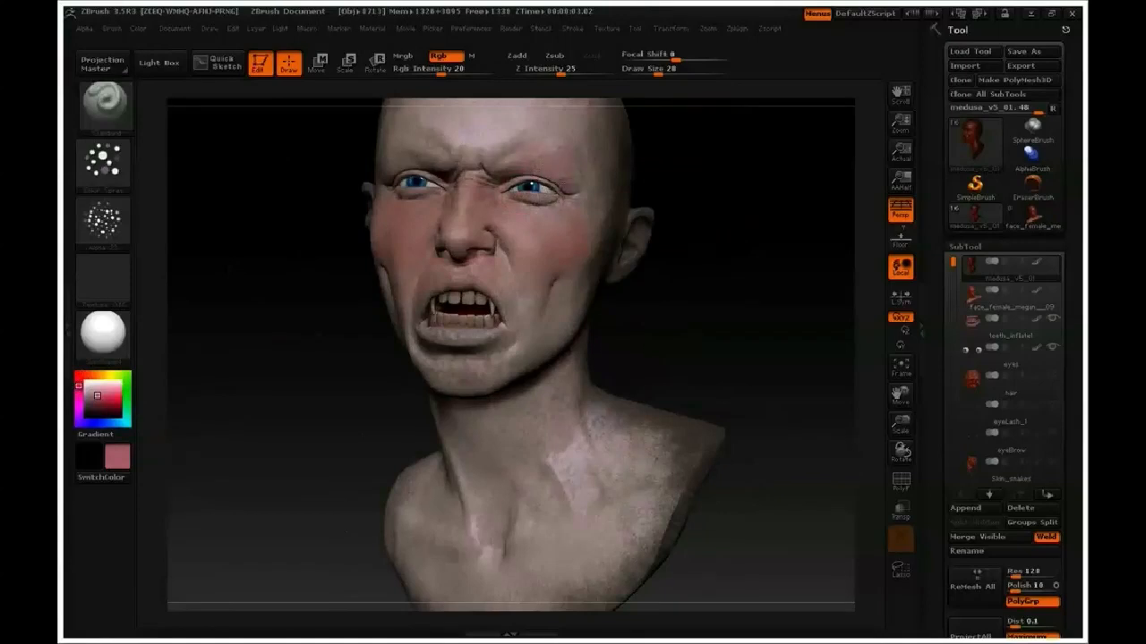
pyautogui.moveTo(716, 199); pyautogui.dragTo(645, 202)
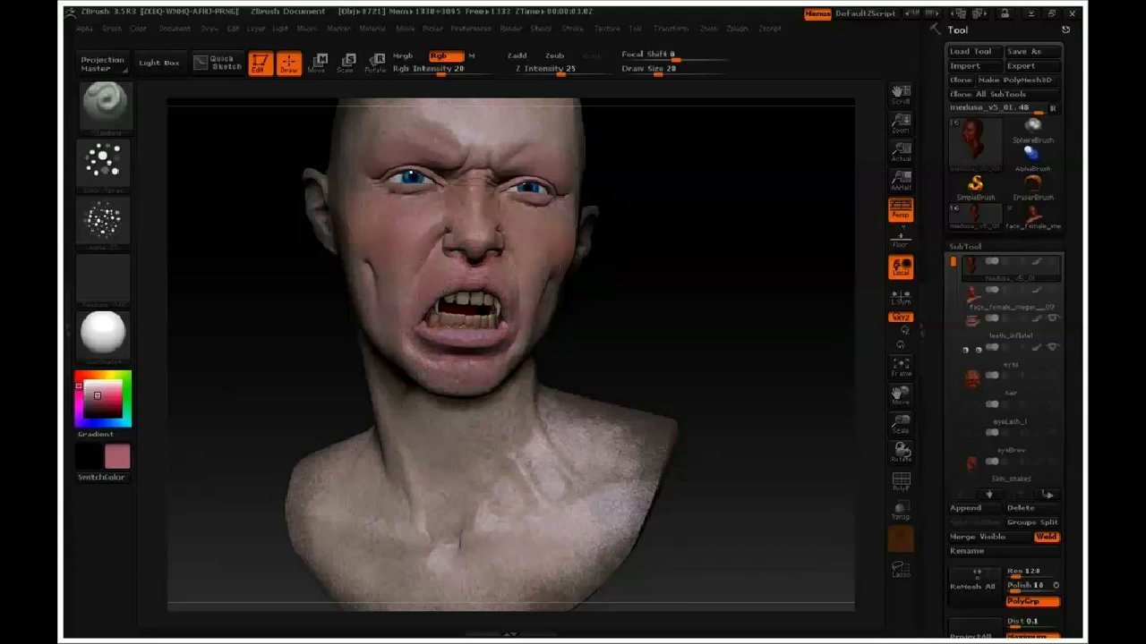
pyautogui.moveTo(667, 270); pyautogui.dragTo(627, 313)
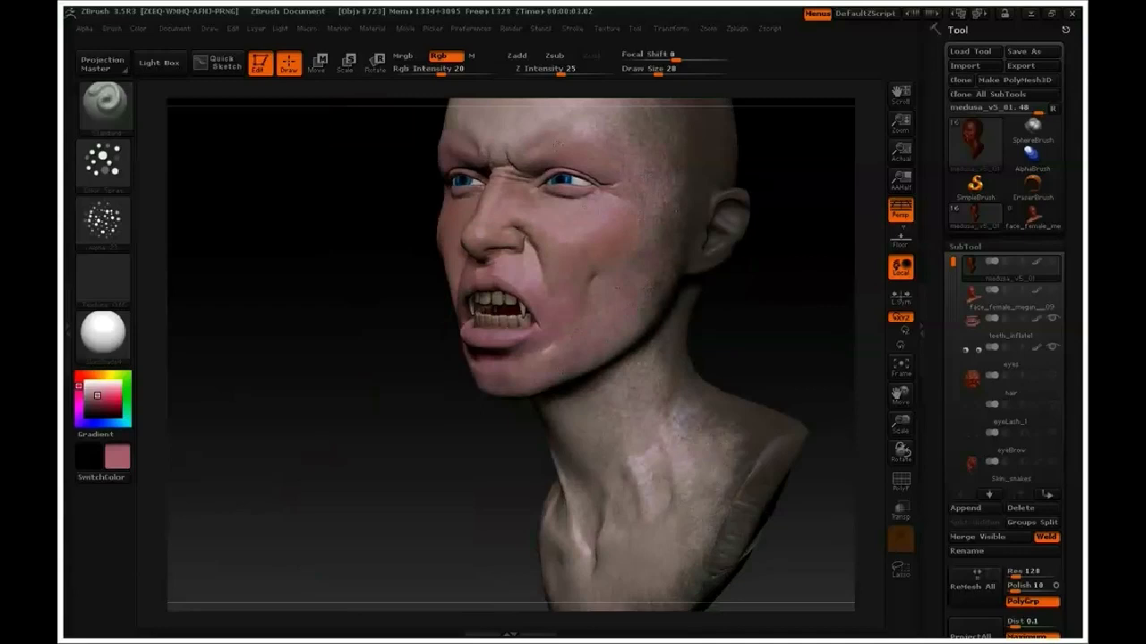
# Shift the paint colour to a pale warm pink and spray it over the cheeks, mouth folds, chin and jaw on both sides of the face
pyautogui.click(84, 382)
pyautogui.click(78, 375)
pyautogui.click(98, 386)
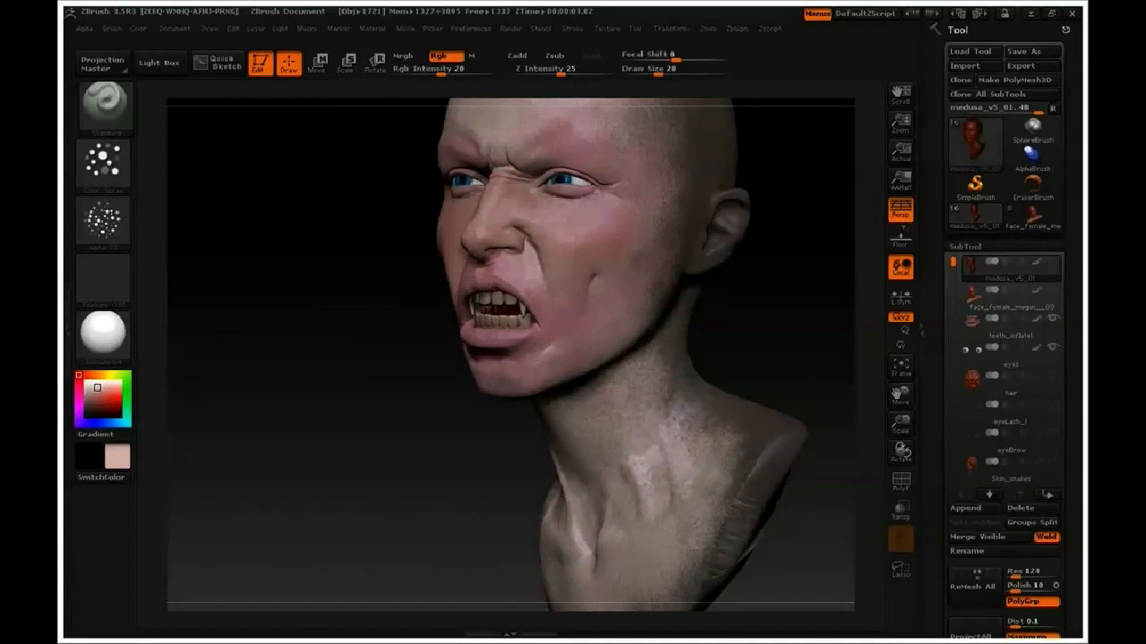
pyautogui.click(97, 384)
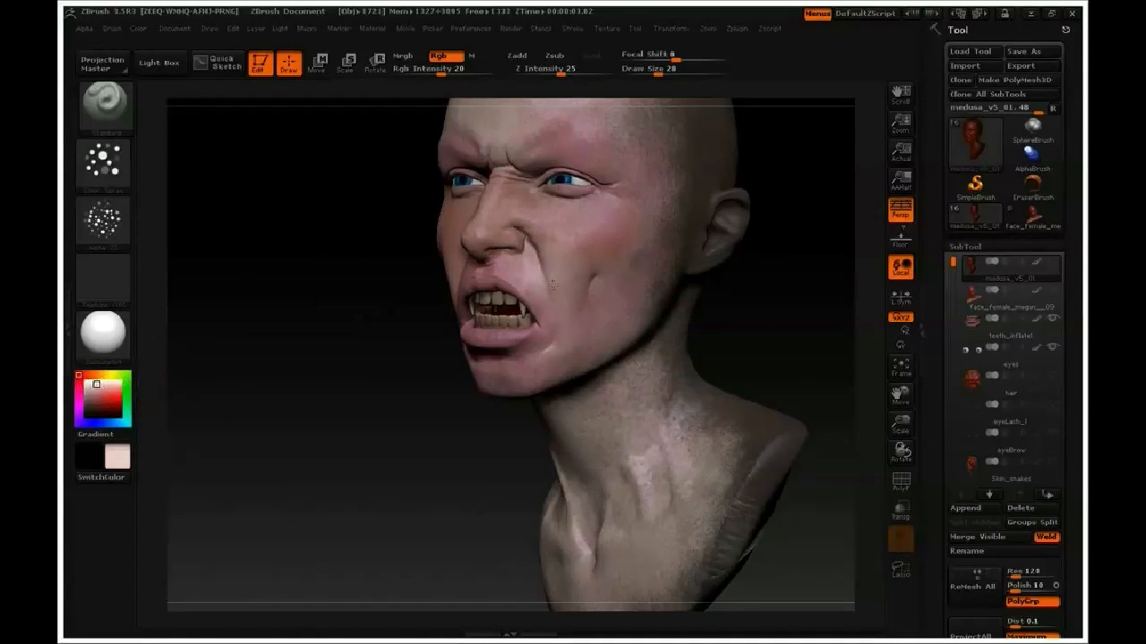
pyautogui.moveTo(621, 240)
pyautogui.mouseDown()
pyautogui.moveTo(637, 164)
pyautogui.moveTo(556, 136)
pyautogui.moveTo(464, 134)
pyautogui.mouseUp()
pyautogui.moveTo(372, 235); pyautogui.dragTo(483, 231)
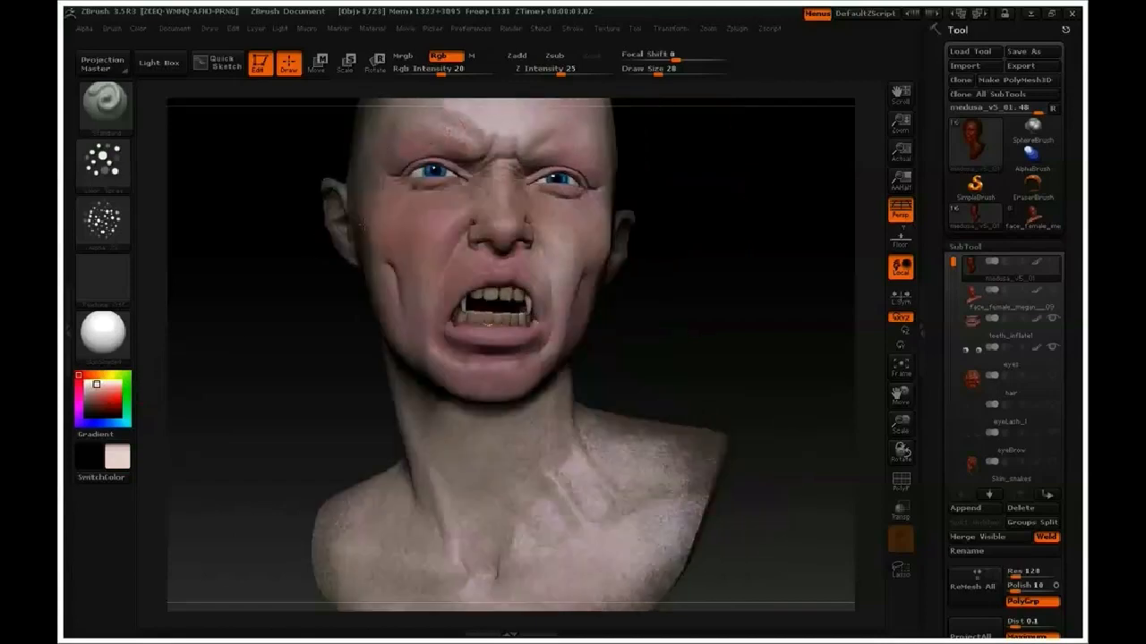
pyautogui.moveTo(429, 340)
pyautogui.mouseDown()
pyautogui.moveTo(470, 376)
pyautogui.moveTo(551, 351)
pyautogui.mouseUp()
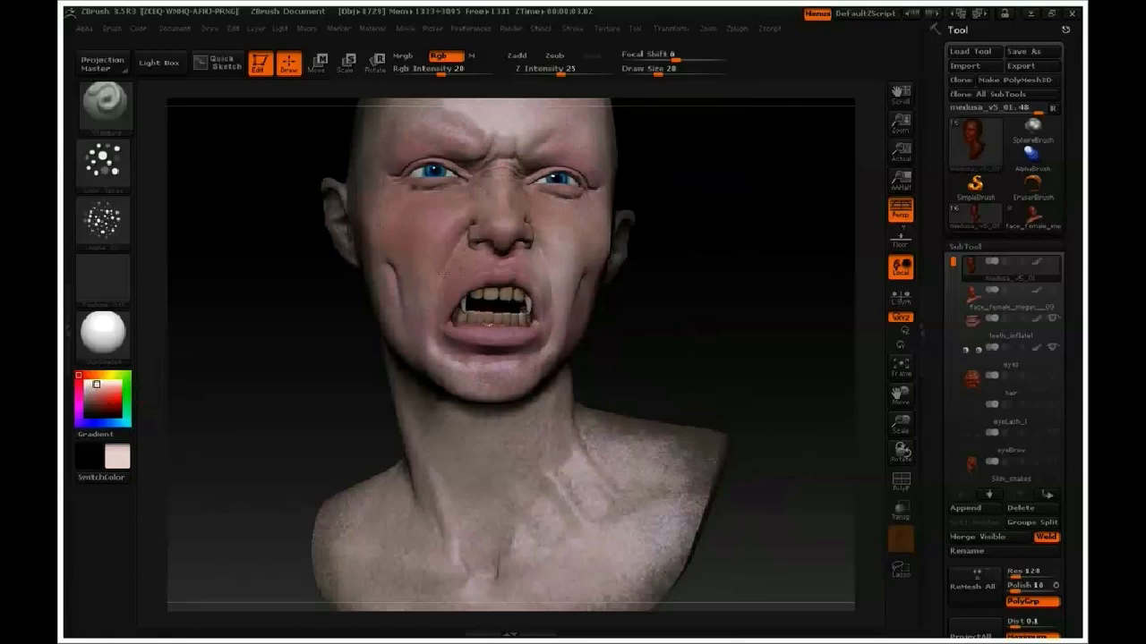
# Pick a dark red paint colour, lower the Rgb Intensity to 11 and spray a soft blush over the cheeks
pyautogui.moveTo(97, 392); pyautogui.dragTo(102, 405)
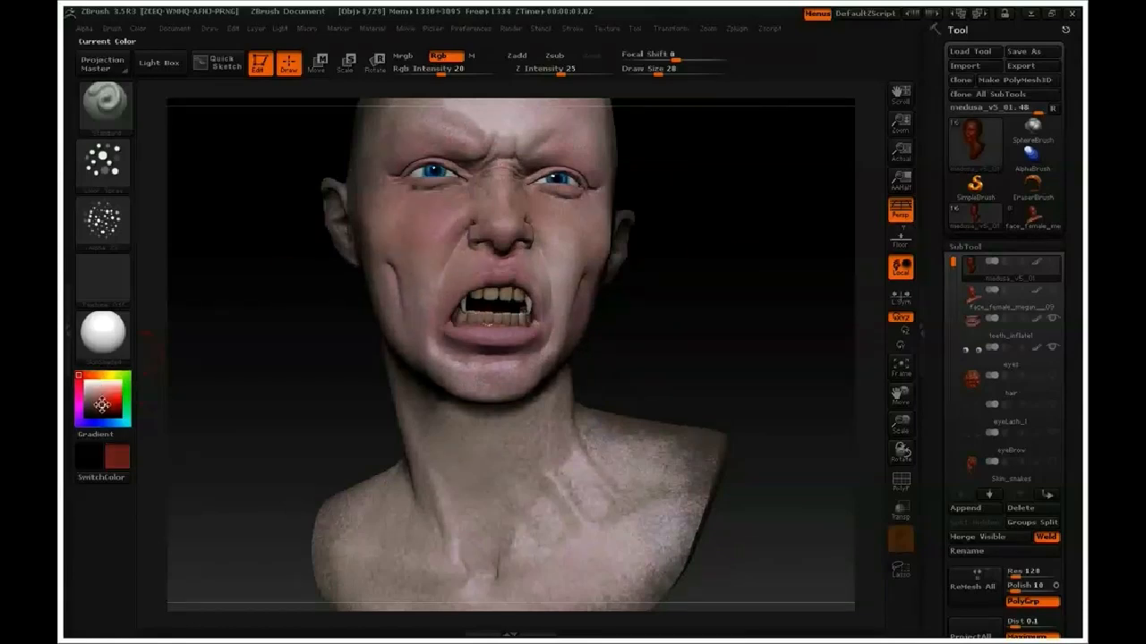
pyautogui.moveTo(411, 227)
pyautogui.mouseDown()
pyautogui.moveTo(392, 224)
pyautogui.moveTo(397, 255)
pyautogui.moveTo(429, 280)
pyautogui.moveTo(465, 202)
pyautogui.moveTo(421, 258)
pyautogui.moveTo(396, 267)
pyautogui.mouseUp()
pyautogui.moveTo(573, 218)
pyautogui.mouseDown()
pyautogui.moveTo(553, 297)
pyautogui.moveTo(593, 234)
pyautogui.mouseUp()
pyautogui.moveTo(684, 250)
pyautogui.mouseDown()
pyautogui.moveTo(789, 257)
pyautogui.moveTo(780, 304)
pyautogui.moveTo(713, 236)
pyautogui.moveTo(780, 294)
pyautogui.moveTo(737, 335)
pyautogui.moveTo(798, 405)
pyautogui.mouseUp()
pyautogui.click(430, 73)
pyautogui.moveTo(542, 373)
pyautogui.mouseDown()
pyautogui.moveTo(510, 402)
pyautogui.moveTo(528, 393)
pyautogui.moveTo(511, 397)
pyautogui.moveTo(504, 374)
pyautogui.moveTo(514, 385)
pyautogui.mouseUp()
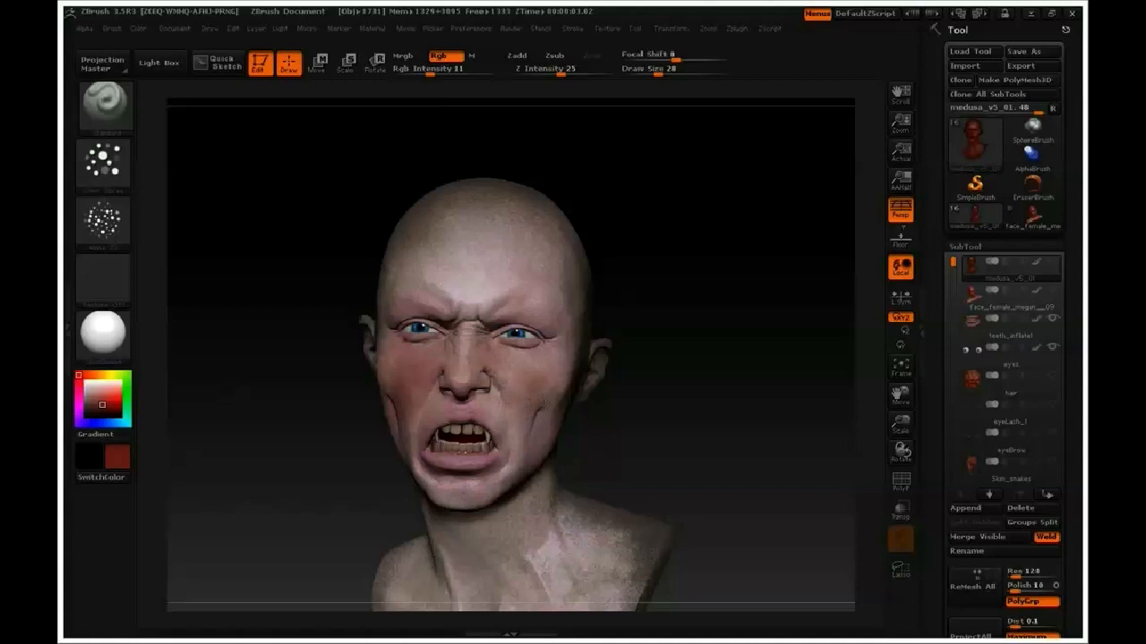
# Brighten the red paint colour slightly and spray it on the cheeks, nose and the area between nose and upper lip
pyautogui.click(100, 400)
pyautogui.moveTo(513, 389)
pyautogui.mouseDown()
pyautogui.moveTo(515, 368)
pyautogui.moveTo(498, 394)
pyautogui.moveTo(508, 431)
pyautogui.moveTo(513, 407)
pyautogui.mouseUp()
pyautogui.moveTo(459, 379)
pyautogui.mouseDown()
pyautogui.moveTo(450, 368)
pyautogui.moveTo(475, 352)
pyautogui.moveTo(454, 346)
pyautogui.moveTo(466, 329)
pyautogui.mouseUp()
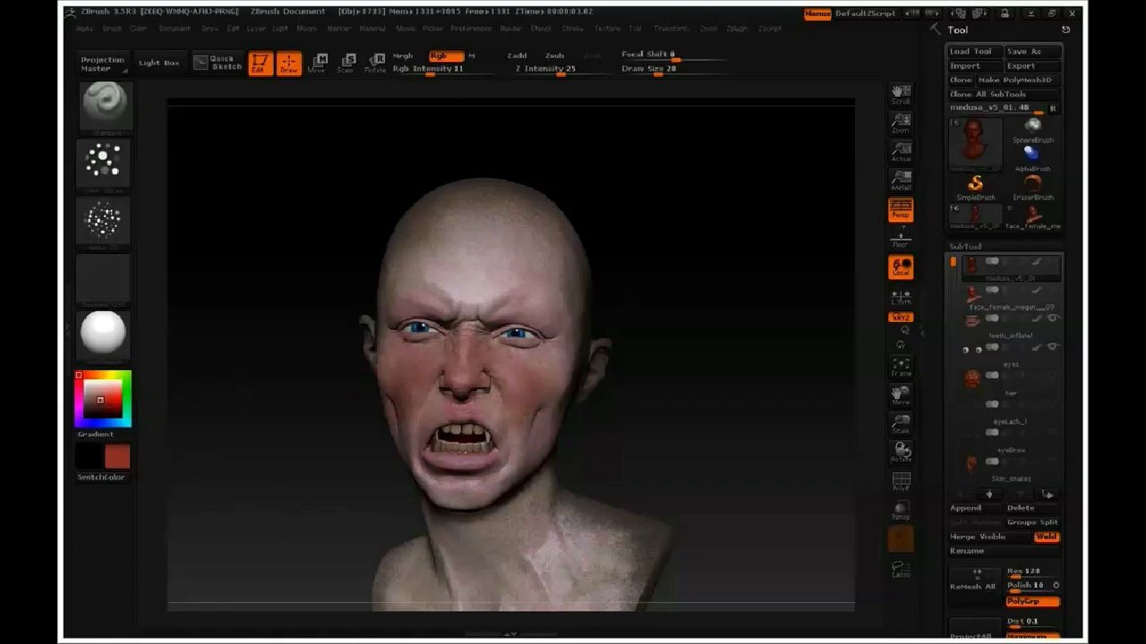
pyautogui.moveTo(494, 408); pyautogui.dragTo(477, 420)
# Pick a dark greyish brown, spray it over the lips, and dock the Color palette above the Tool palette
pyautogui.moveTo(100, 399); pyautogui.dragTo(88, 404)
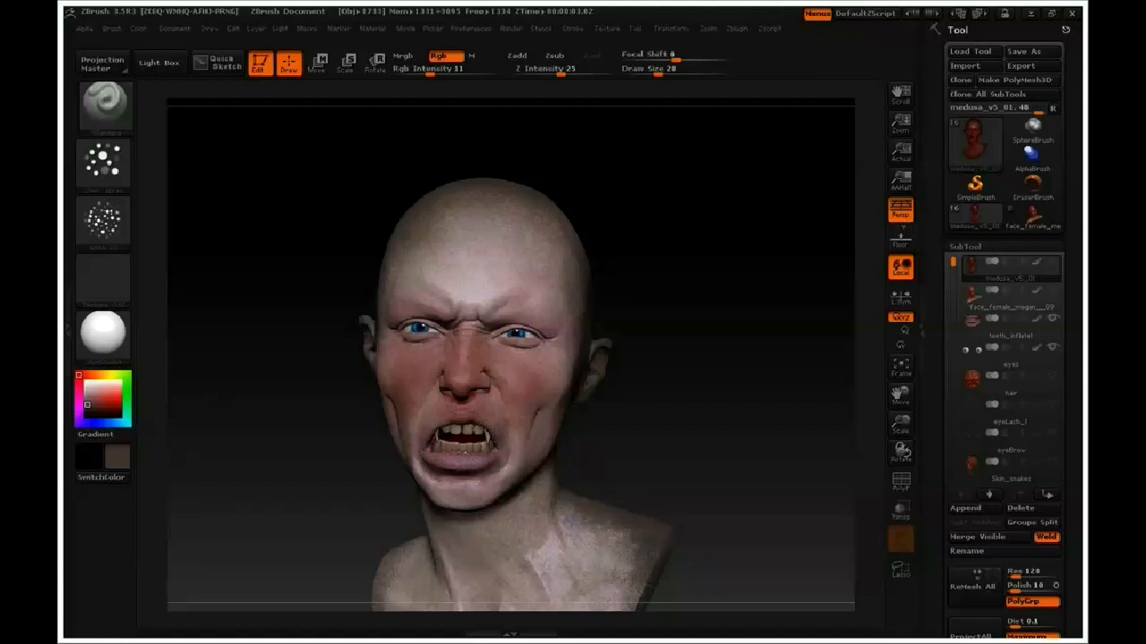
pyautogui.moveTo(710, 387); pyautogui.dragTo(592, 381)
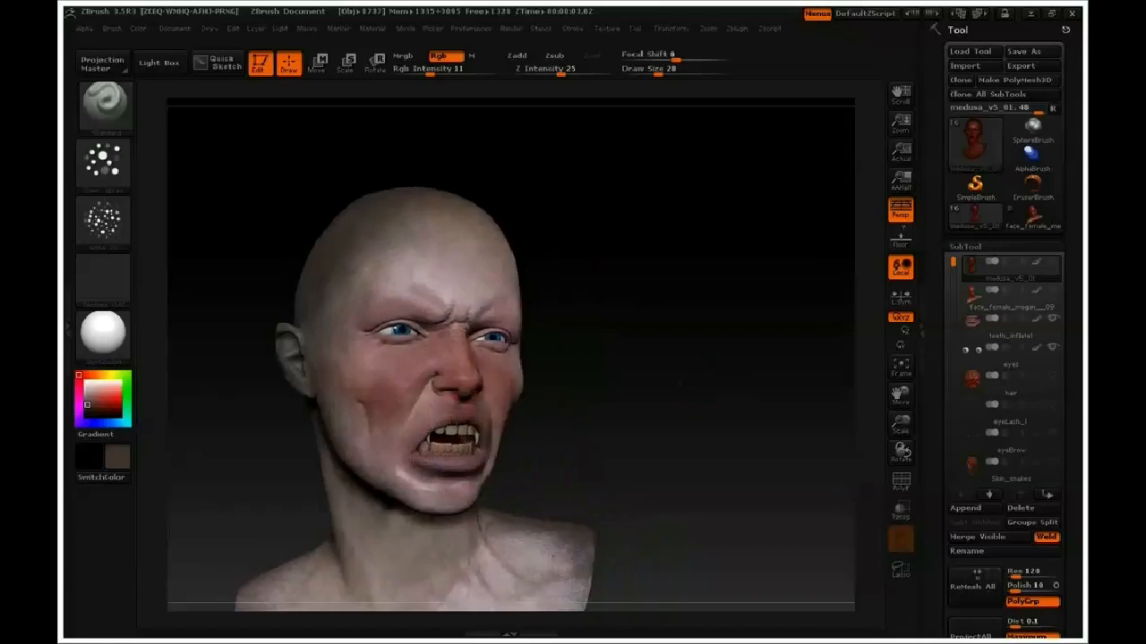
pyautogui.click(138, 29)
pyautogui.click(136, 48)
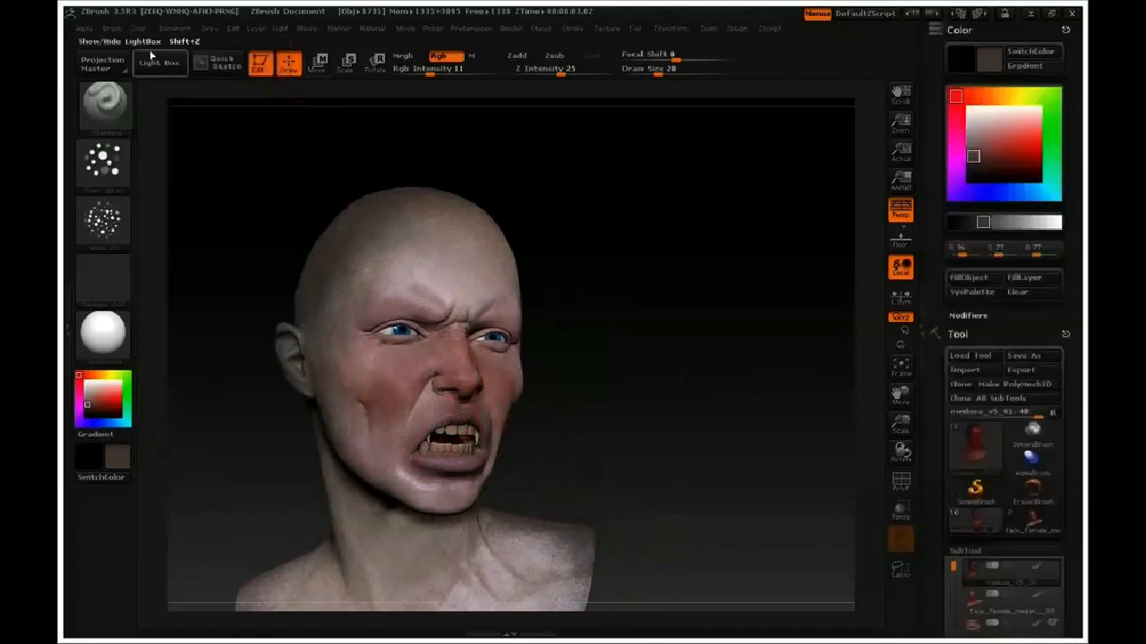
# Darken the paint colour to a deeper brownish grey and spray it over the lips and around the mouth
pyautogui.click(972, 157)
pyautogui.click(972, 159)
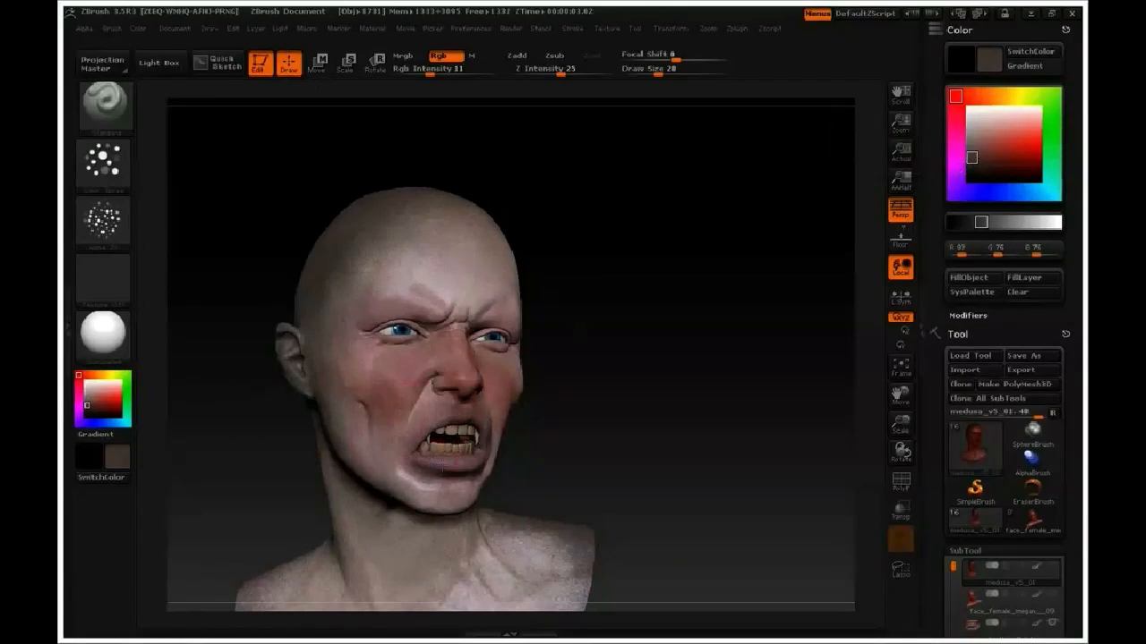
pyautogui.click(972, 163)
pyautogui.click(971, 164)
pyautogui.moveTo(757, 315); pyautogui.dragTo(591, 333)
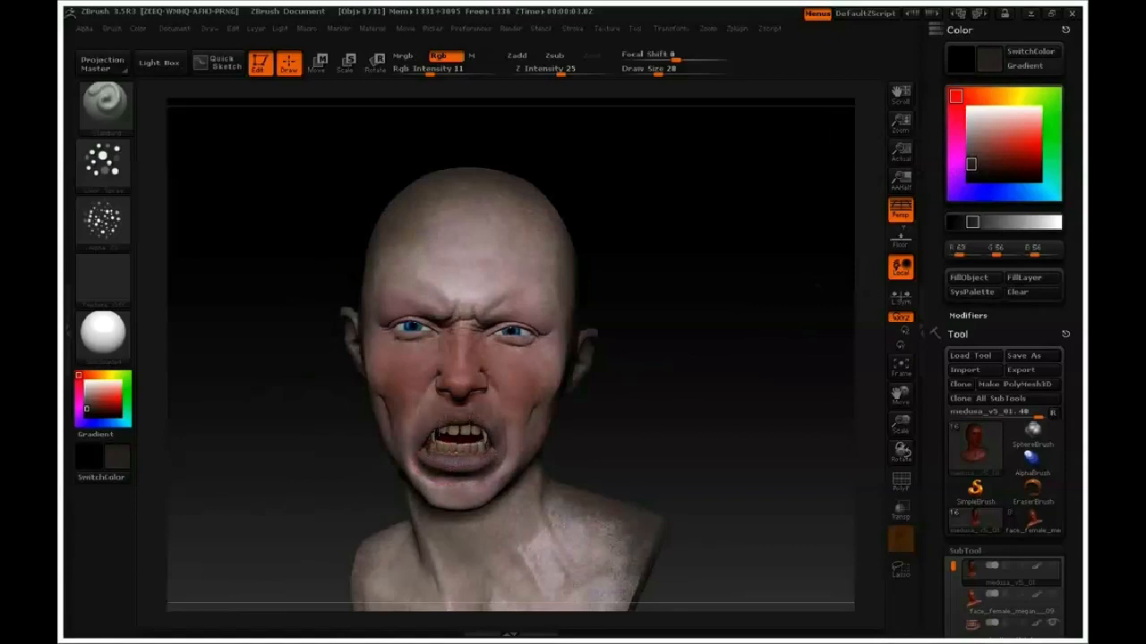
# Lower the paint colour gradually to near black and spray it on the lips and the inner rim of the mouth
pyautogui.click(971, 167)
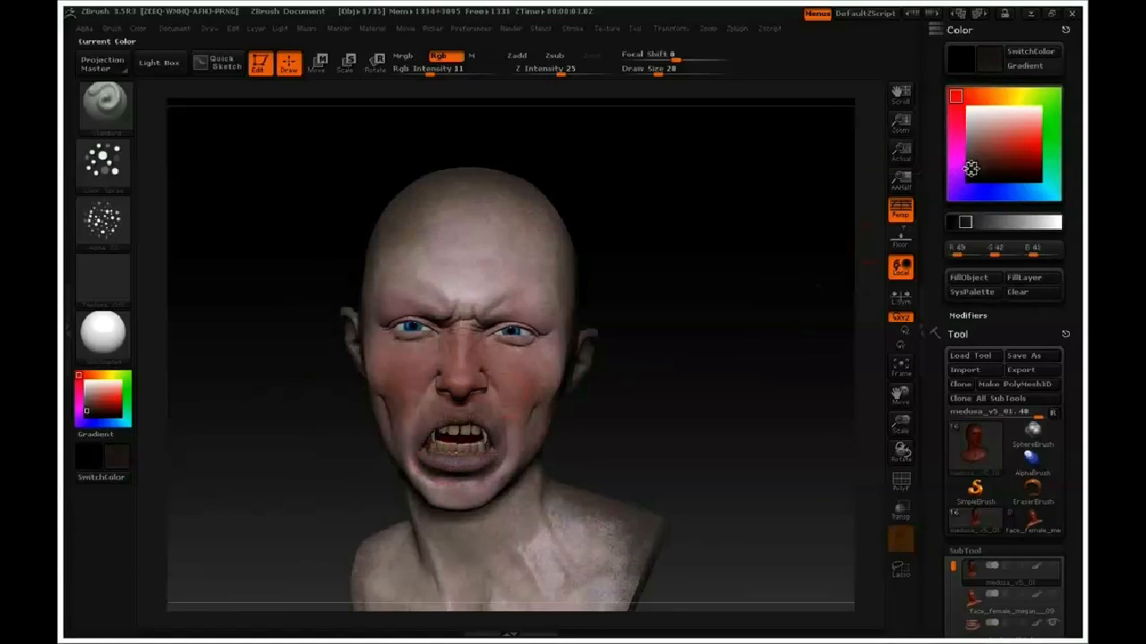
pyautogui.click(971, 167)
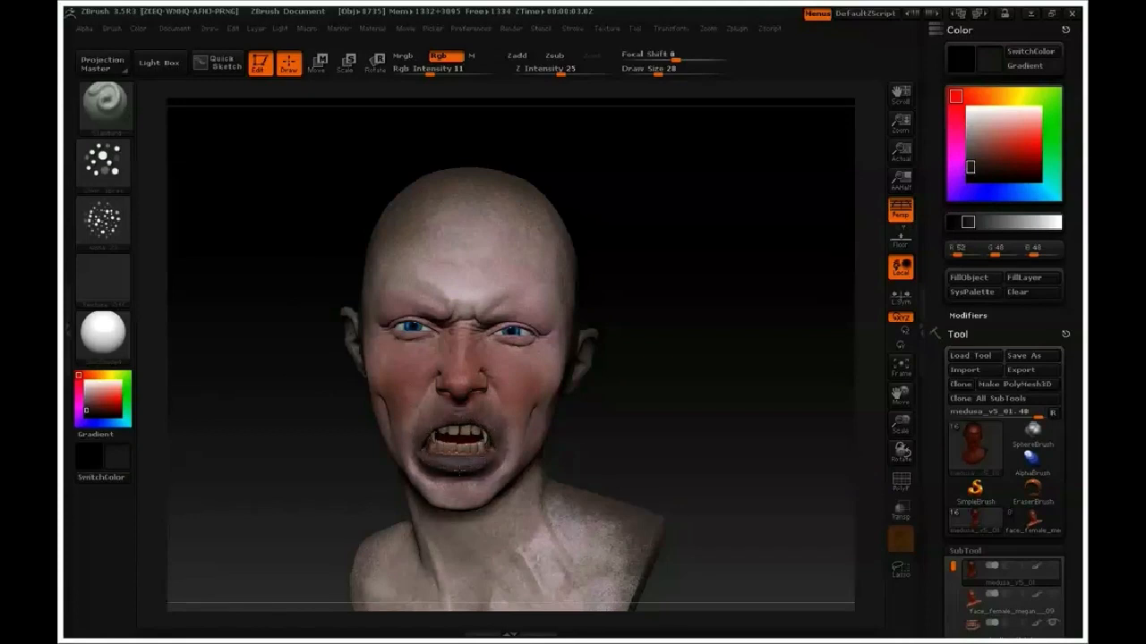
pyautogui.click(974, 171)
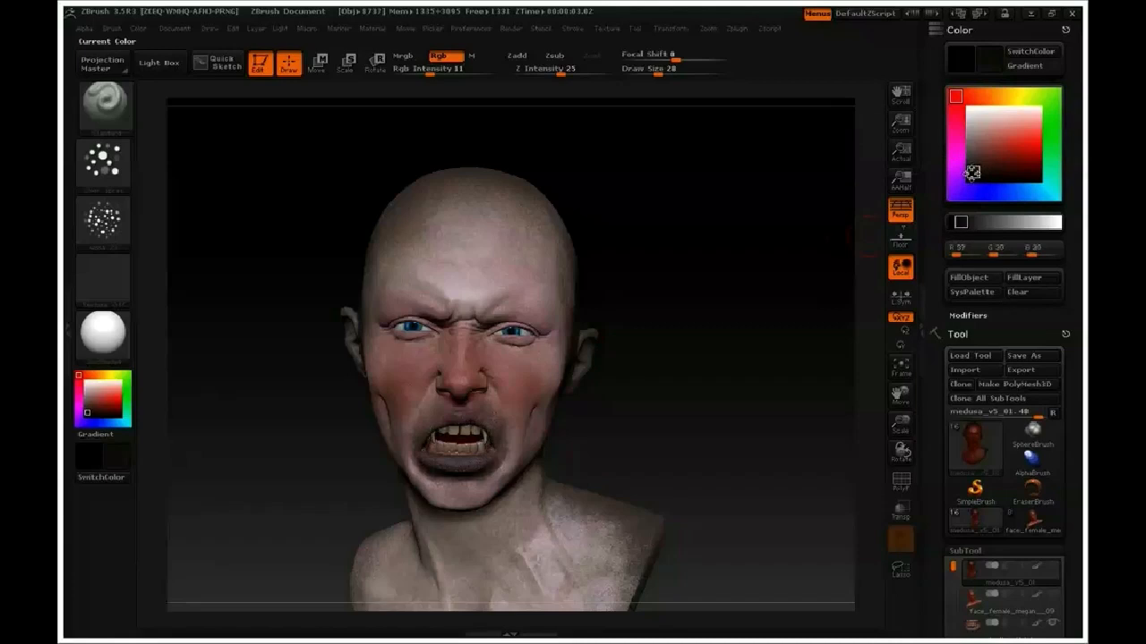
pyautogui.click(973, 172)
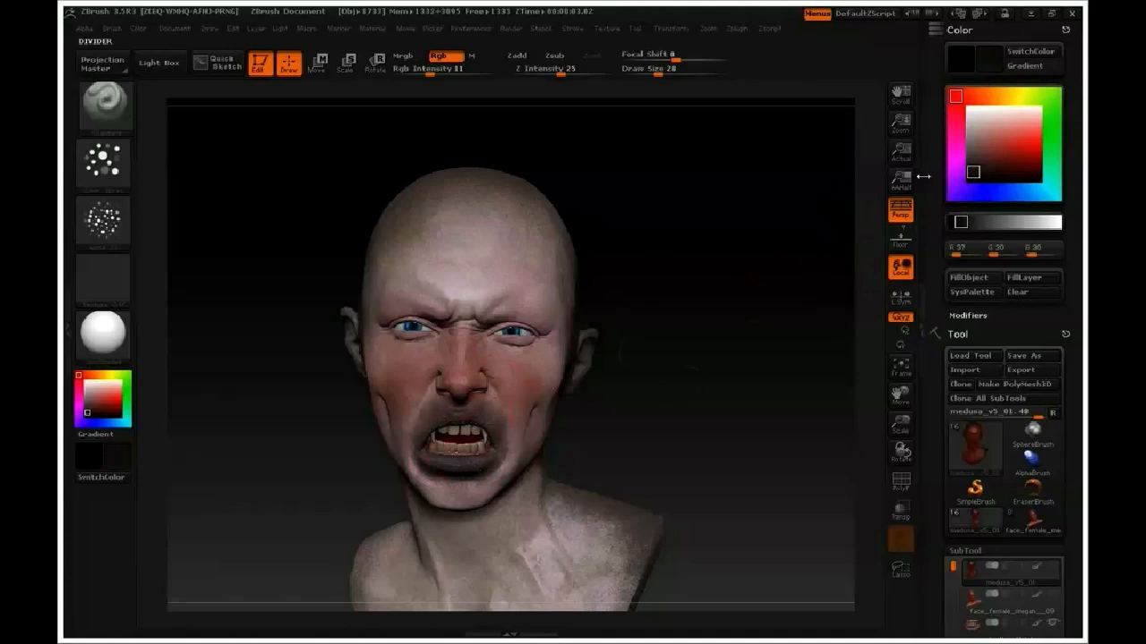
pyautogui.click(973, 175)
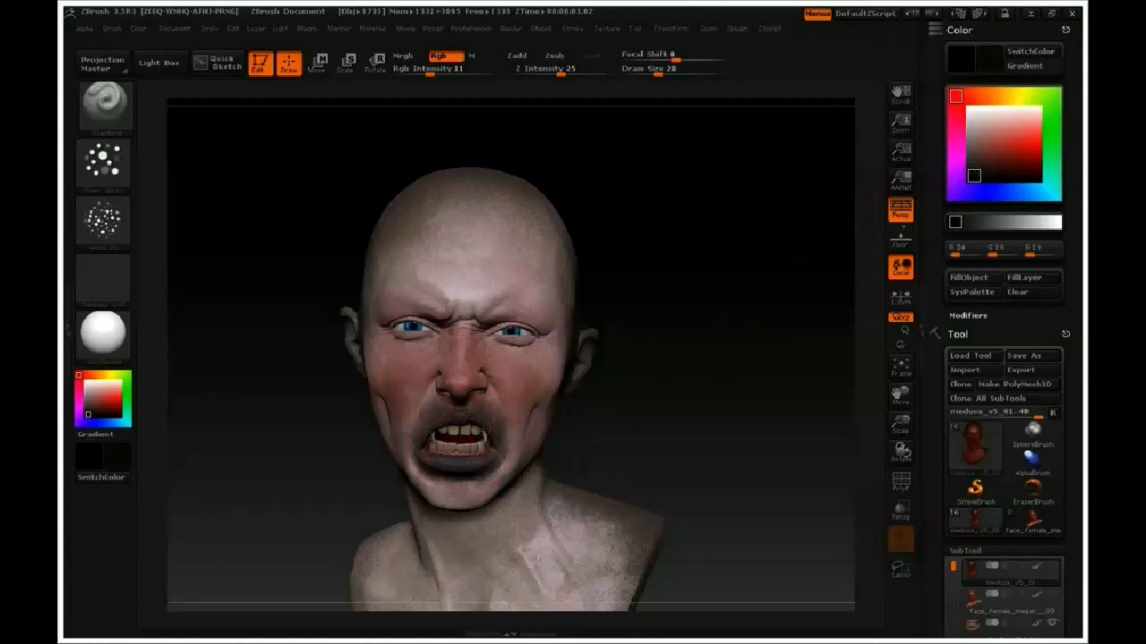
pyautogui.moveTo(464, 463)
pyautogui.mouseDown()
pyautogui.moveTo(438, 471)
pyautogui.moveTo(431, 455)
pyautogui.mouseUp()
# Set the Draw Size to 15 and soften the dark mouth edges with a muted rose and a pale pink sampled from the face
pyautogui.moveTo(118, 438)
pyautogui.mouseDown()
pyautogui.moveTo(179, 386)
pyautogui.moveTo(450, 277)
pyautogui.moveTo(417, 384)
pyautogui.moveTo(405, 385)
pyautogui.mouseUp()
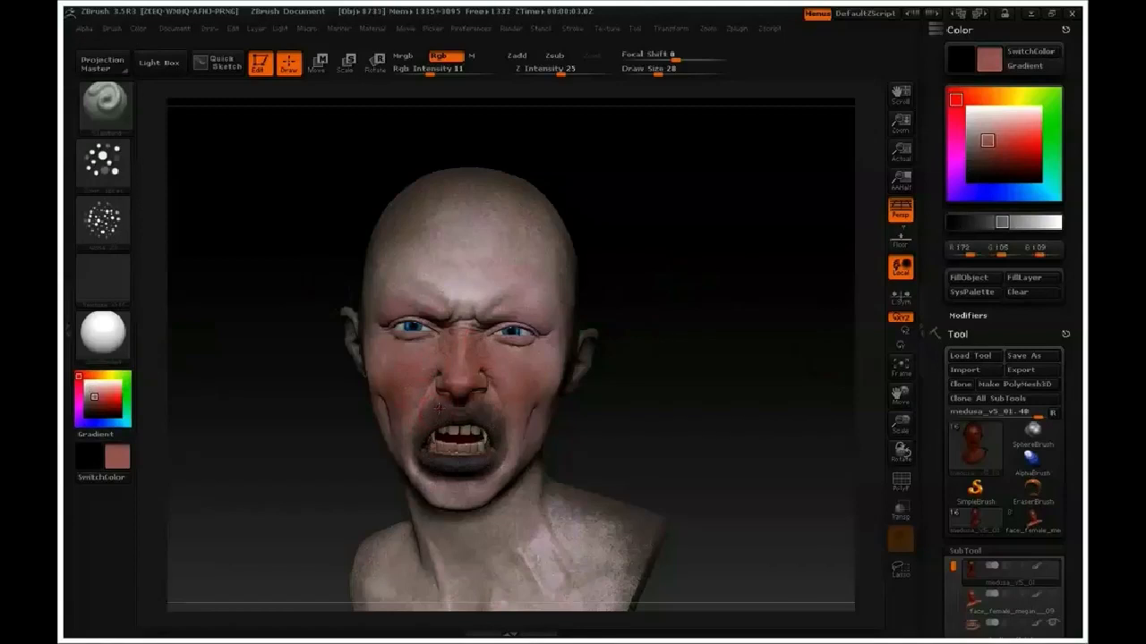
pyautogui.press('s')
pyautogui.click(425, 409)
pyautogui.moveTo(690, 334); pyautogui.dragTo(569, 356)
pyautogui.moveTo(429, 403); pyautogui.dragTo(429, 401)
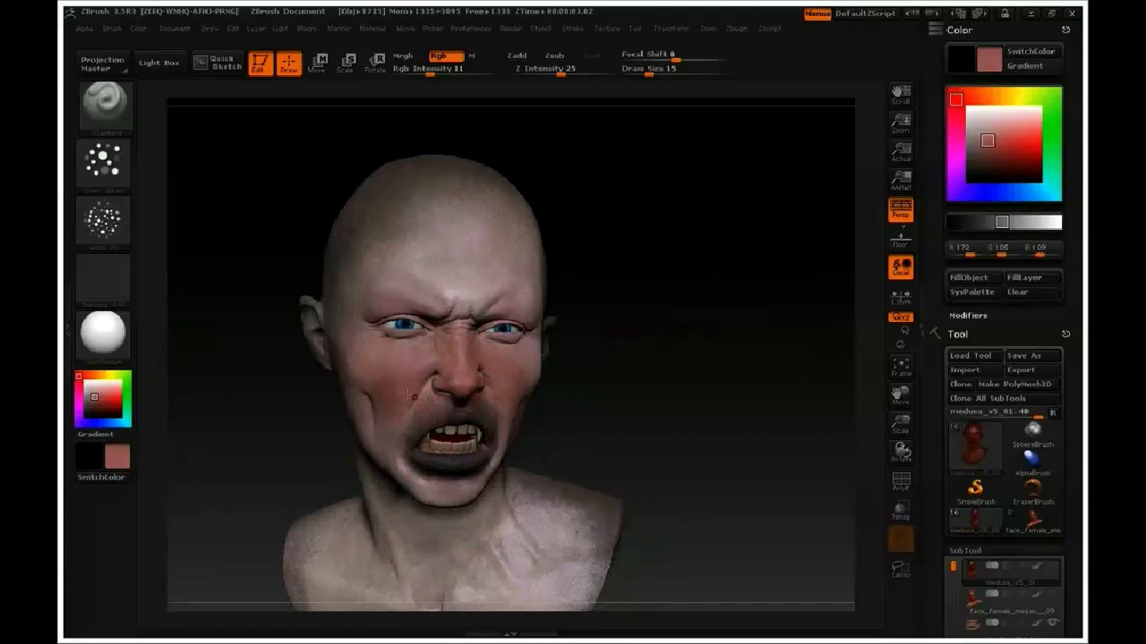
pyautogui.moveTo(117, 412); pyautogui.dragTo(453, 298)
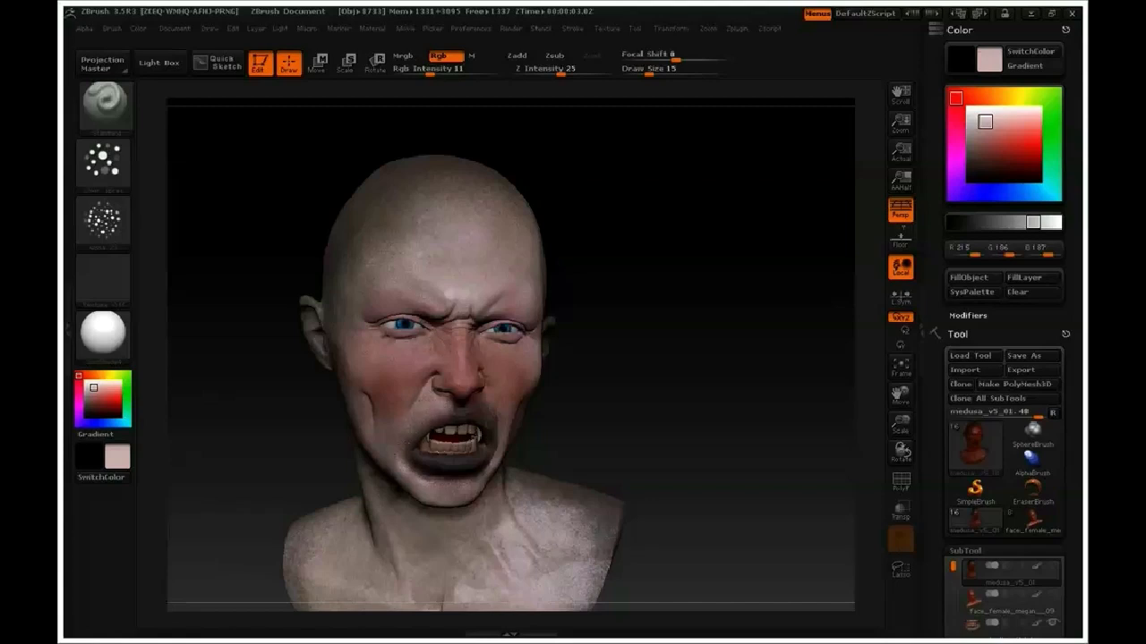
pyautogui.moveTo(676, 384); pyautogui.dragTo(447, 406)
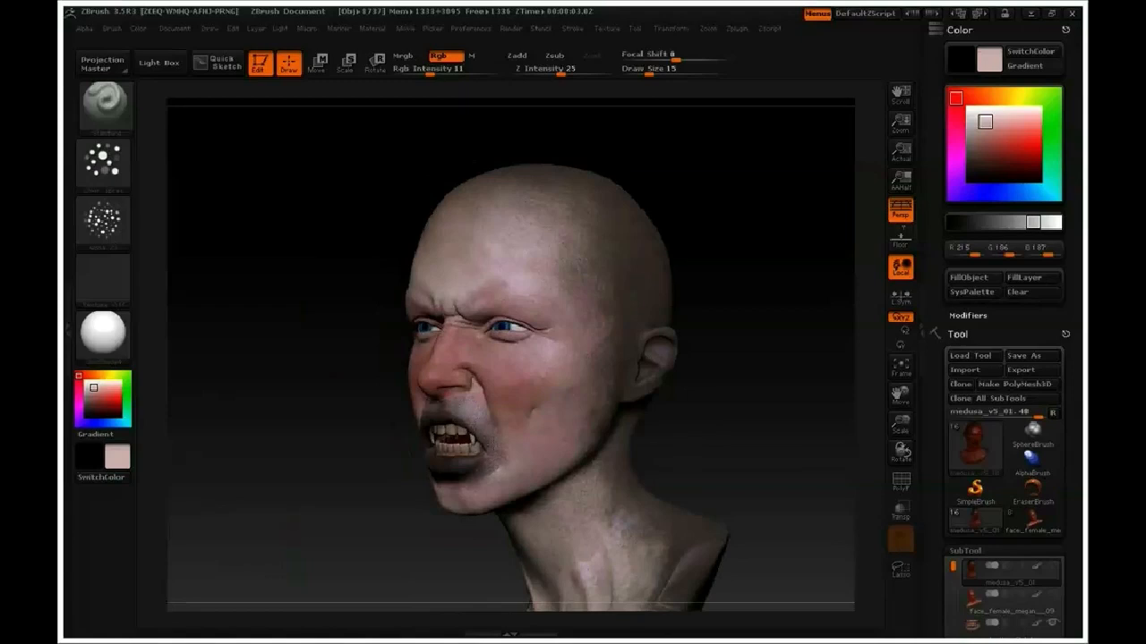
# Spray a medium red around the upper lip and cheek folds, and a deeper red around the eyes
pyautogui.moveTo(94, 392); pyautogui.dragTo(100, 397)
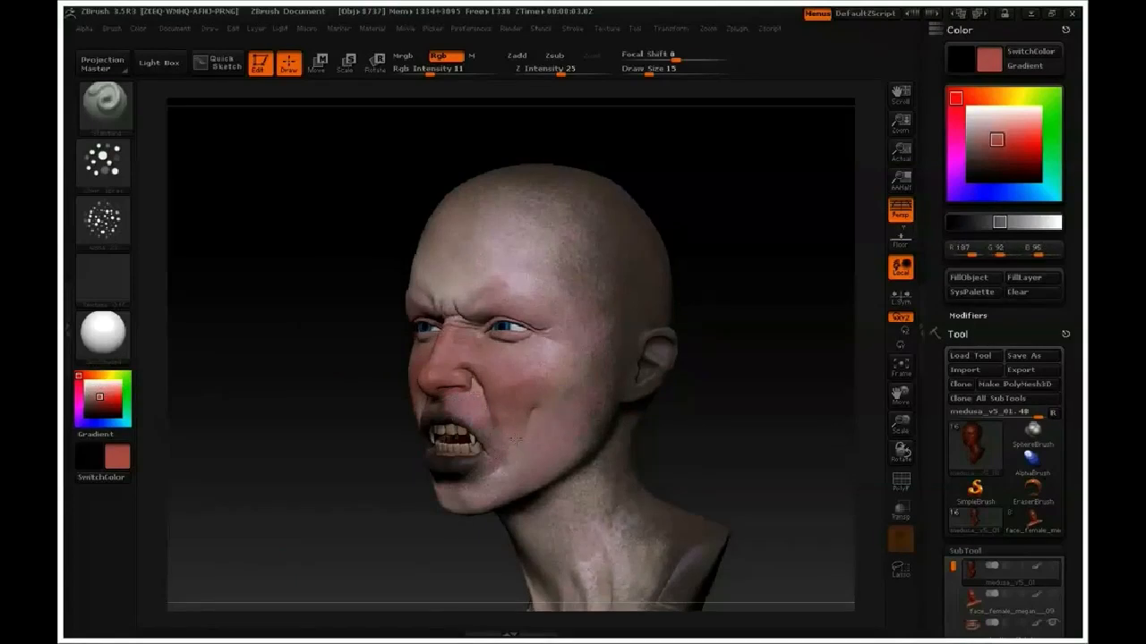
pyautogui.moveTo(289, 409); pyautogui.dragTo(425, 404)
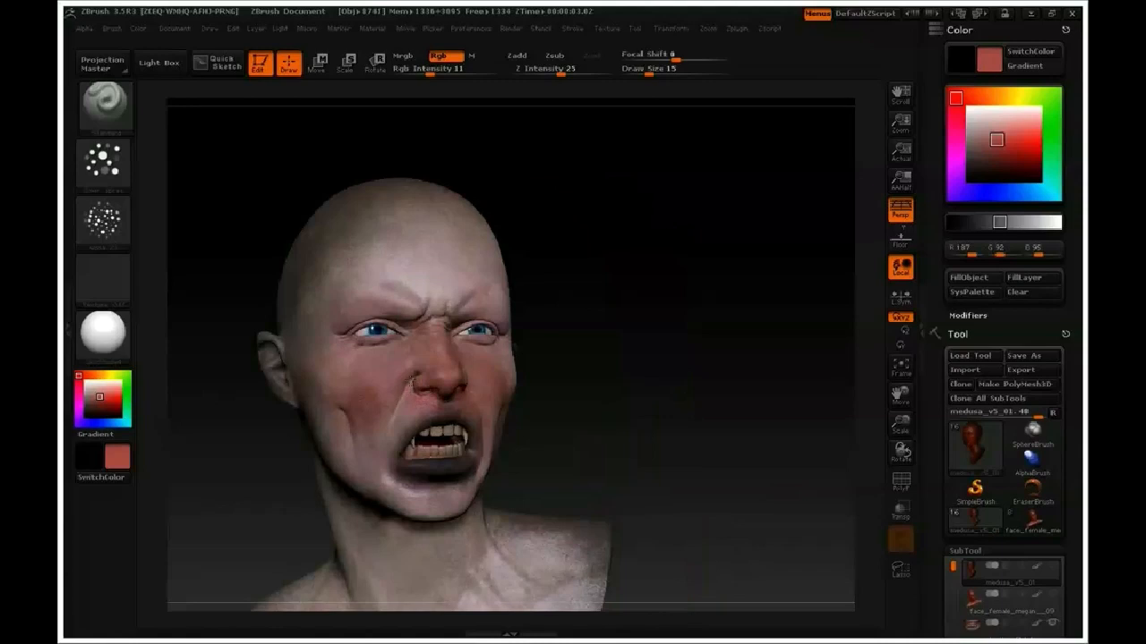
pyautogui.click(104, 402)
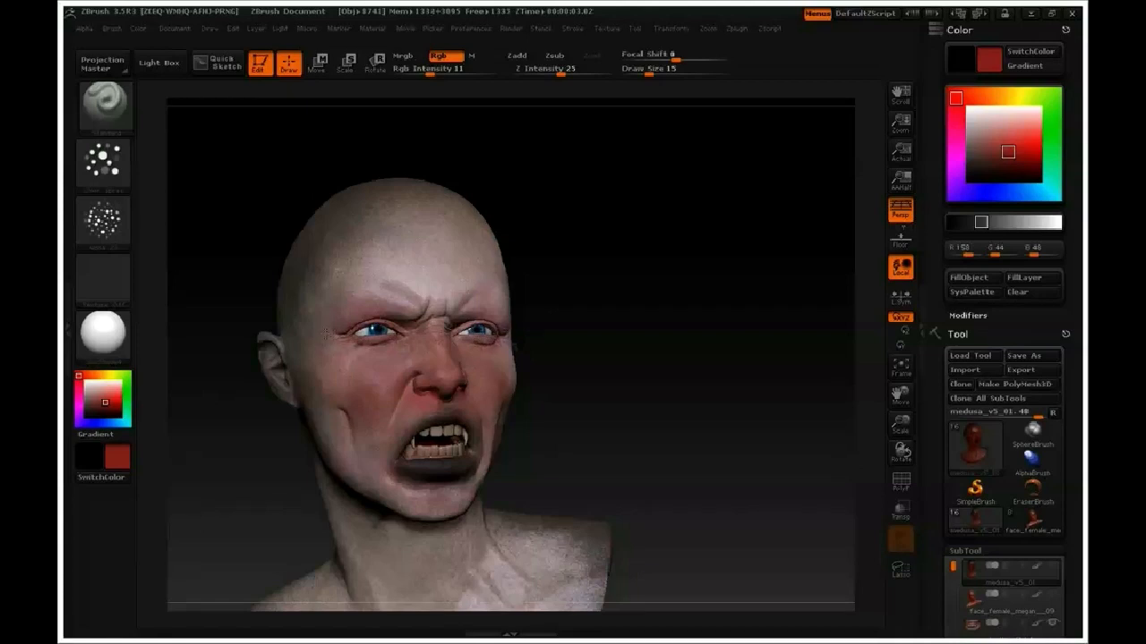
# Switch the paint colour to a dark brownish grey, adjust its brightness, and spray it along the eyelids
pyautogui.moveTo(105, 401); pyautogui.dragTo(87, 408)
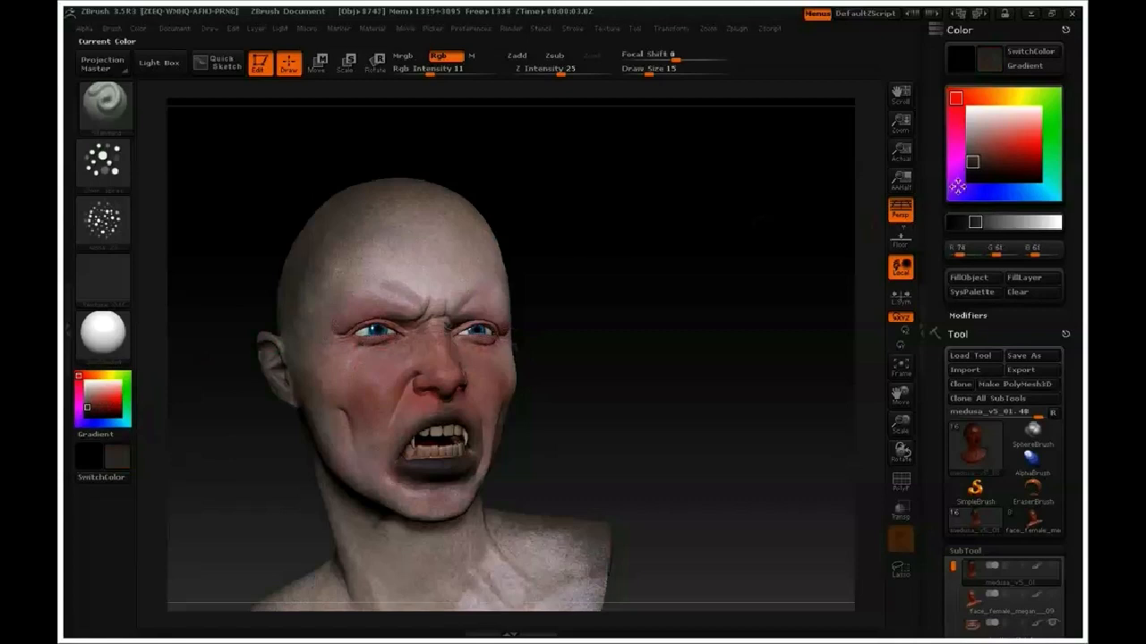
pyautogui.moveTo(974, 158); pyautogui.dragTo(971, 168)
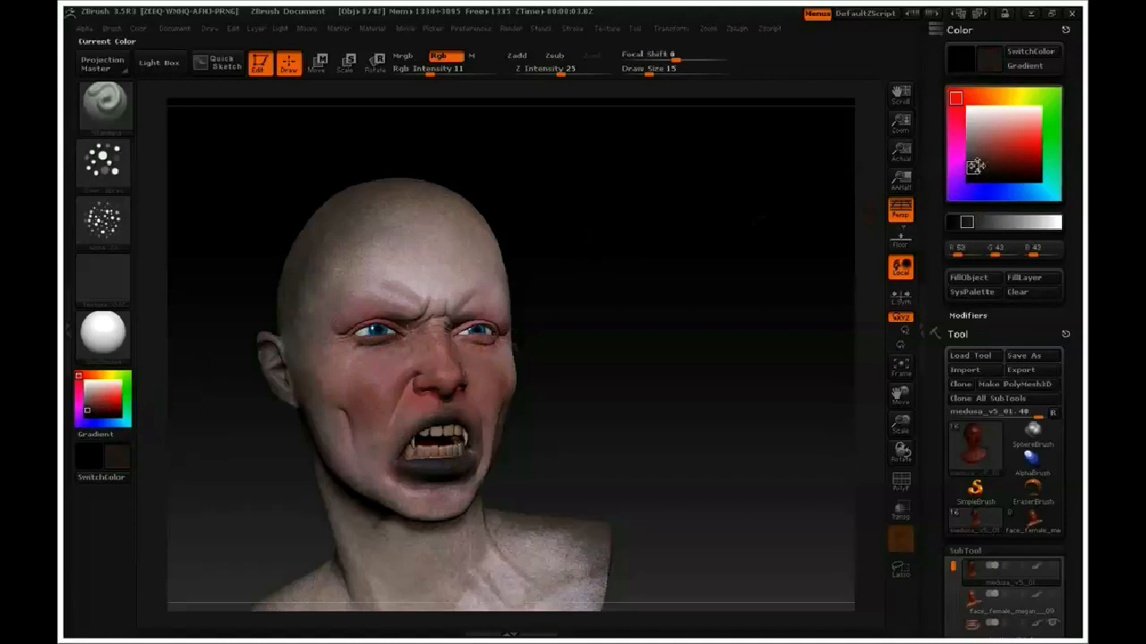
pyautogui.moveTo(967, 161); pyautogui.dragTo(972, 154)
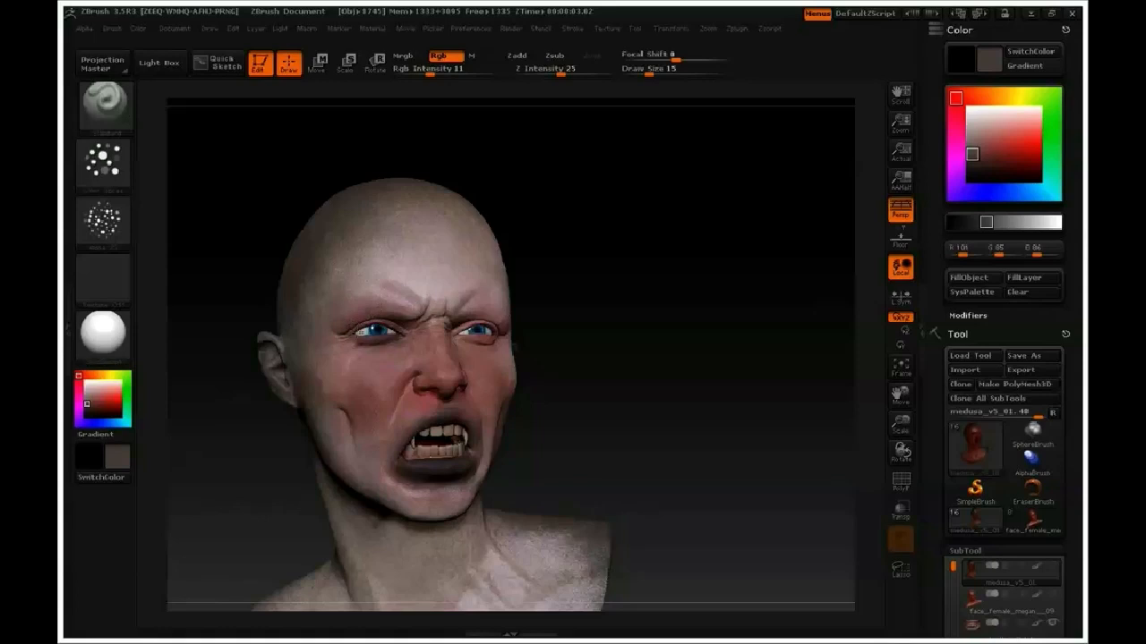
# Set the Draw Size to 33 and the Rgb Intensity to 23, and spray progressively darker grey shadows around the eyes and brows
pyautogui.press('s')
pyautogui.moveTo(362, 327); pyautogui.dragTo(374, 327)
pyautogui.moveTo(637, 301); pyautogui.dragTo(542, 306)
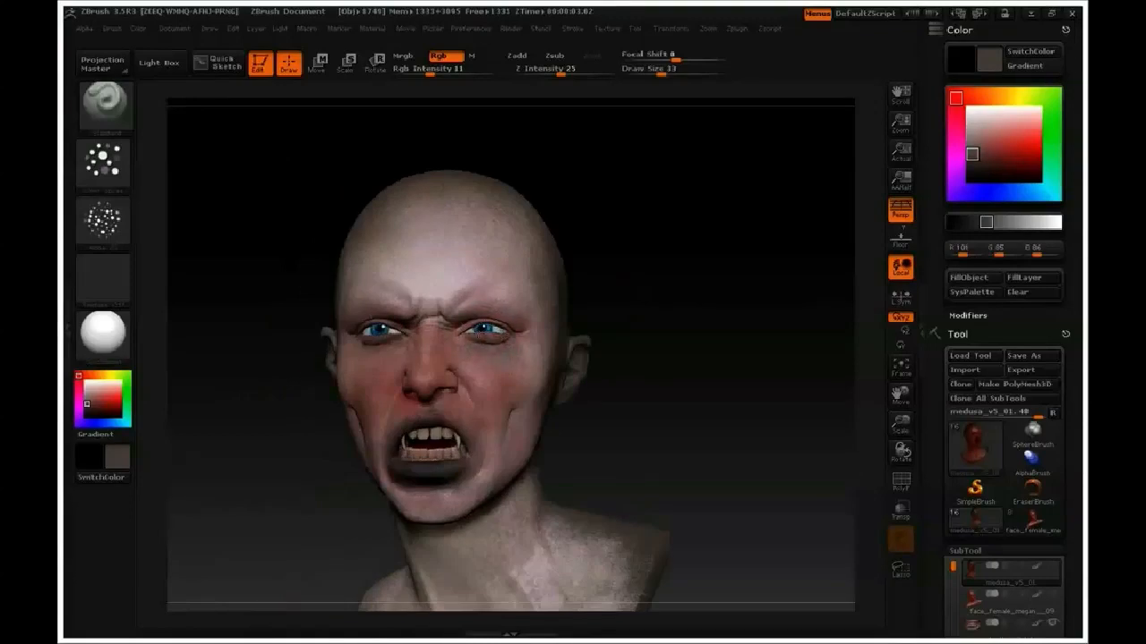
pyautogui.click(445, 69)
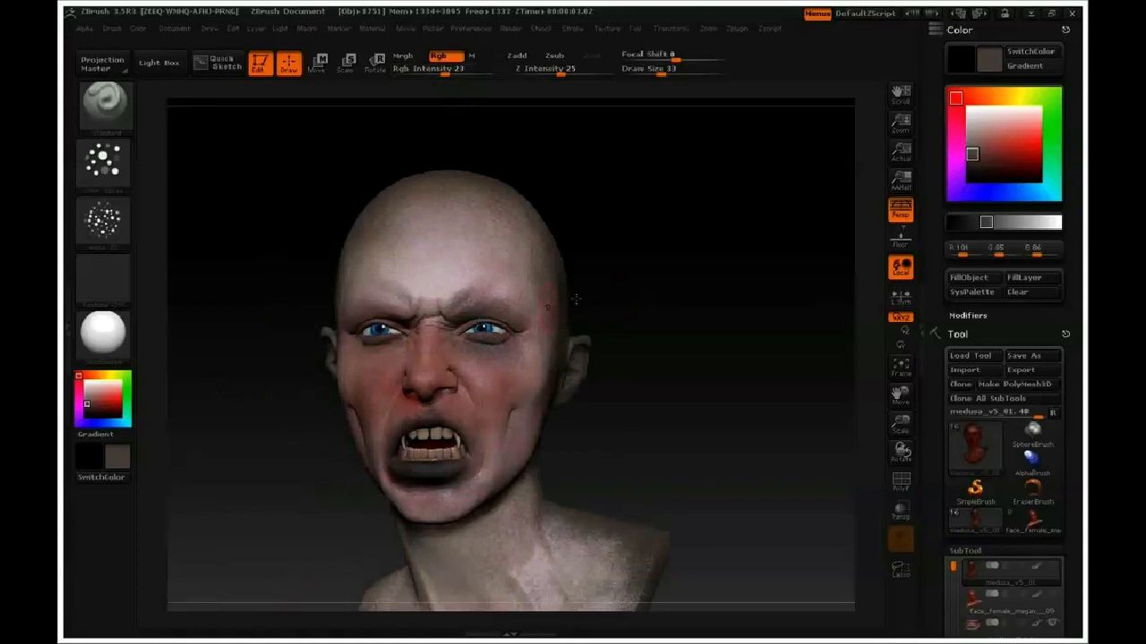
pyautogui.moveTo(972, 155)
pyautogui.mouseDown()
pyautogui.moveTo(971, 140)
pyautogui.moveTo(973, 166)
pyautogui.mouseUp()
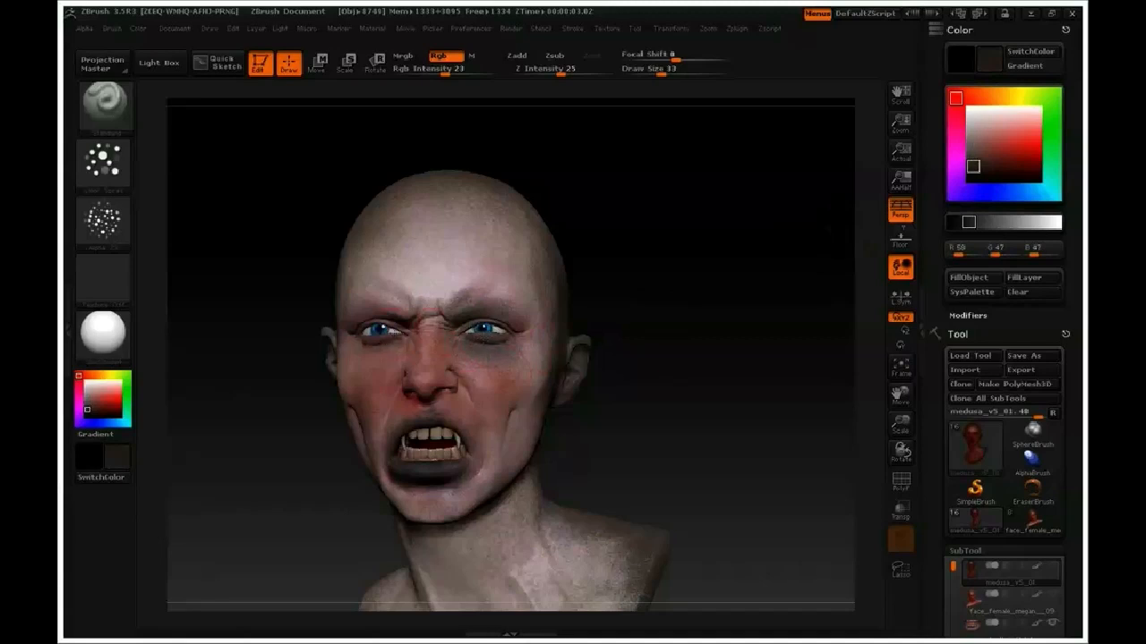
# Sample a pale pink and a muted red from the face and blend the edges of the eye shadows with them
pyautogui.moveTo(112, 393); pyautogui.dragTo(492, 241)
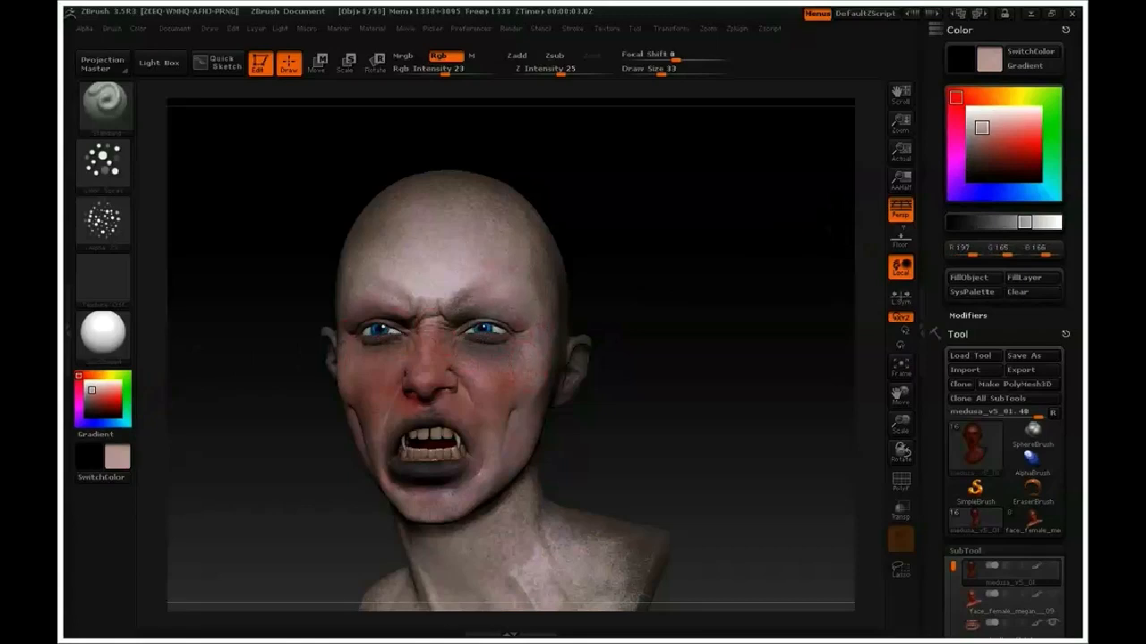
pyautogui.moveTo(94, 399); pyautogui.dragTo(384, 353)
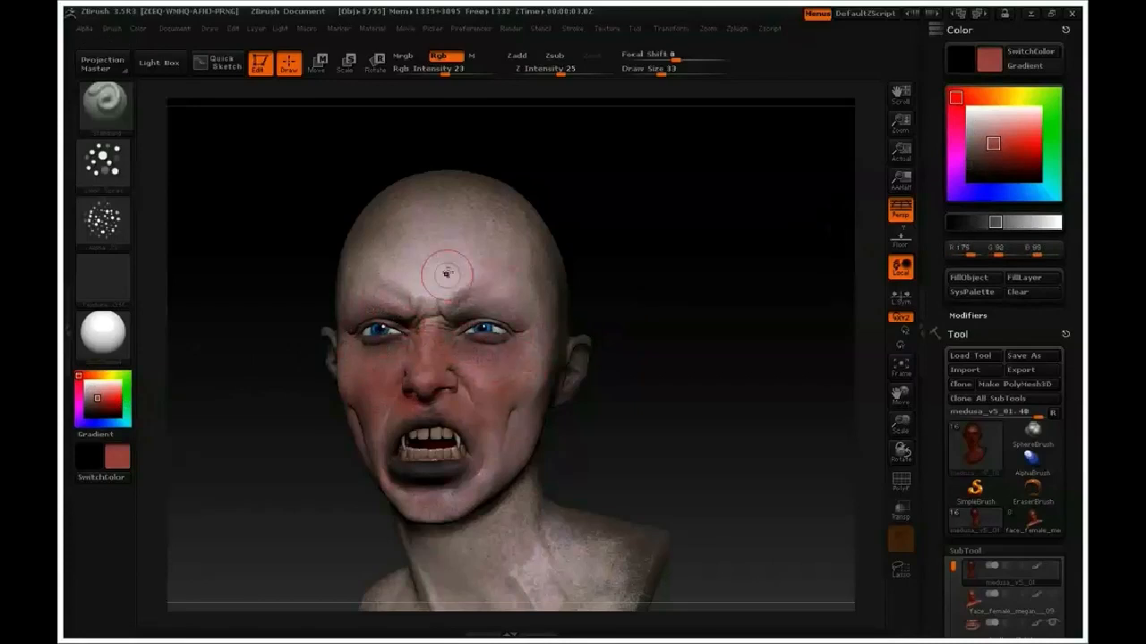
# Set the Draw Size to 54 and the Rgb Intensity to 16, and spray muted red over the chest and collarbones
pyautogui.moveTo(782, 337)
pyautogui.mouseDown()
pyautogui.moveTo(777, 348)
pyautogui.moveTo(646, 279)
pyautogui.moveTo(792, 396)
pyautogui.mouseUp()
pyautogui.keyDown('alt'); pyautogui.moveTo(698, 374); pyautogui.dragTo(759, 359); pyautogui.keyUp('alt')
pyautogui.press('s')
pyautogui.moveTo(564, 494); pyautogui.dragTo(575, 492)
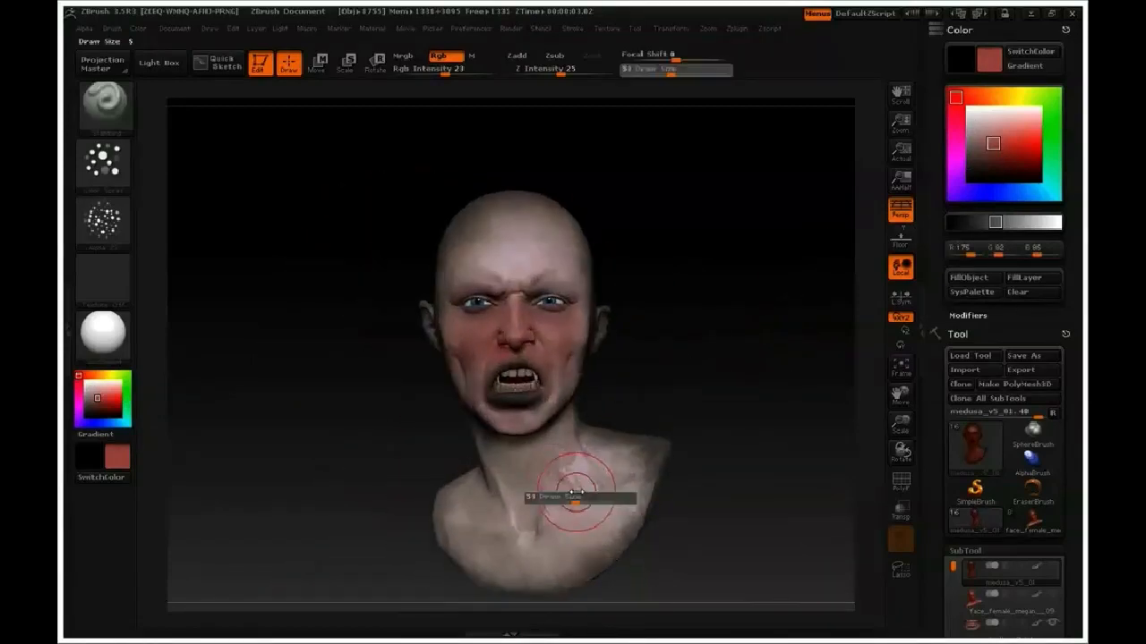
pyautogui.moveTo(445, 71); pyautogui.dragTo(436, 72)
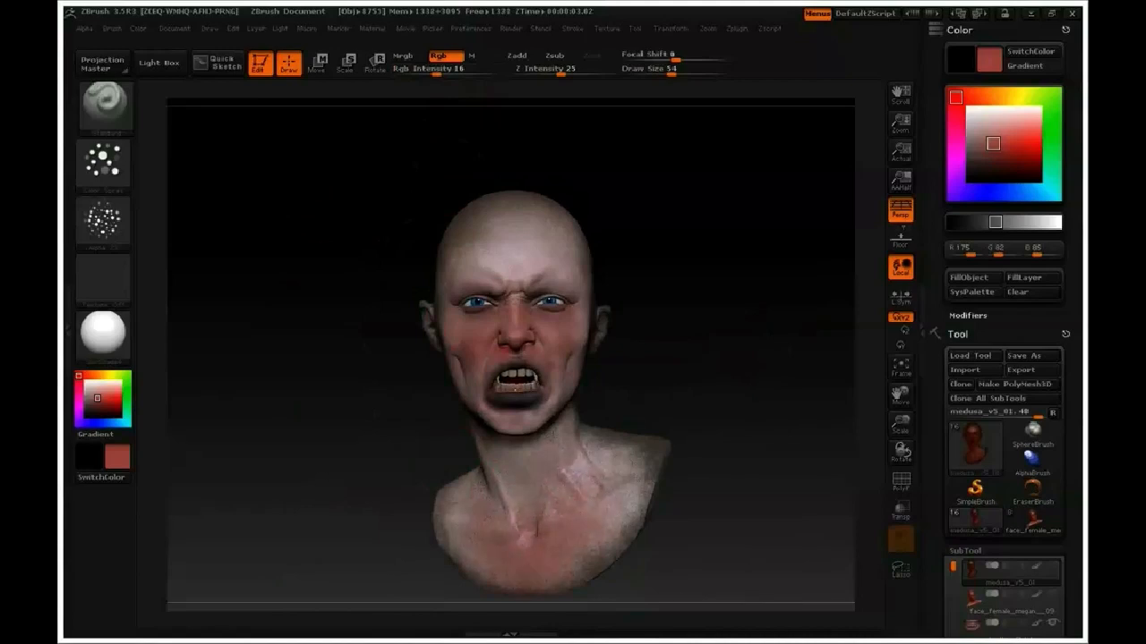
# Continue spraying muted red over the sides of the neck, the upper chest and the shoulders
pyautogui.moveTo(704, 367); pyautogui.dragTo(647, 381)
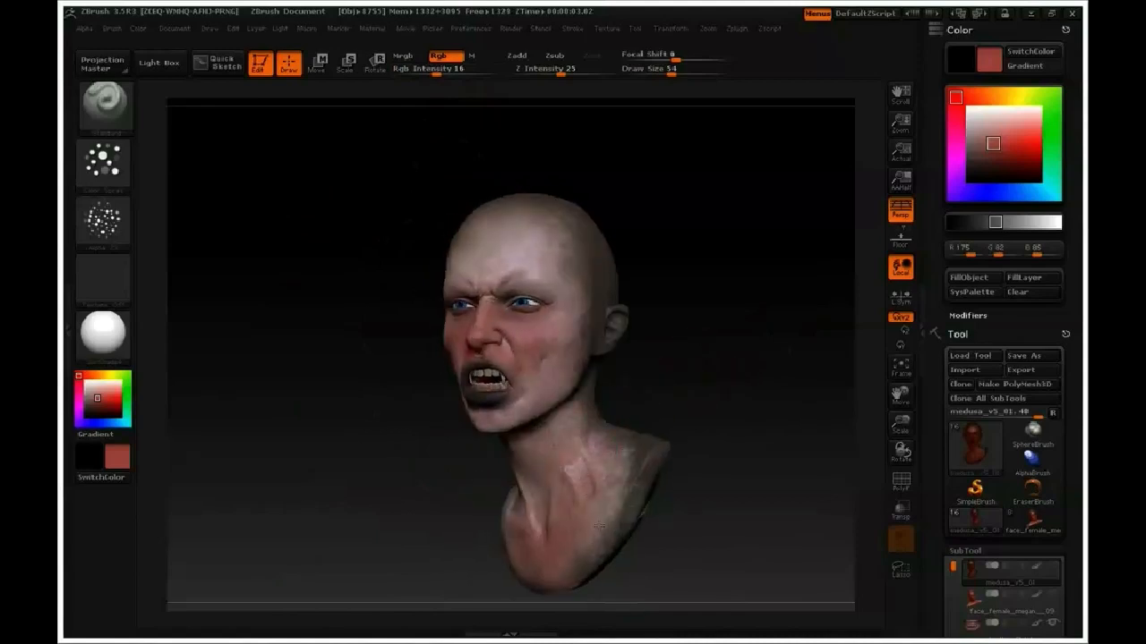
pyautogui.moveTo(685, 445)
pyautogui.mouseDown()
pyautogui.moveTo(787, 447)
pyautogui.moveTo(780, 462)
pyautogui.mouseUp()
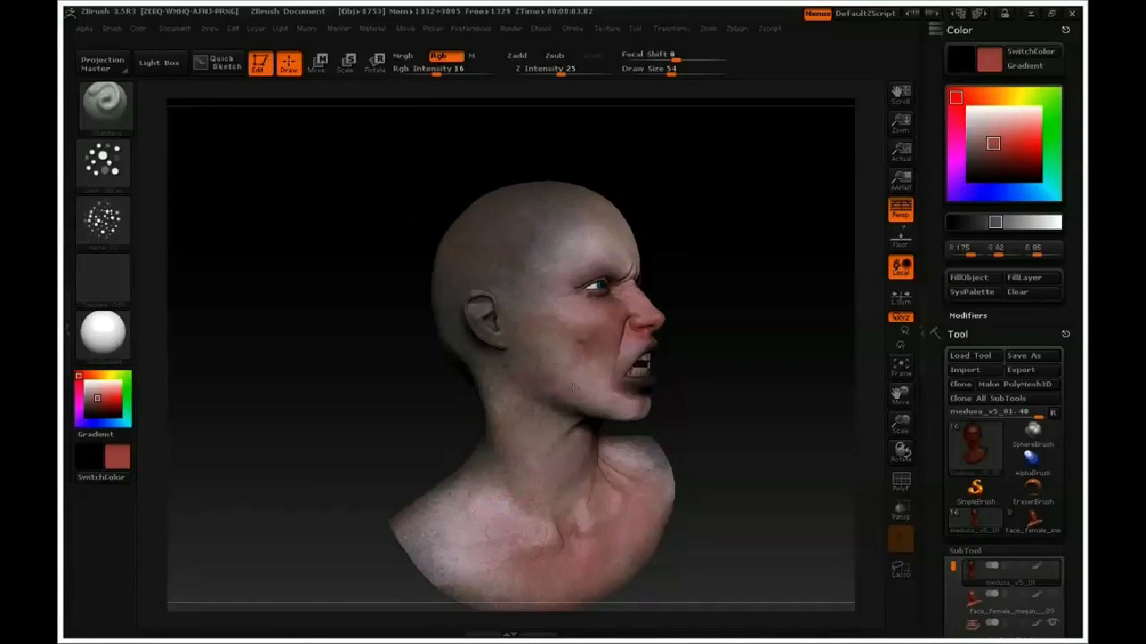
pyautogui.moveTo(505, 510)
pyautogui.mouseDown()
pyautogui.moveTo(496, 500)
pyautogui.moveTo(479, 559)
pyautogui.moveTo(448, 567)
pyautogui.mouseUp()
pyautogui.moveTo(793, 396); pyautogui.dragTo(800, 395)
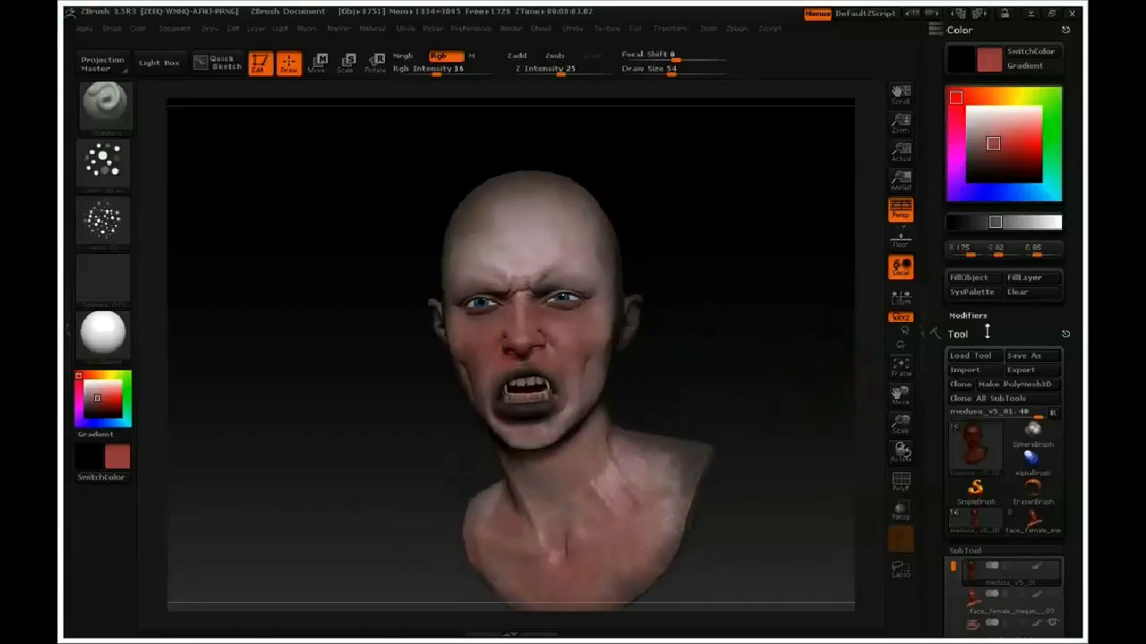
# Show the eyeLash_1 and eyeBrow subtools and turn on their painted colour
pyautogui.moveTo(995, 336); pyautogui.dragTo(981, 229)
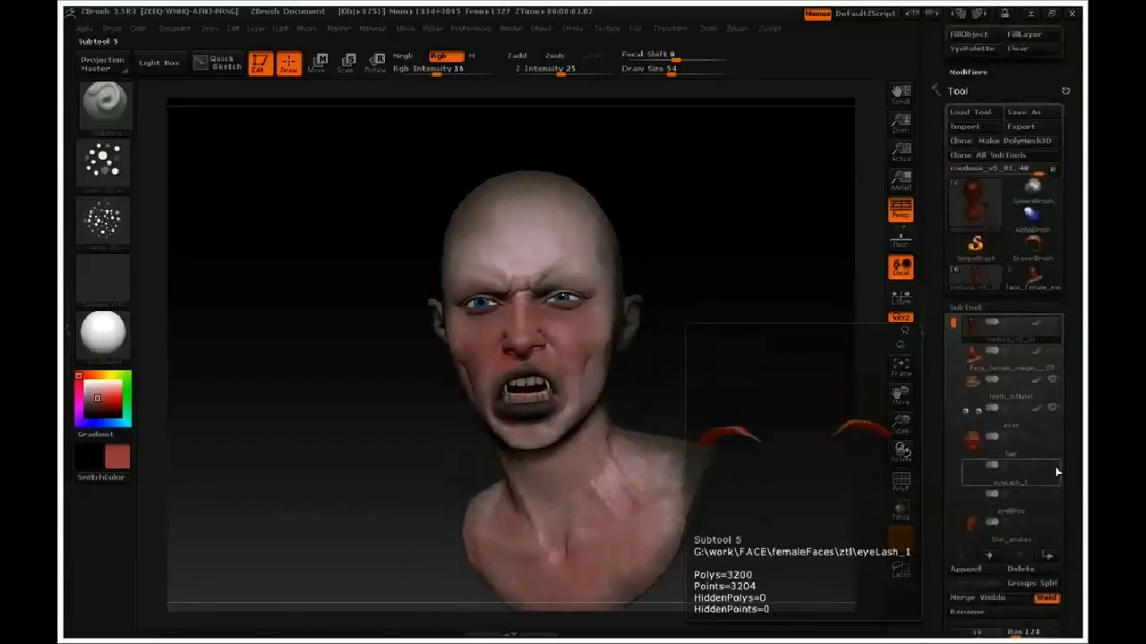
pyautogui.click(1052, 494)
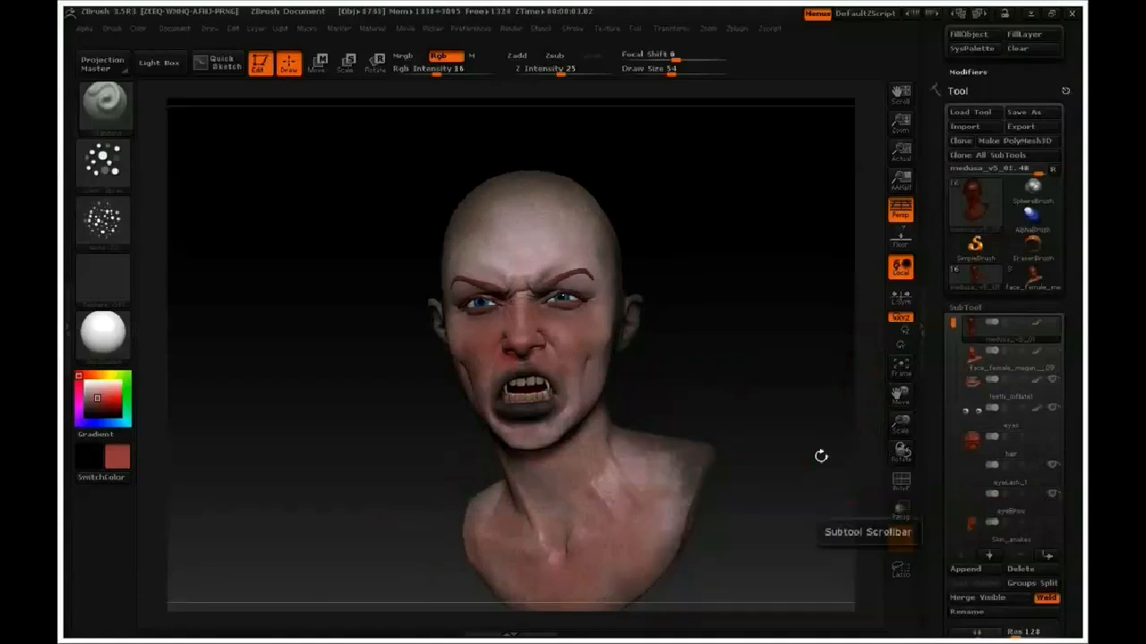
pyautogui.moveTo(1034, 503)
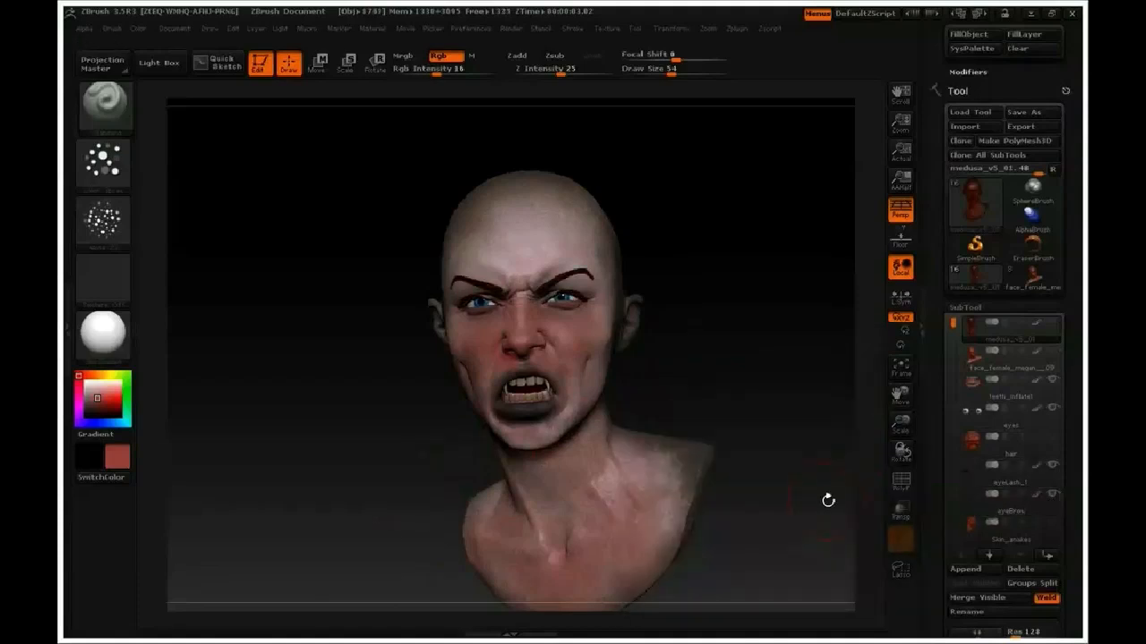
# Select the eyes subtool and isolate it by hiding the head, teeth, eyelashes and eyebrows
pyautogui.moveTo(830, 509)
pyautogui.mouseDown()
pyautogui.moveTo(831, 527)
pyautogui.moveTo(785, 425)
pyautogui.moveTo(800, 418)
pyautogui.moveTo(795, 474)
pyautogui.mouseUp()
pyautogui.moveTo(795, 403); pyautogui.dragTo(785, 350)
pyautogui.keyDown('alt'); pyautogui.moveTo(786, 284); pyautogui.dragTo(808, 410); pyautogui.keyUp('alt')
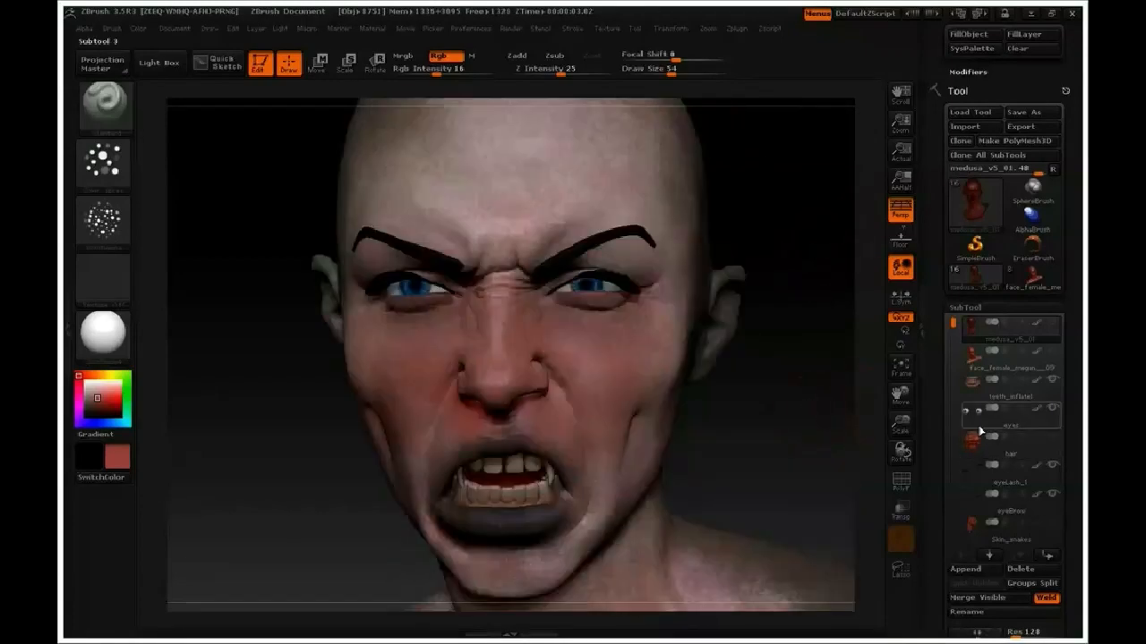
pyautogui.click(974, 419)
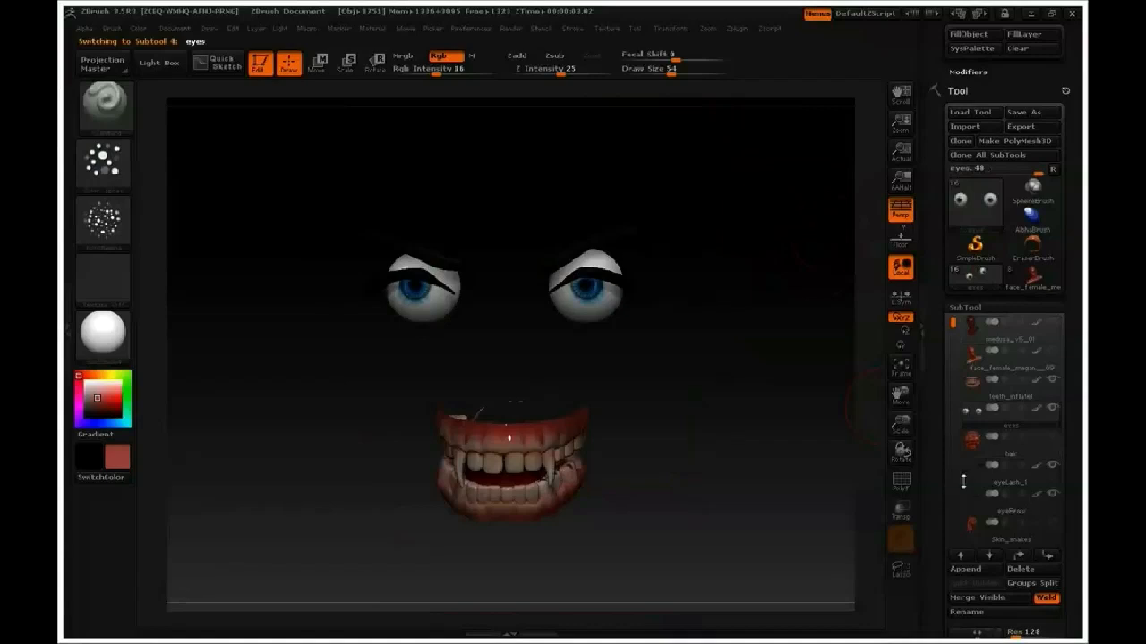
pyautogui.click(1053, 411)
pyautogui.keyDown('alt'); pyautogui.moveTo(714, 386); pyautogui.dragTo(747, 421); pyautogui.keyUp('alt')
pyautogui.keyDown('alt'); pyautogui.moveTo(687, 323); pyautogui.dragTo(697, 402); pyautogui.keyUp('alt')
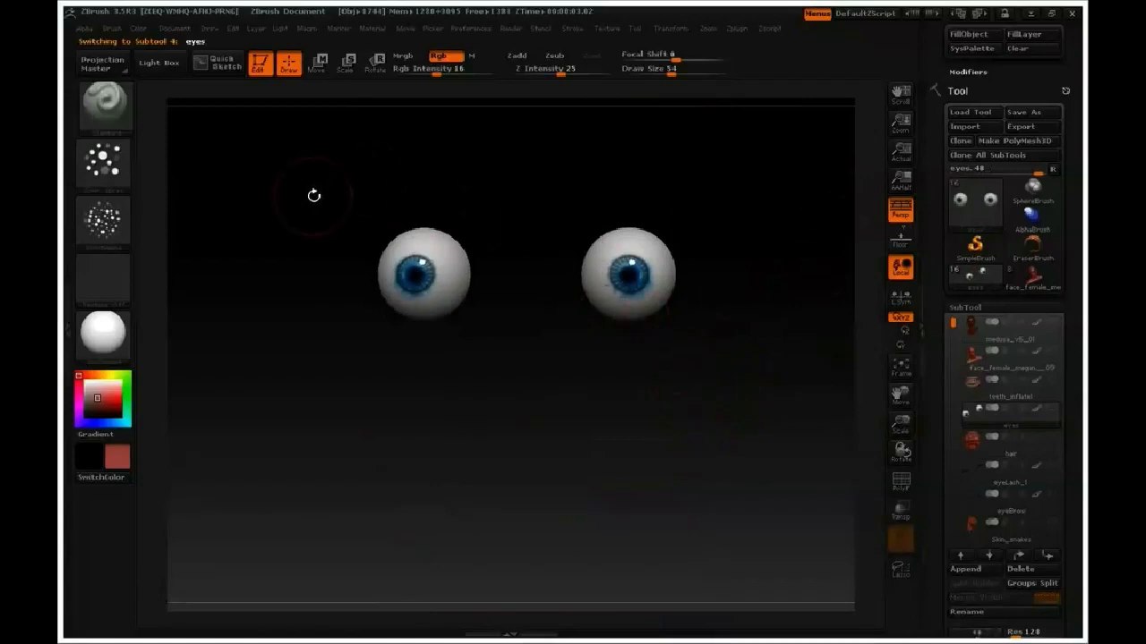
# Pick a pale greyish pink, raise the Rgb Intensity to 100, and fill both eyeballs with the colour
pyautogui.click(138, 28)
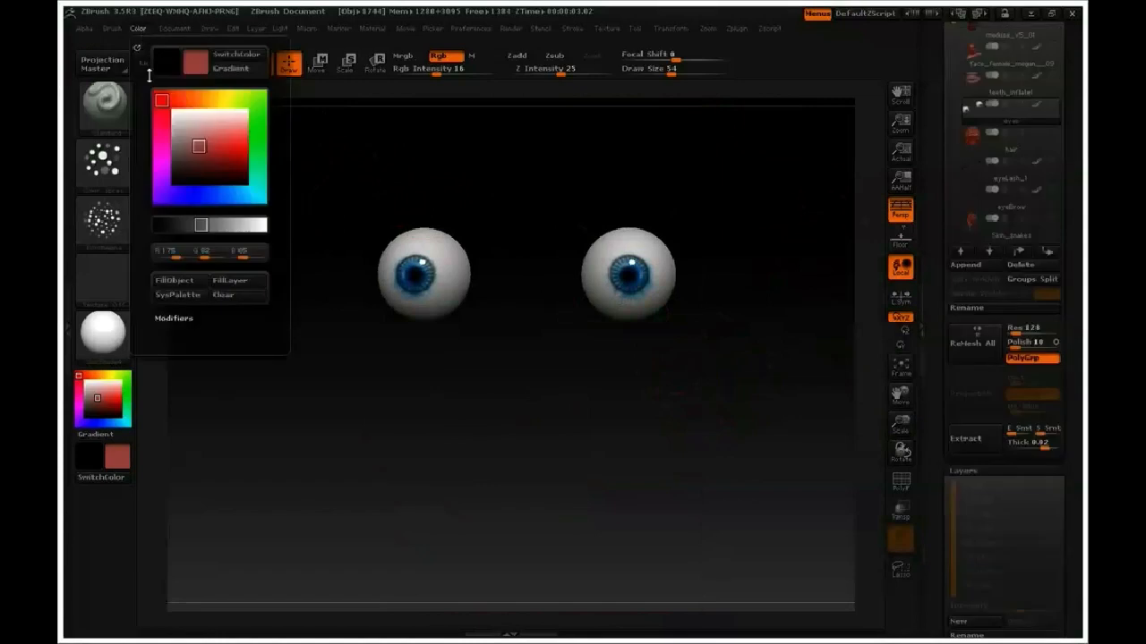
pyautogui.click(187, 123)
pyautogui.click(187, 125)
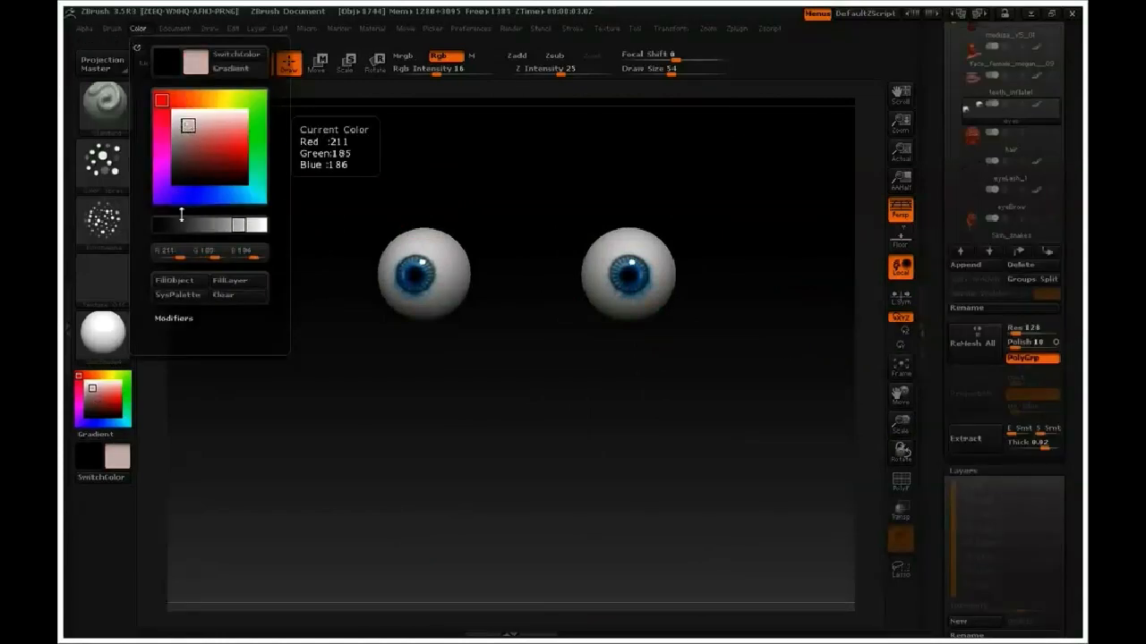
pyautogui.click(185, 286)
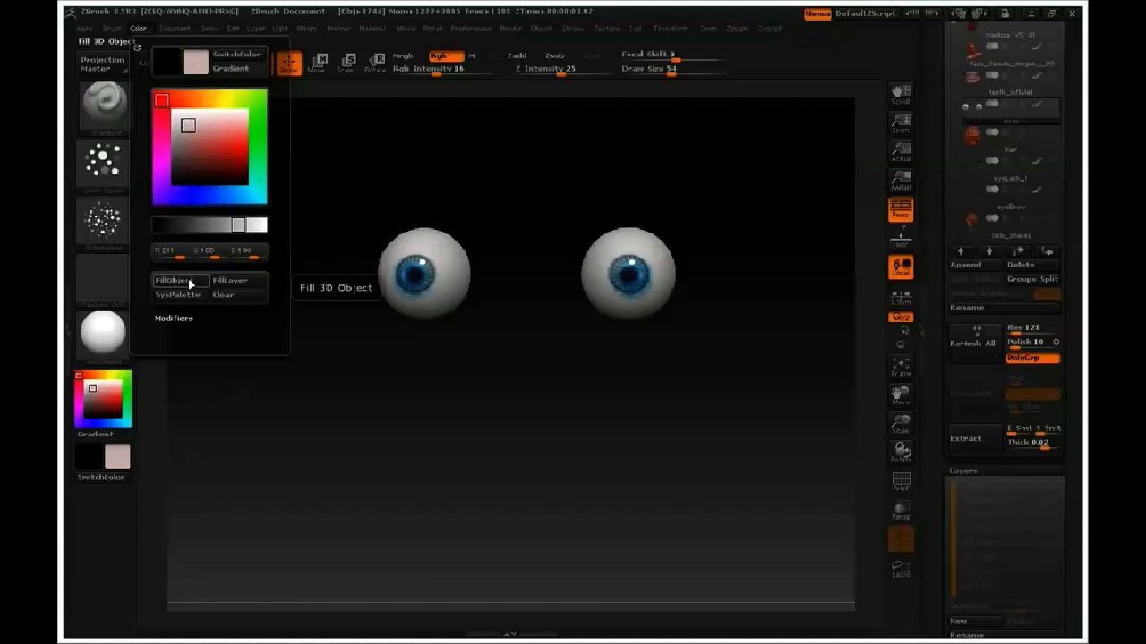
pyautogui.moveTo(467, 70); pyautogui.dragTo(503, 69)
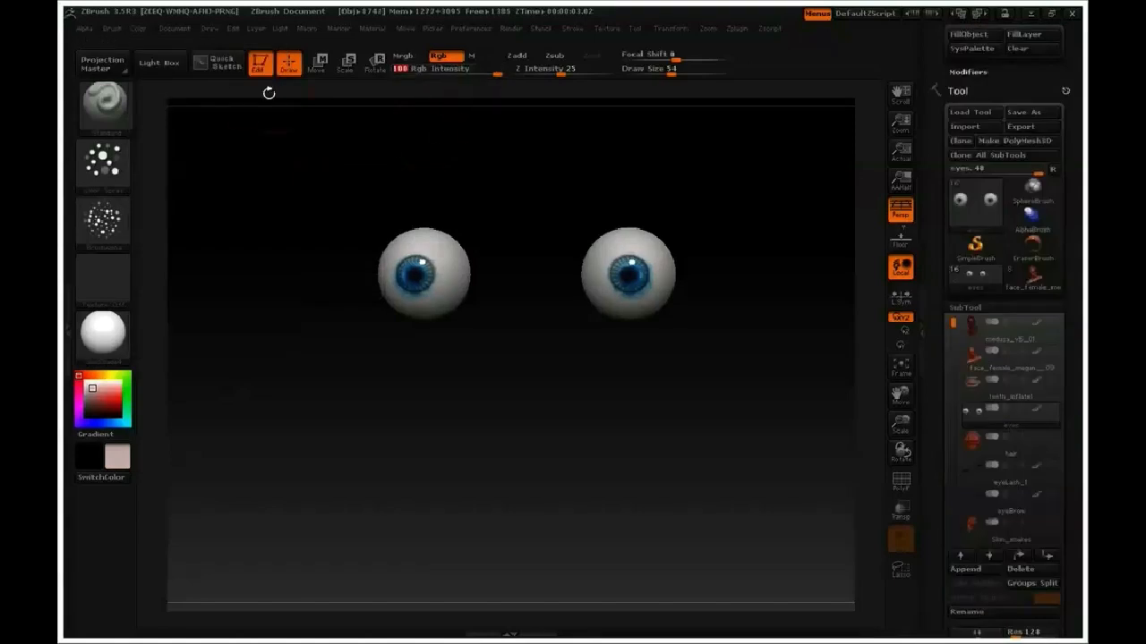
pyautogui.click(138, 28)
pyautogui.click(172, 280)
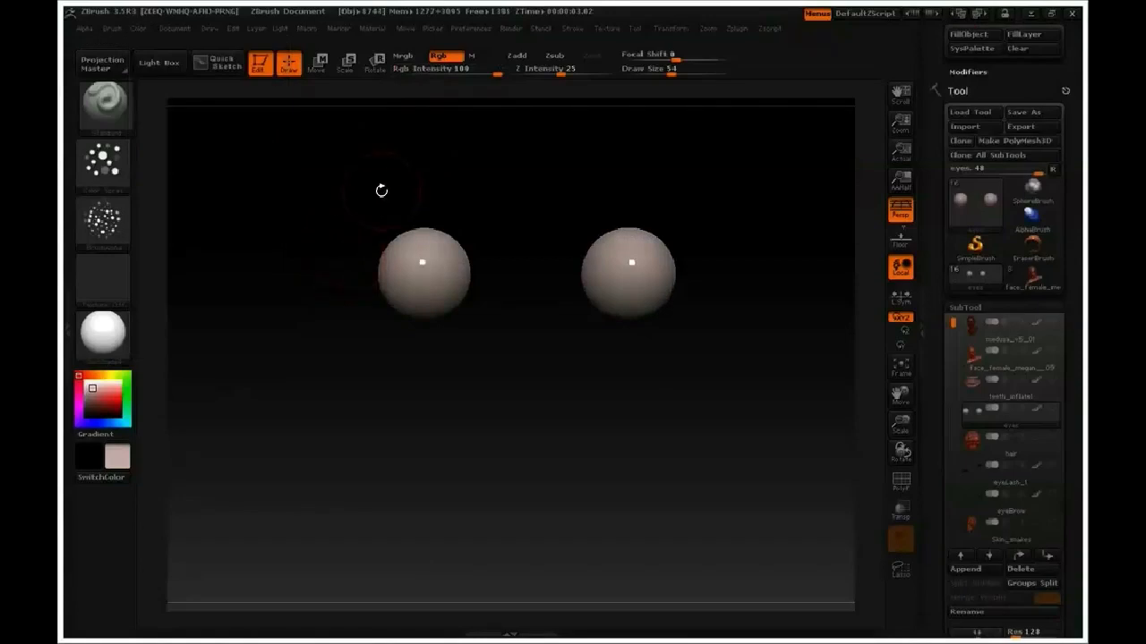
# Switch to the DragRect stroke with Alpha 08 and choose a dark blue paint colour
pyautogui.click(114, 161)
pyautogui.click(228, 181)
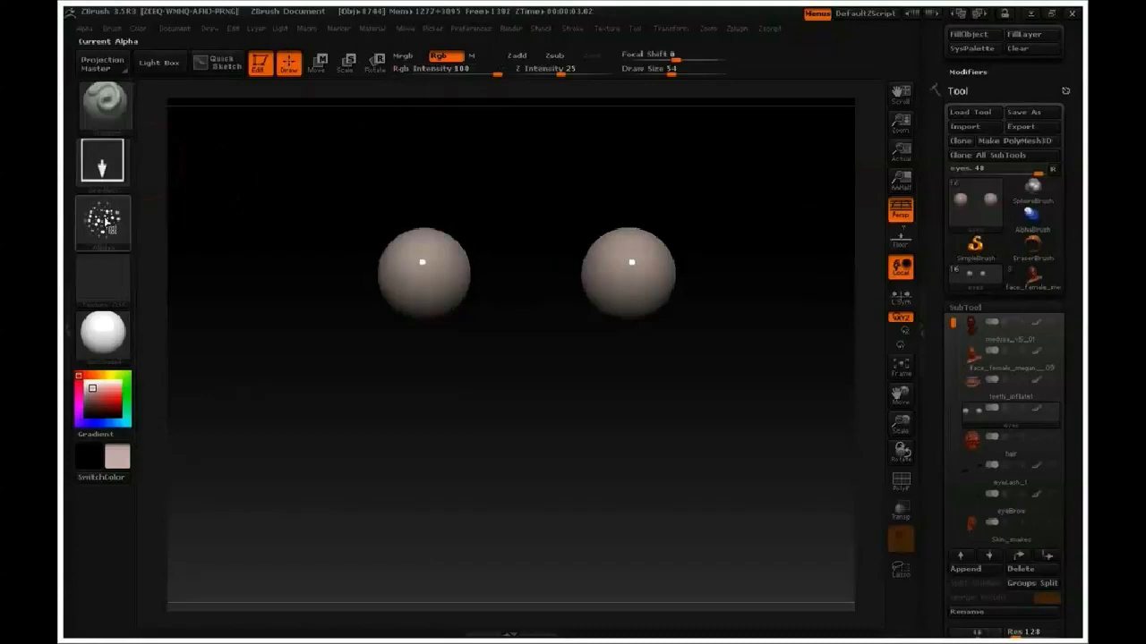
pyautogui.click(107, 222)
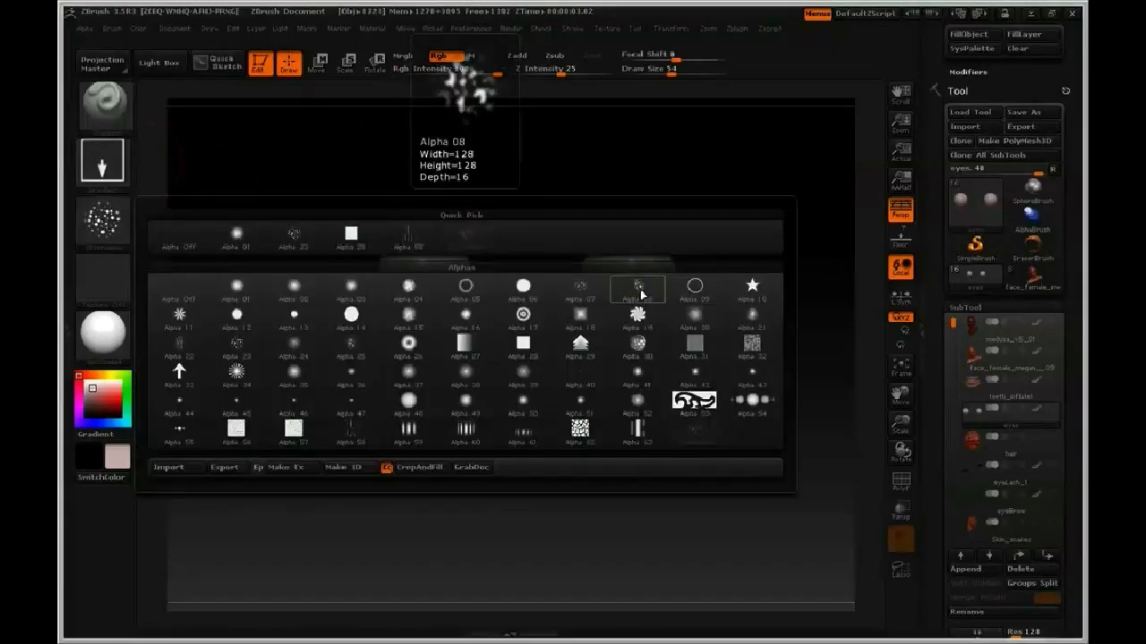
pyautogui.click(640, 301)
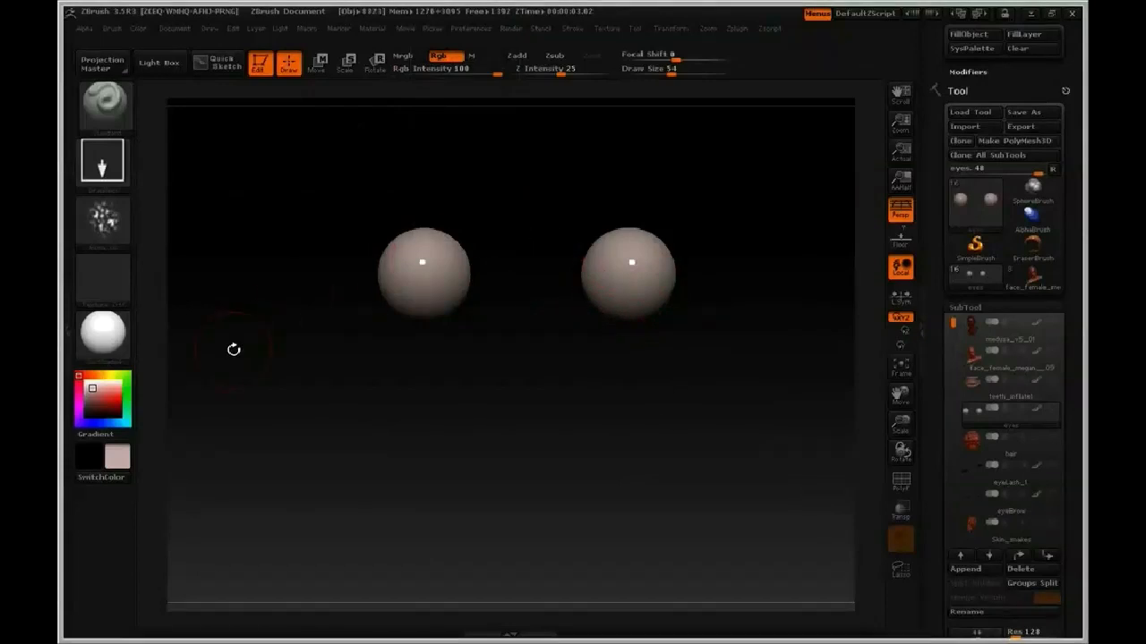
pyautogui.click(98, 422)
pyautogui.moveTo(97, 405); pyautogui.dragTo(108, 404)
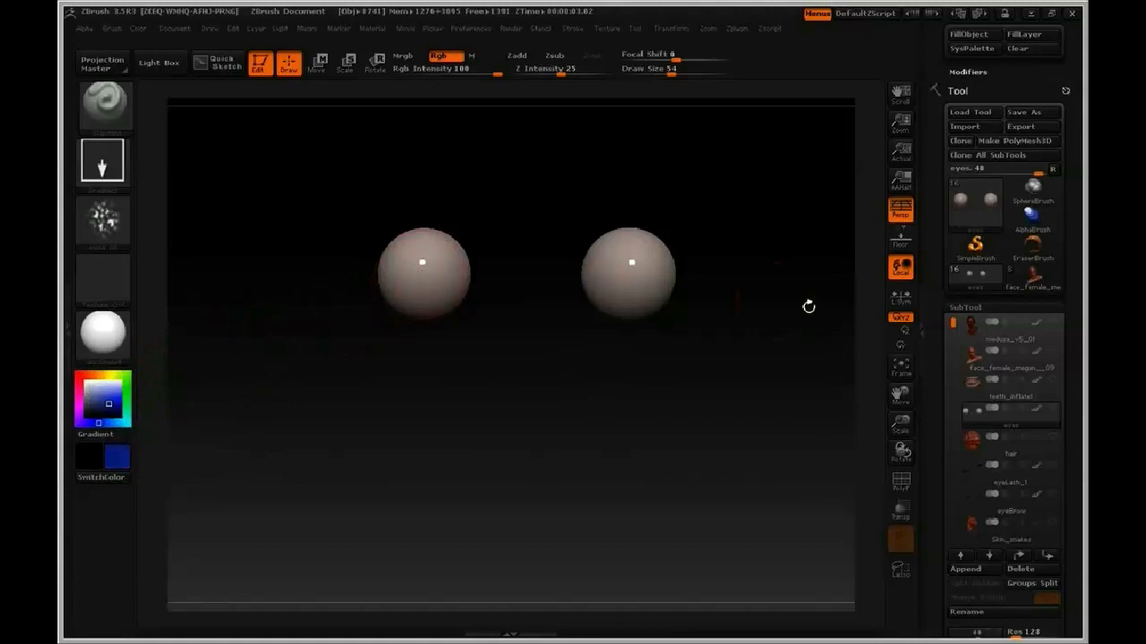
# Show the head subtool again and stamp speckled blue irises on both eyes, undoing and redoing the first off-centre stamp
pyautogui.click(1053, 322)
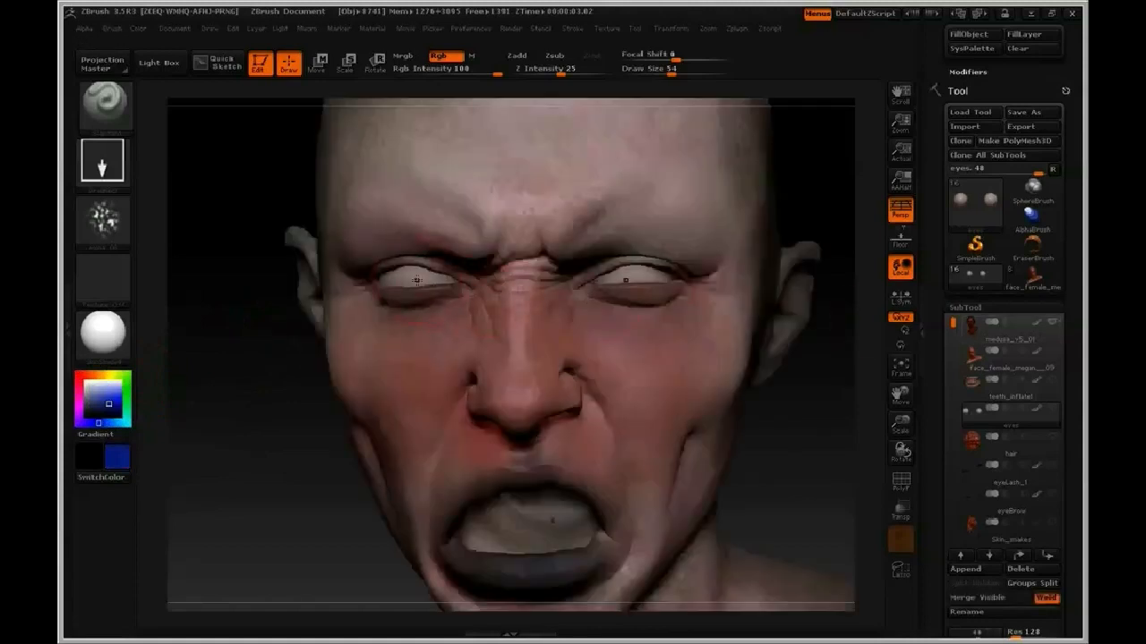
pyautogui.moveTo(422, 279); pyautogui.dragTo(421, 278)
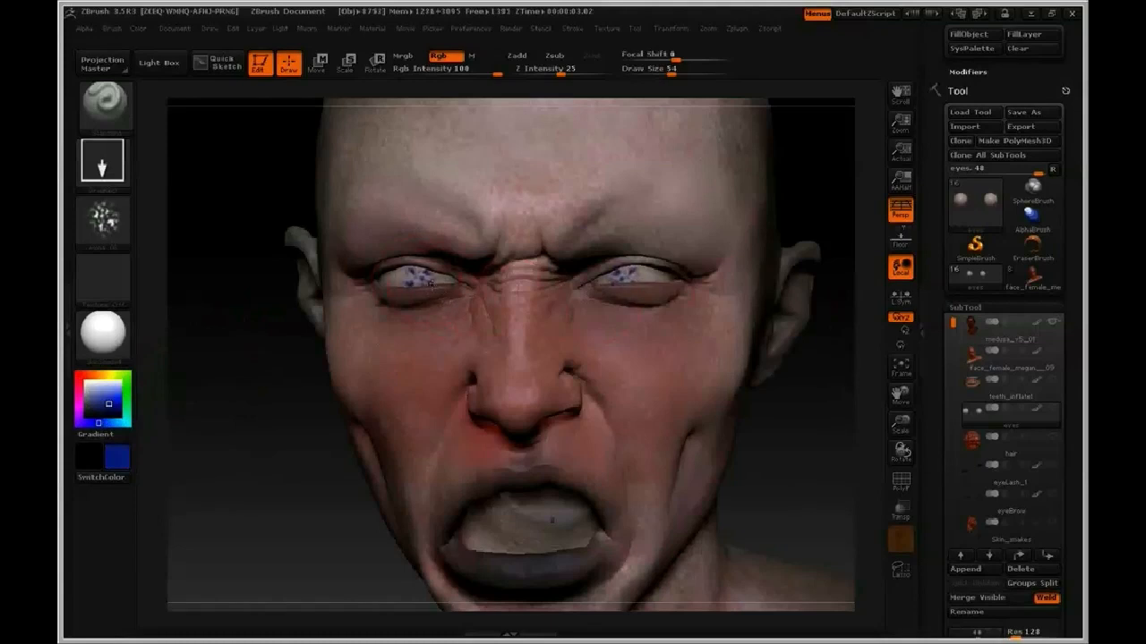
pyautogui.moveTo(836, 273); pyautogui.dragTo(837, 246)
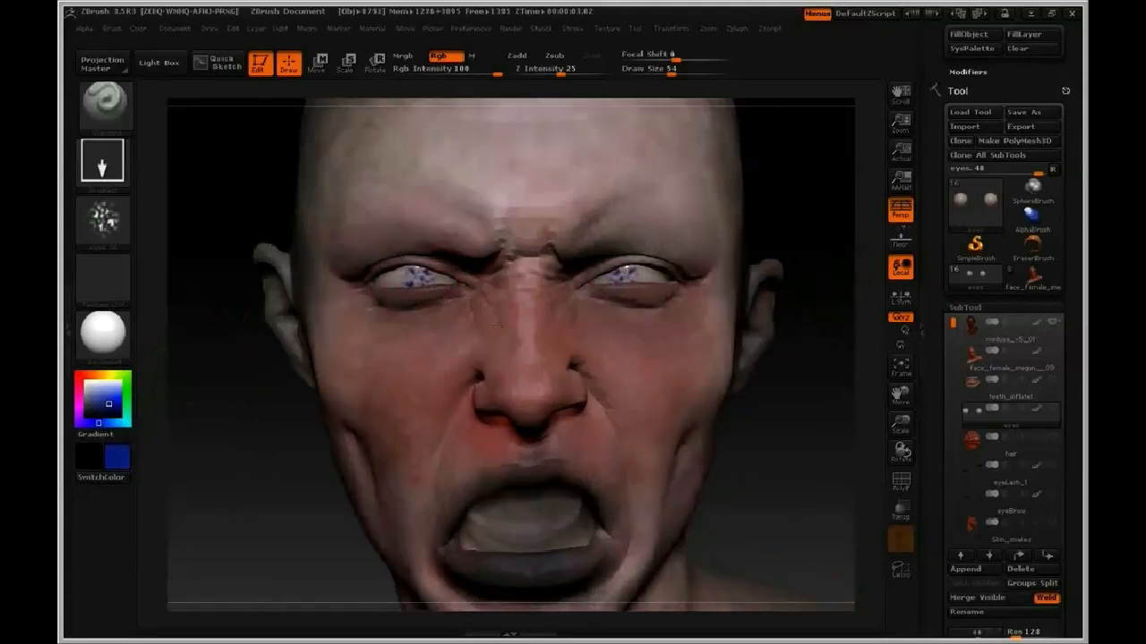
pyautogui.hotkey('ctrl', 'z')
pyautogui.moveTo(417, 275); pyautogui.dragTo(429, 278)
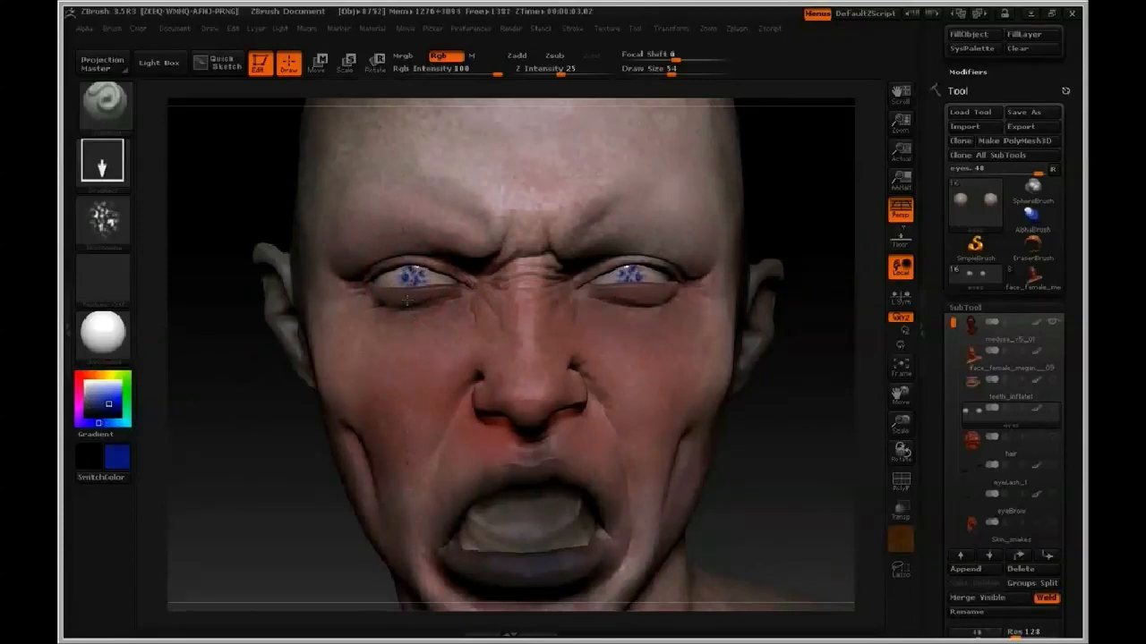
# Switch to Alpha 15 and stamp denser blue over both irises
pyautogui.click(103, 221)
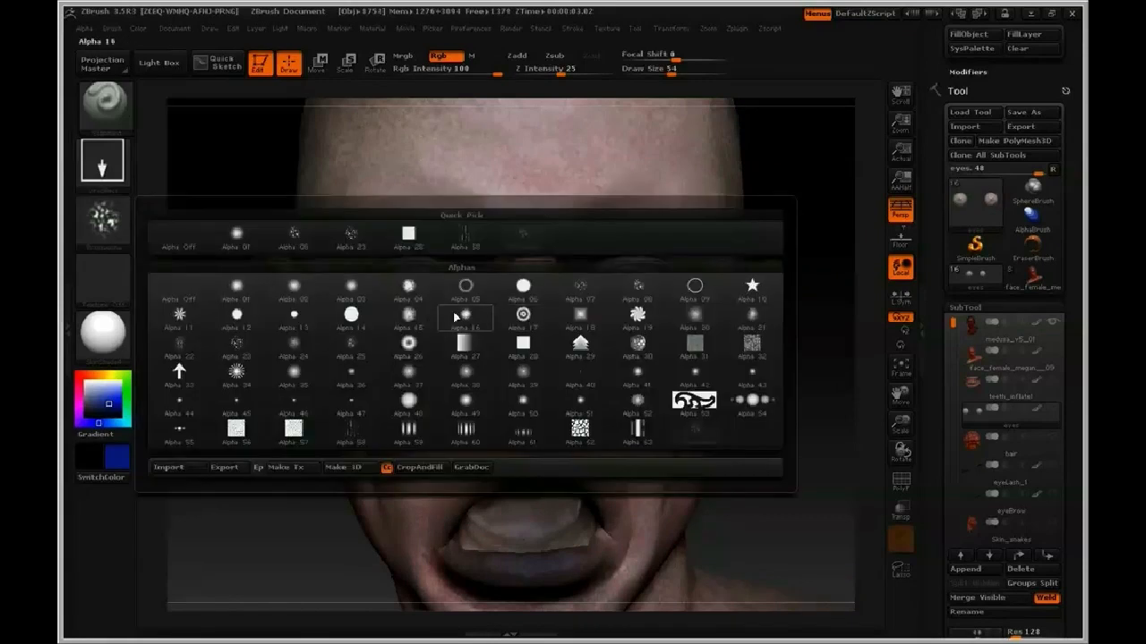
pyautogui.click(408, 314)
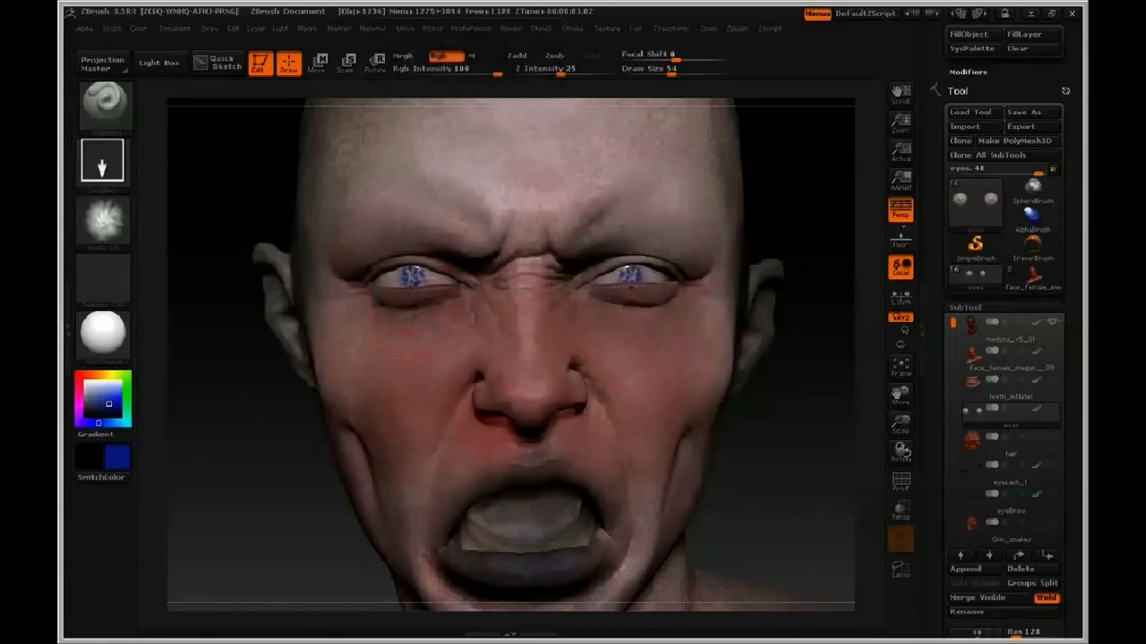
pyautogui.click(411, 278)
pyautogui.moveTo(433, 296); pyautogui.dragTo(440, 303)
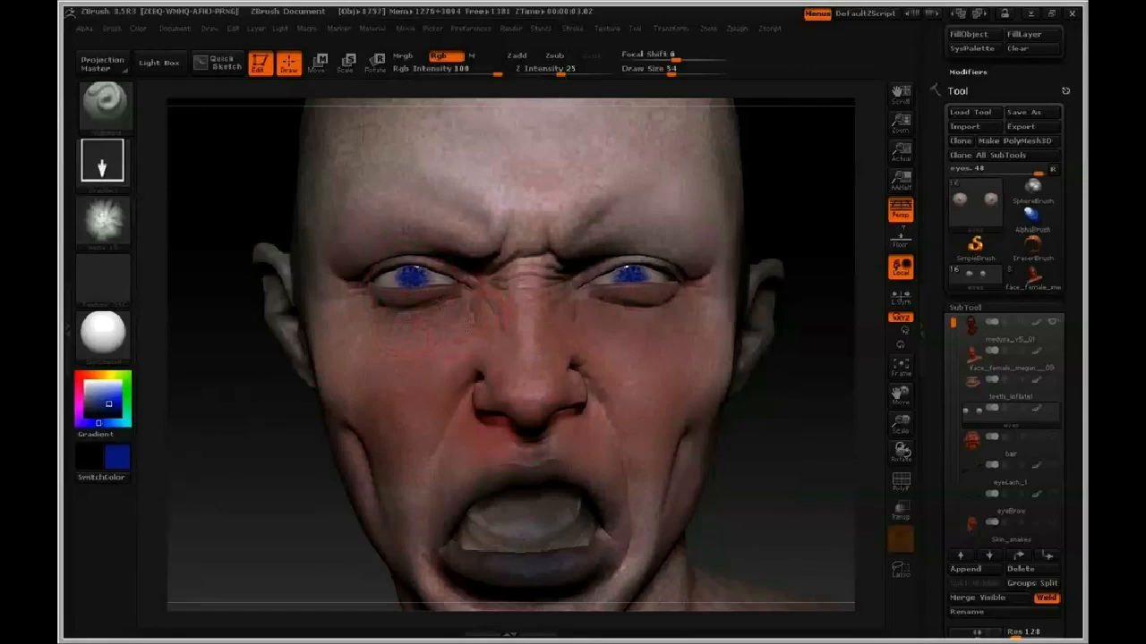
# Darken the blue in stages and stamp the darker tones into the centres of the irises
pyautogui.click(110, 411)
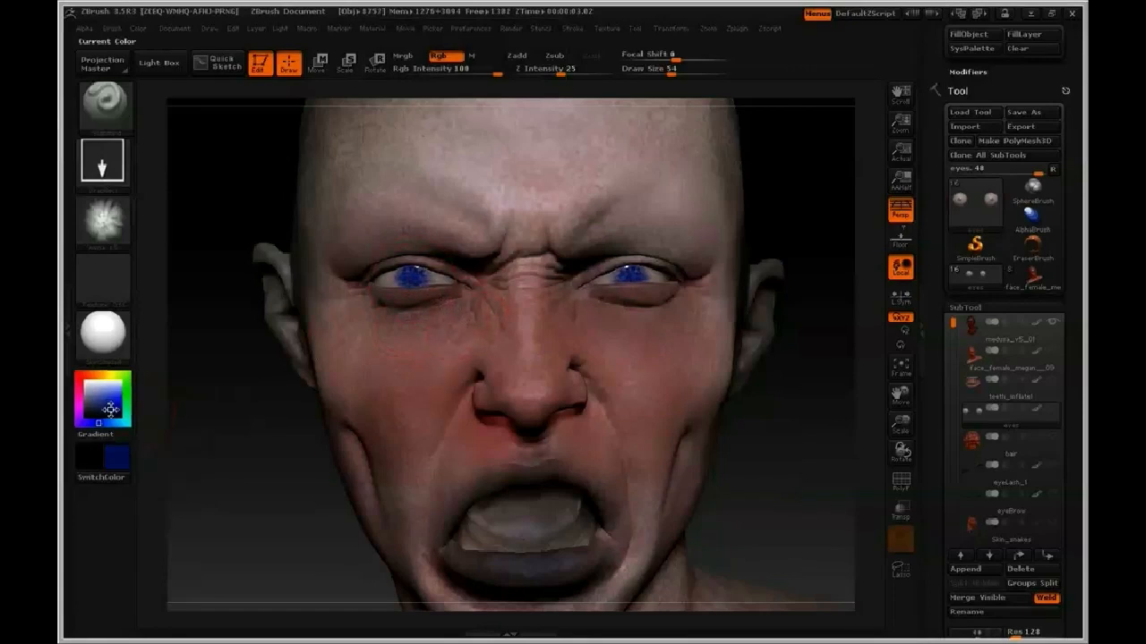
pyautogui.moveTo(412, 277); pyautogui.dragTo(438, 302)
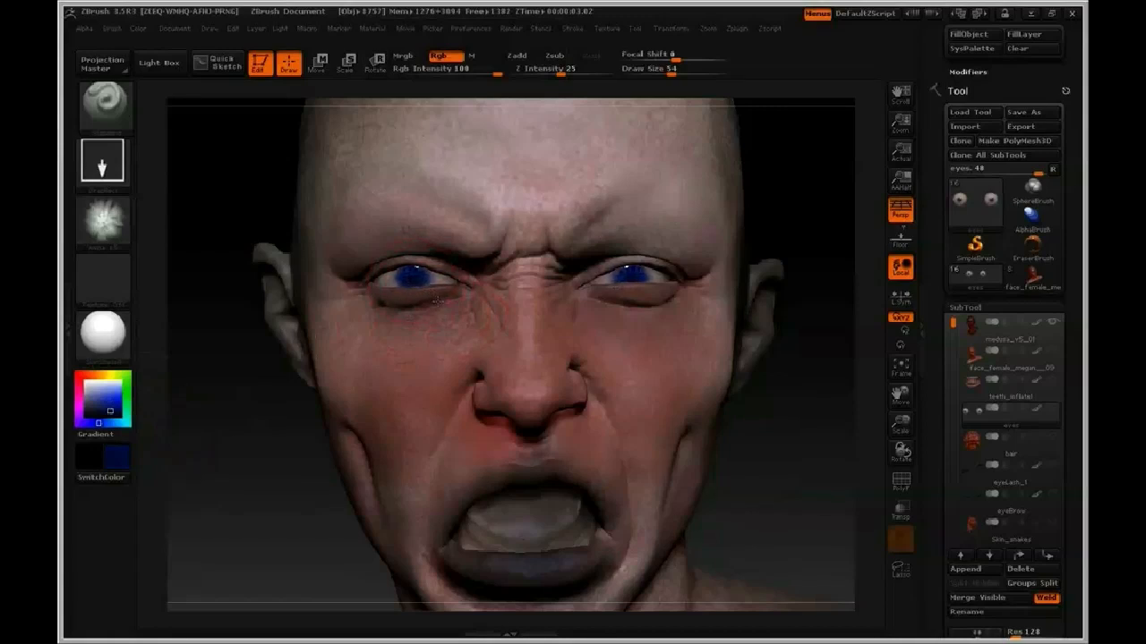
pyautogui.click(111, 413)
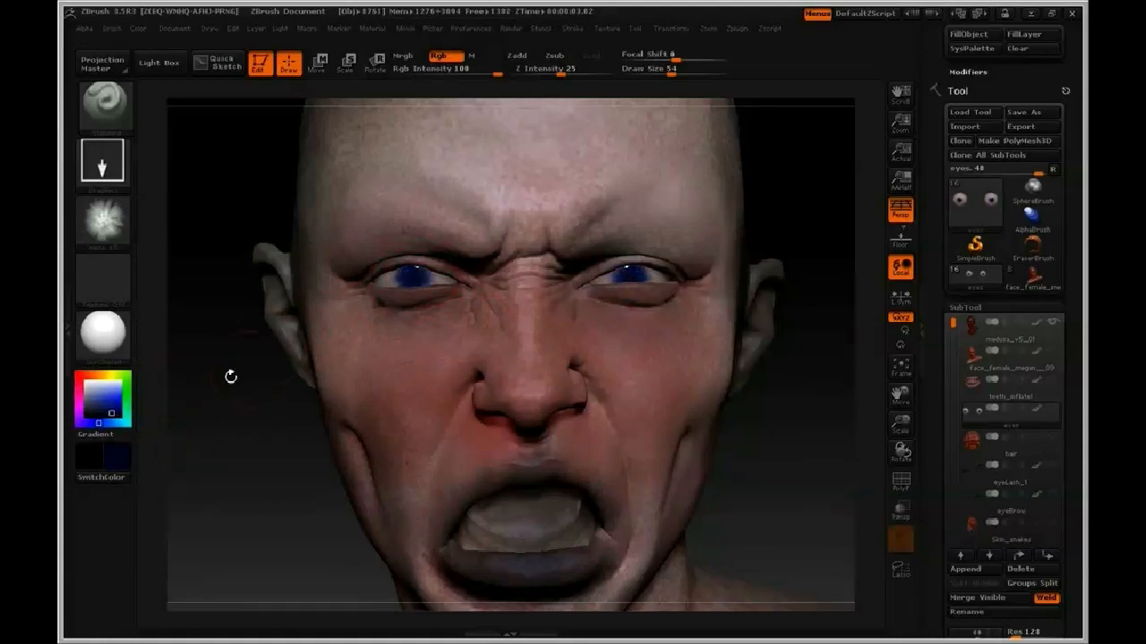
# Darken the paint colour to near black, switch to the ring-shaped Alpha 09, and stamp dark outlines around the irises
pyautogui.click(114, 415)
pyautogui.click(104, 222)
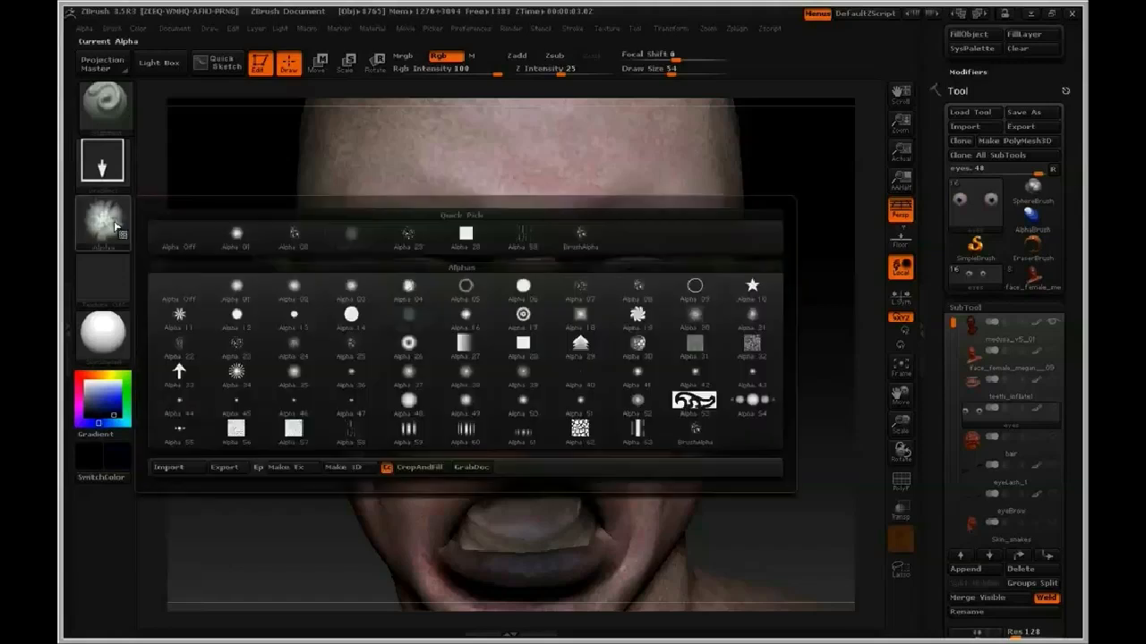
pyautogui.click(696, 291)
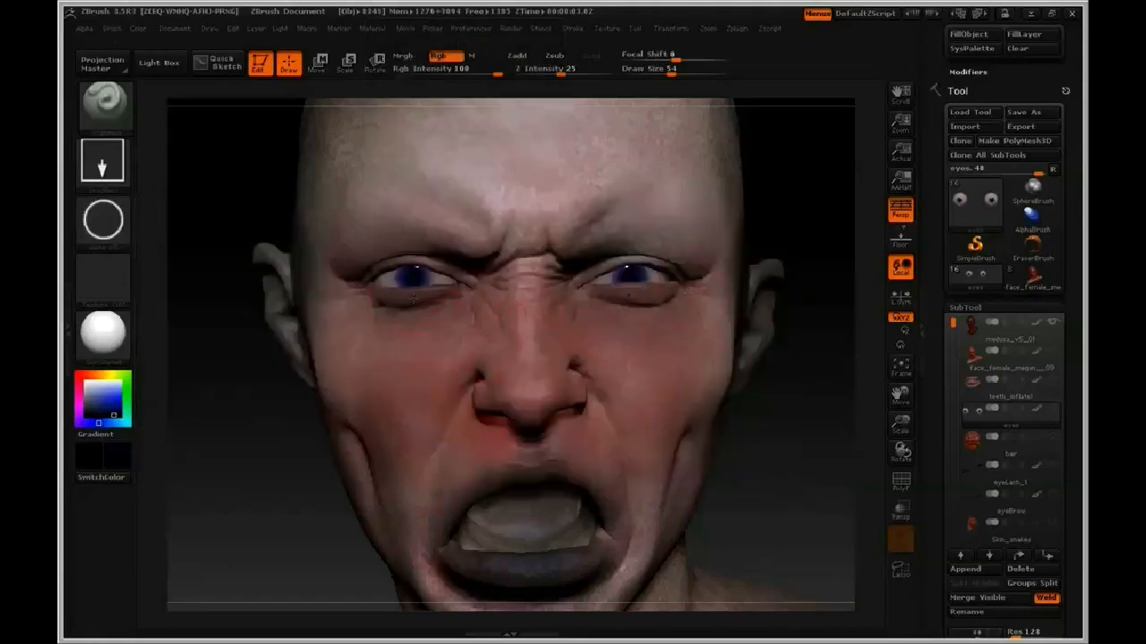
# Switch to the radial ring Alpha 05, shift the paint colour from green to yellow, and try dark and bright yellow stamps on the irises
pyautogui.click(127, 396)
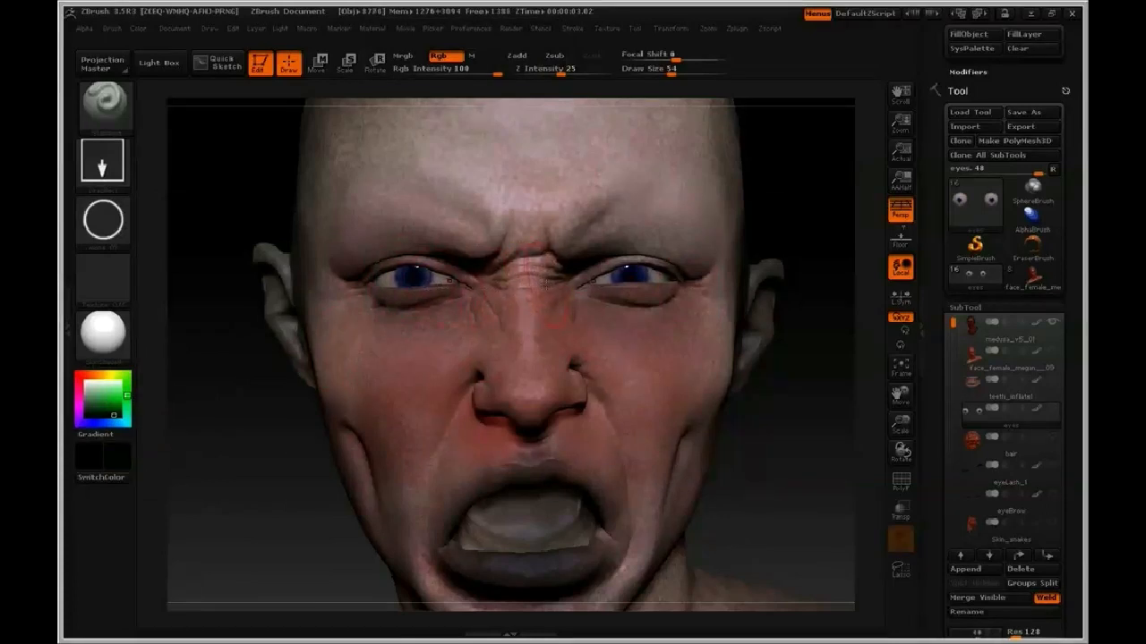
pyautogui.click(102, 219)
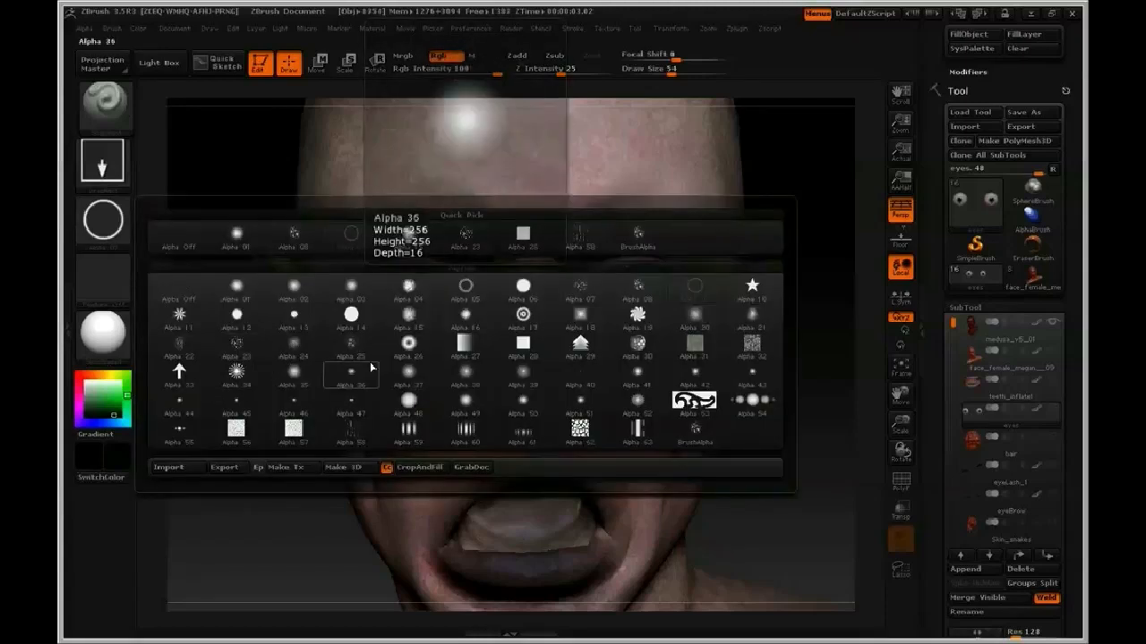
pyautogui.click(465, 288)
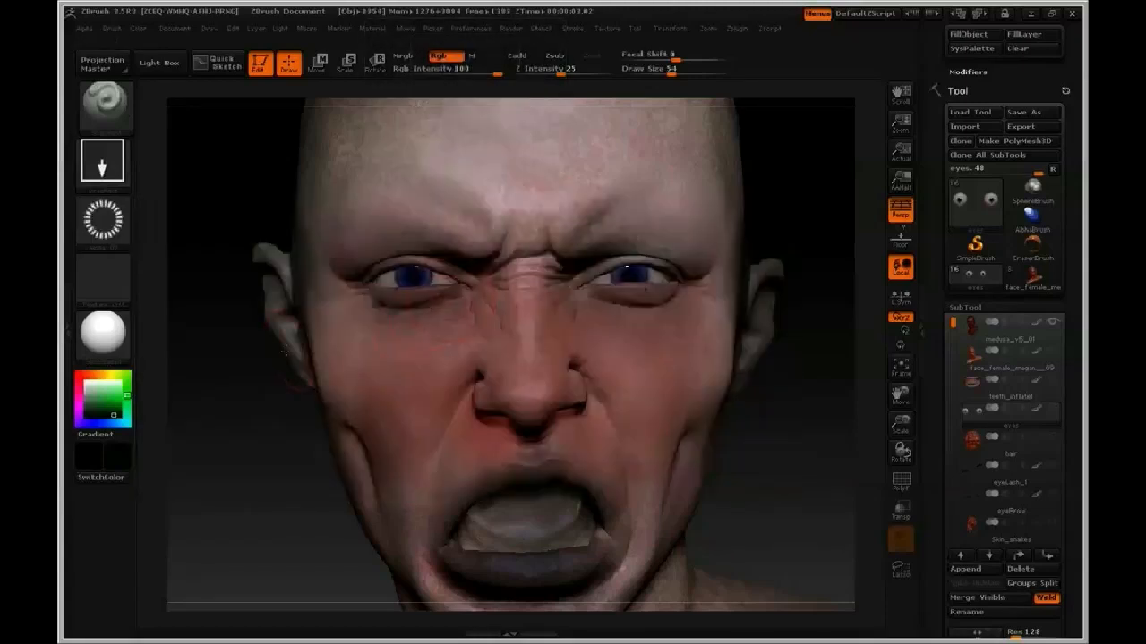
pyautogui.click(115, 377)
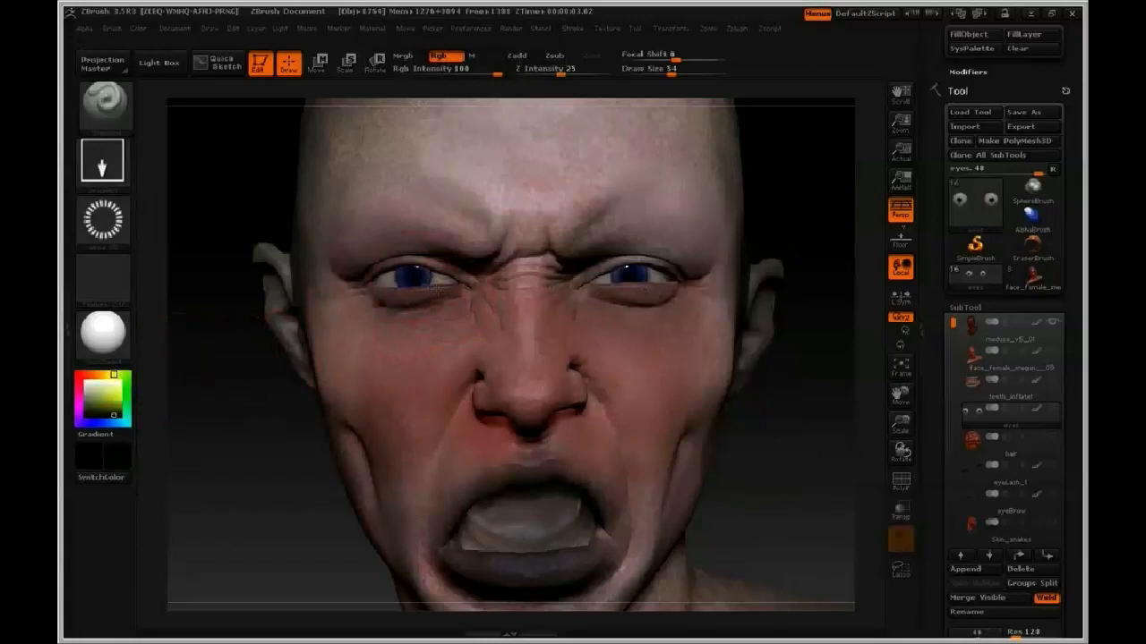
pyautogui.moveTo(114, 416); pyautogui.dragTo(112, 413)
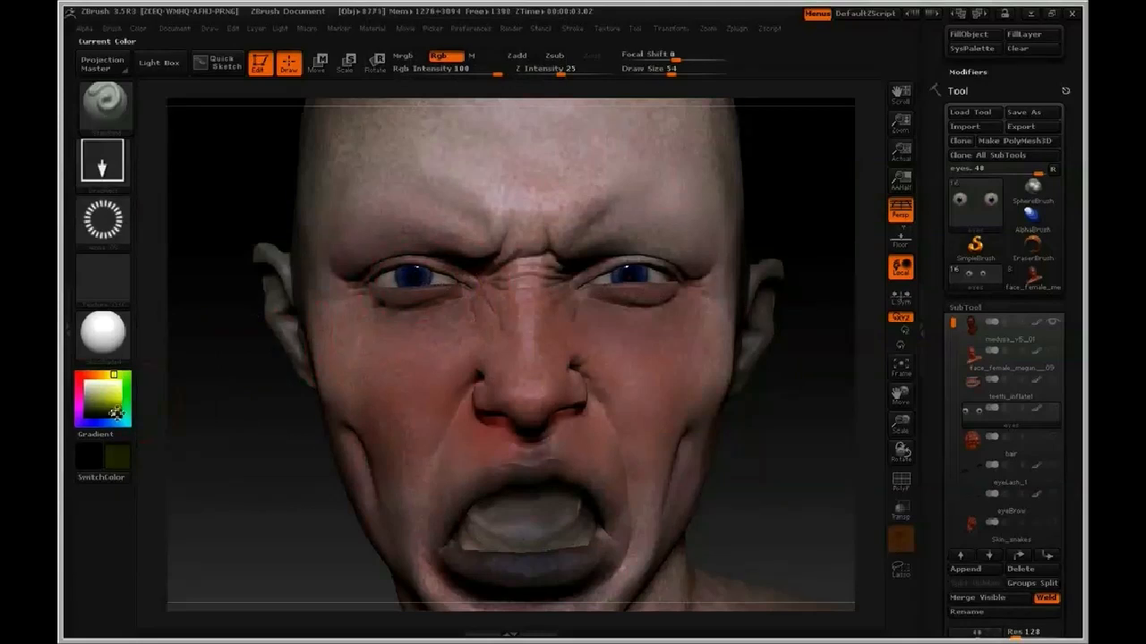
pyautogui.moveTo(105, 410); pyautogui.dragTo(115, 394)
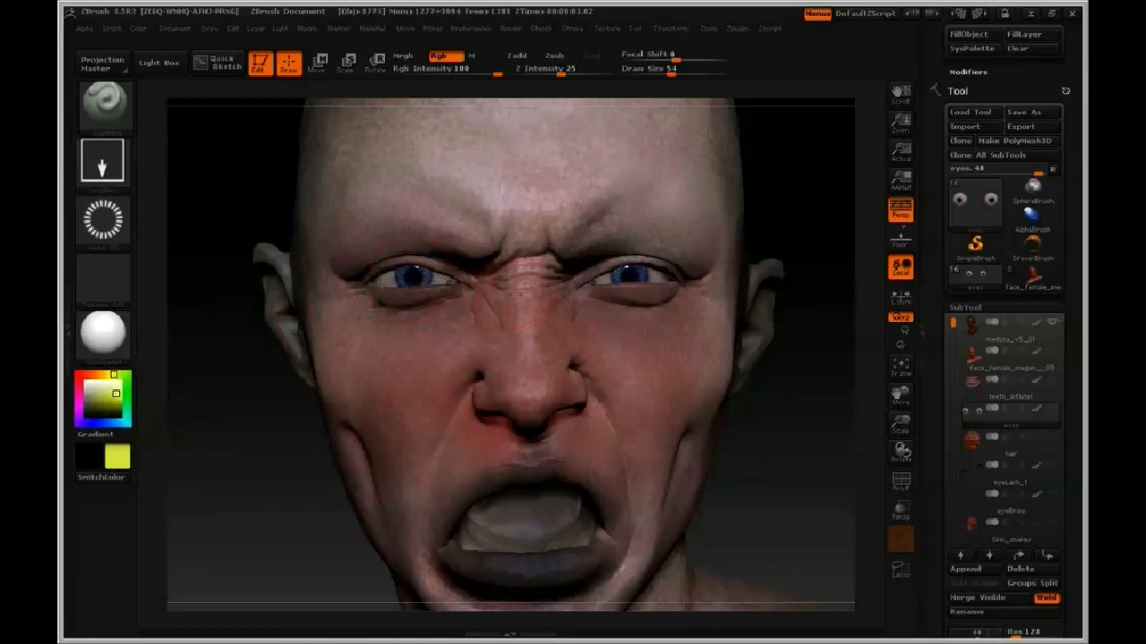
# Change the paint colour to a medium-dark teal and stamp the radial ring over both irises
pyautogui.click(101, 408)
pyautogui.click(127, 422)
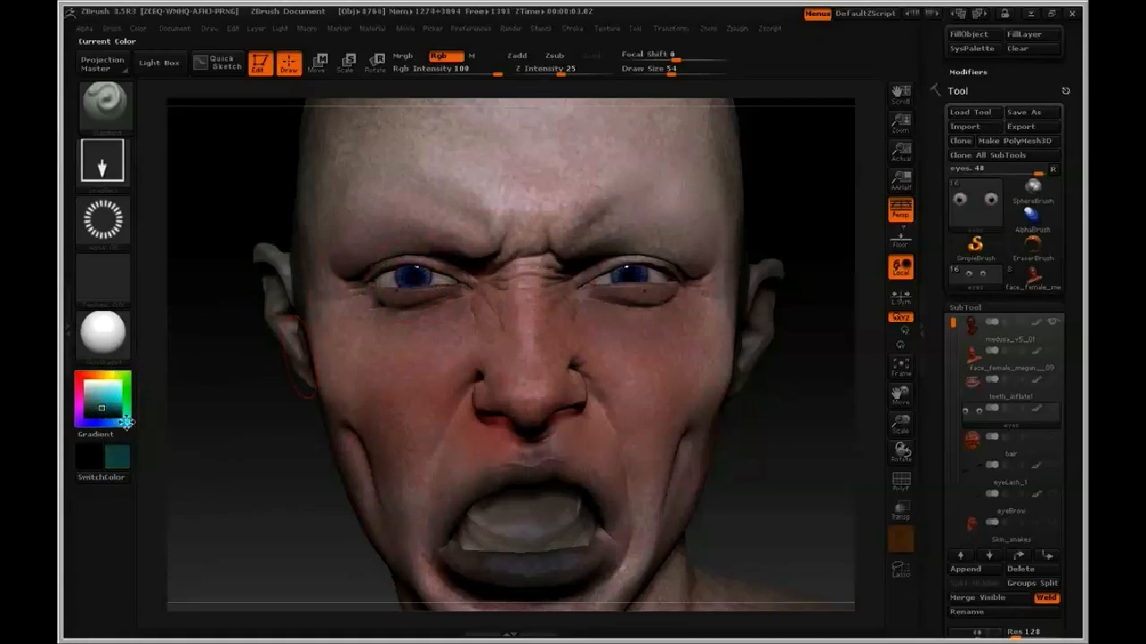
pyautogui.click(114, 407)
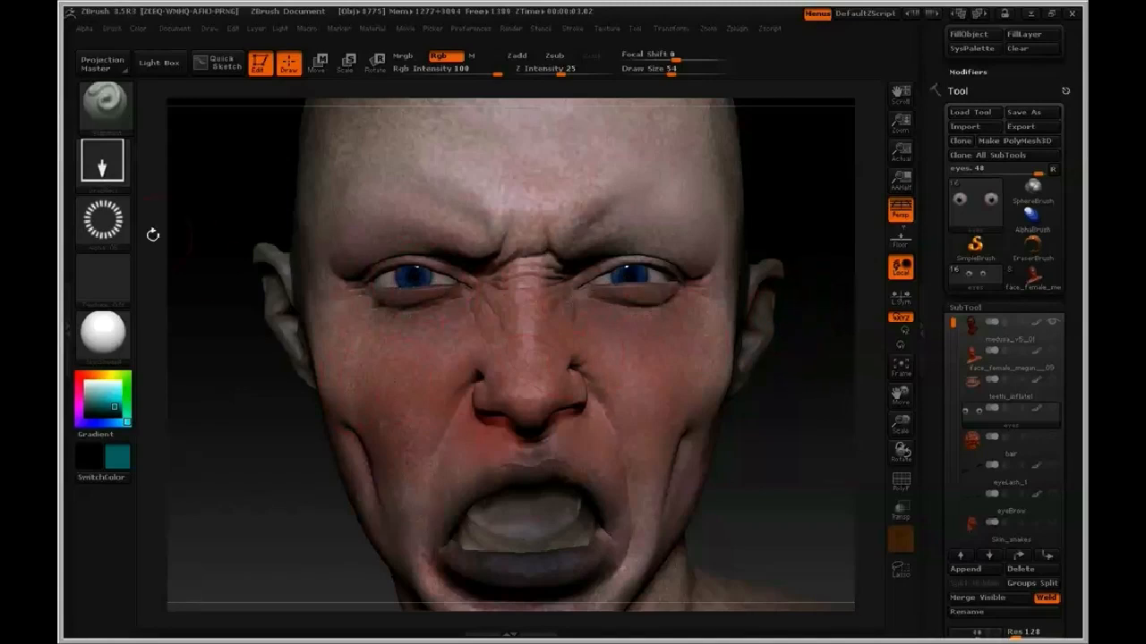
# Switch to the vein-patterned Alpha 22, choose dark red, and stamp fine veins onto the whites of both eyes
pyautogui.click(103, 231)
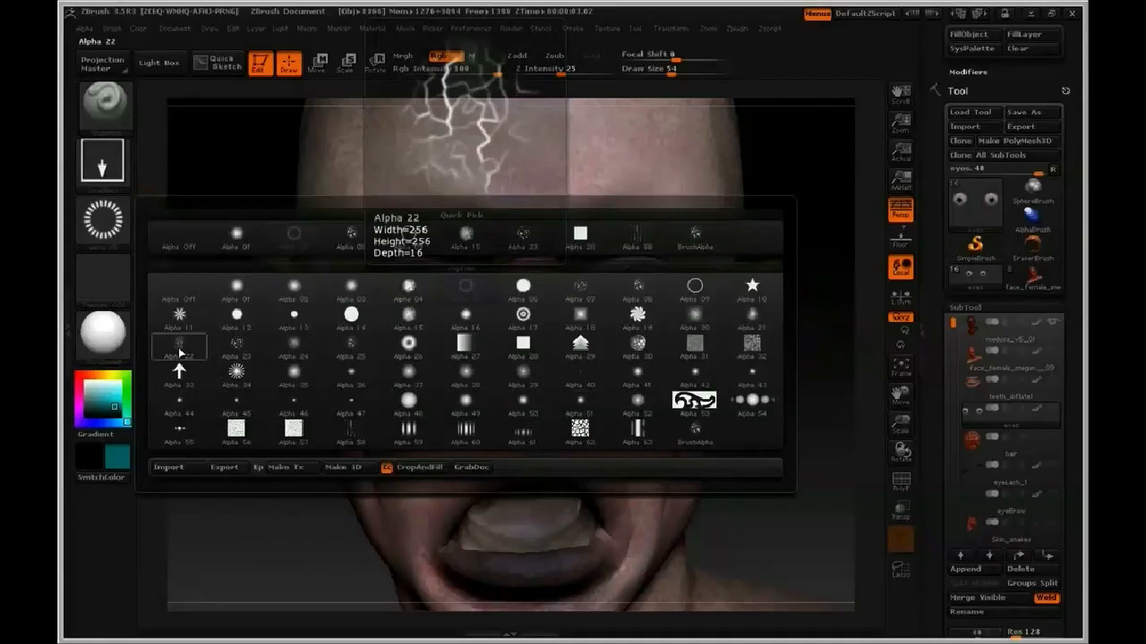
pyautogui.click(181, 350)
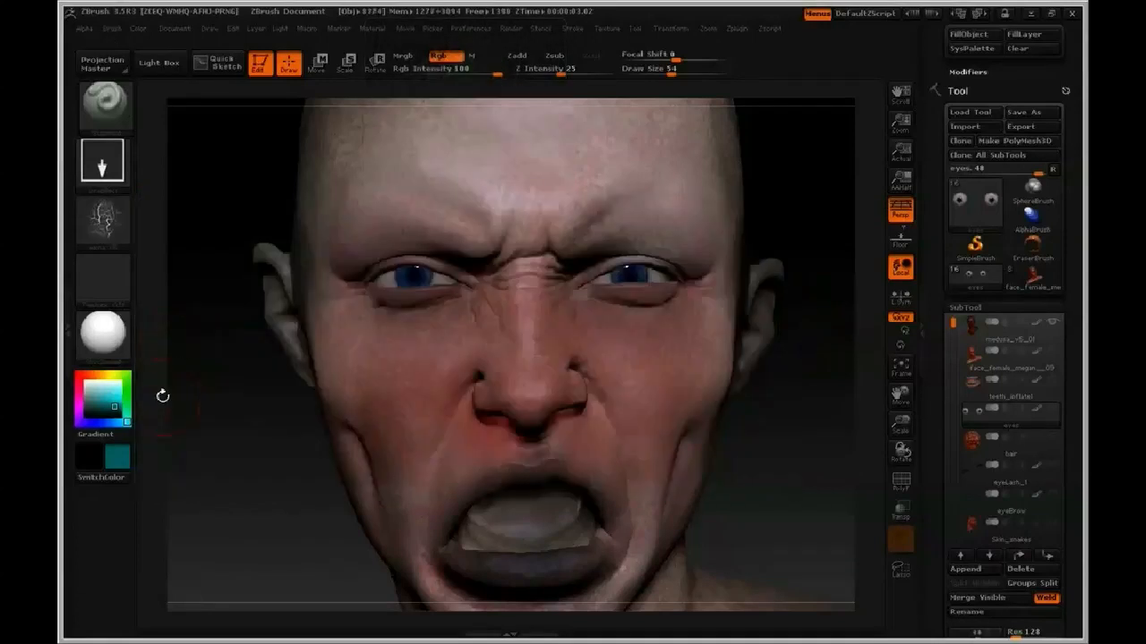
pyautogui.click(80, 375)
pyautogui.moveTo(115, 406); pyautogui.dragTo(111, 409)
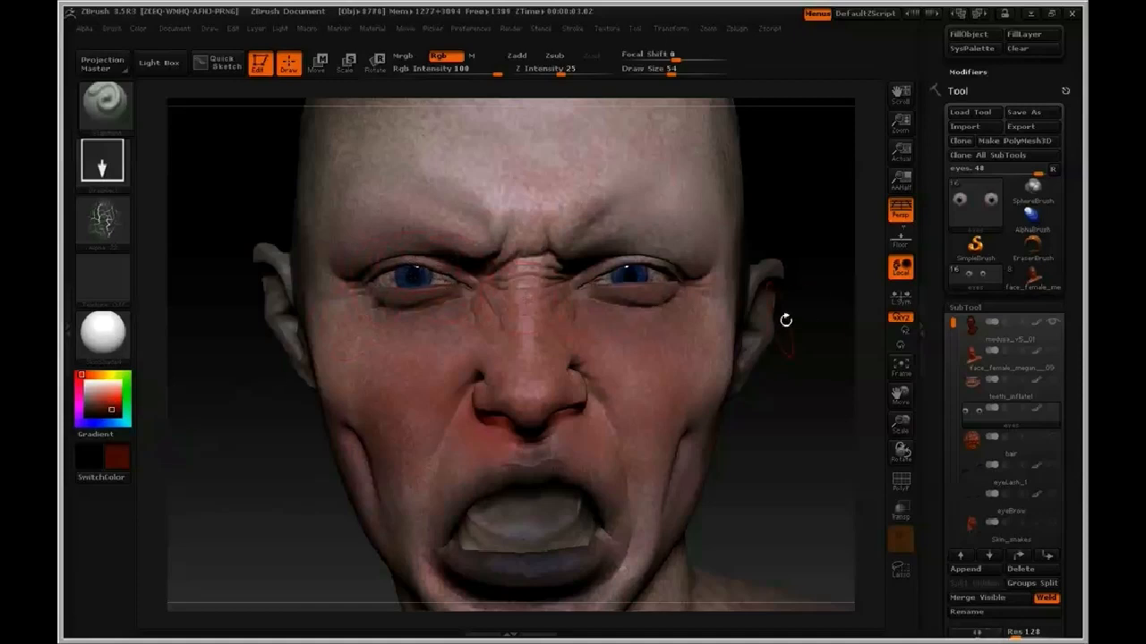
pyautogui.moveTo(783, 309); pyautogui.dragTo(720, 311)
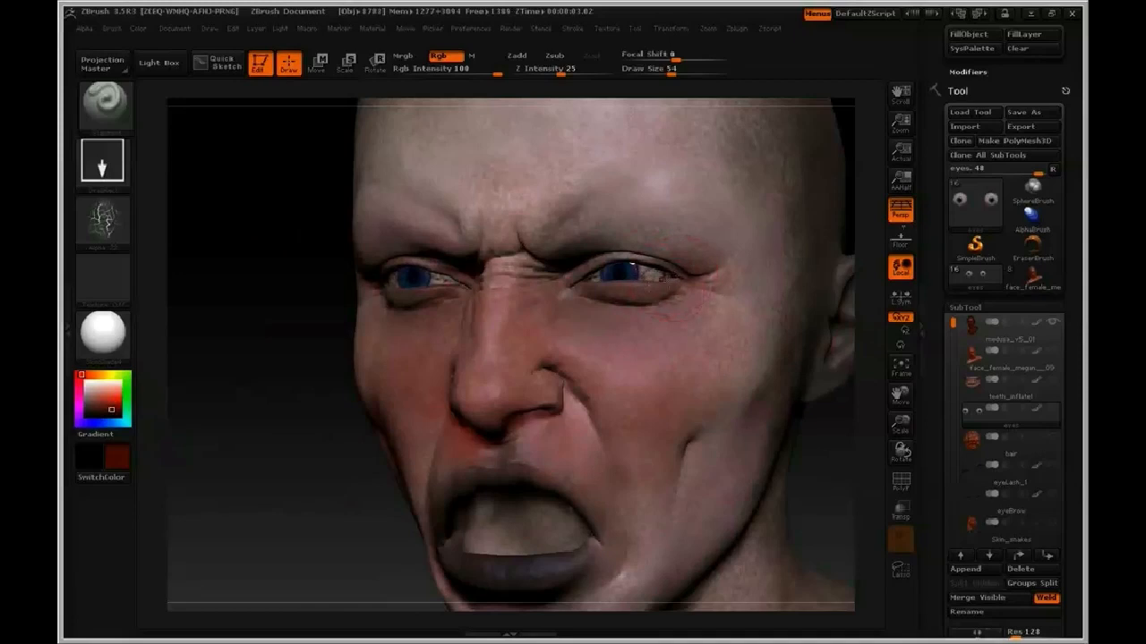
pyautogui.moveTo(330, 380); pyautogui.dragTo(408, 382)
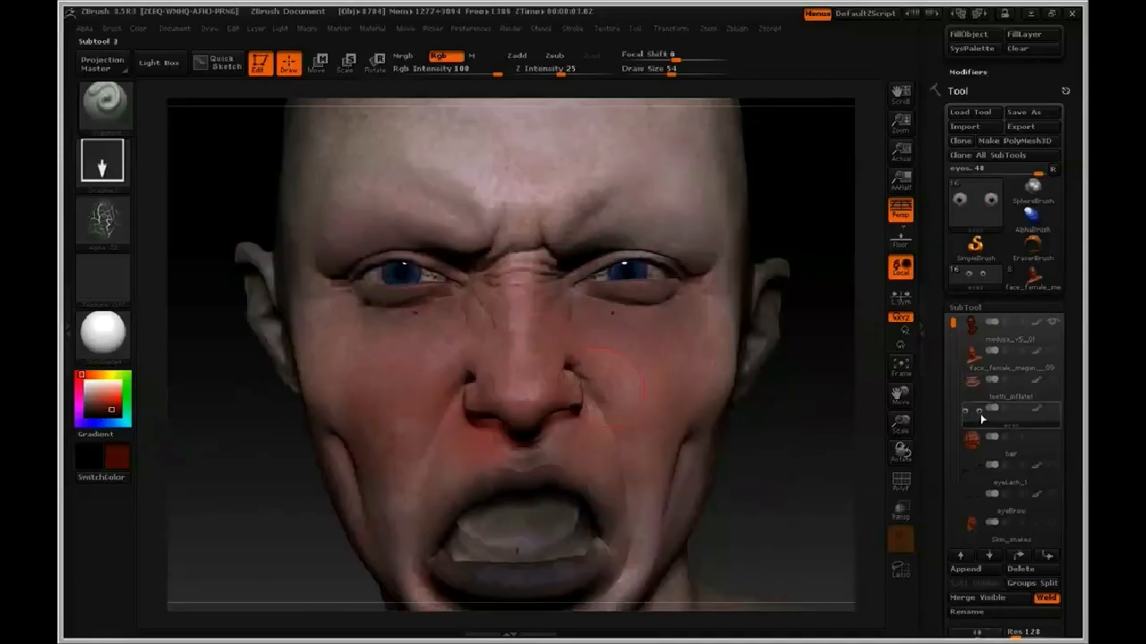
# Show all the subtools together and hide the unpainted white female face and bust subtool
pyautogui.moveTo(979, 415)
pyautogui.keyDown('alt'); pyautogui.moveTo(795, 430); pyautogui.dragTo(808, 358); pyautogui.keyUp('alt')
pyautogui.click(1049, 411)
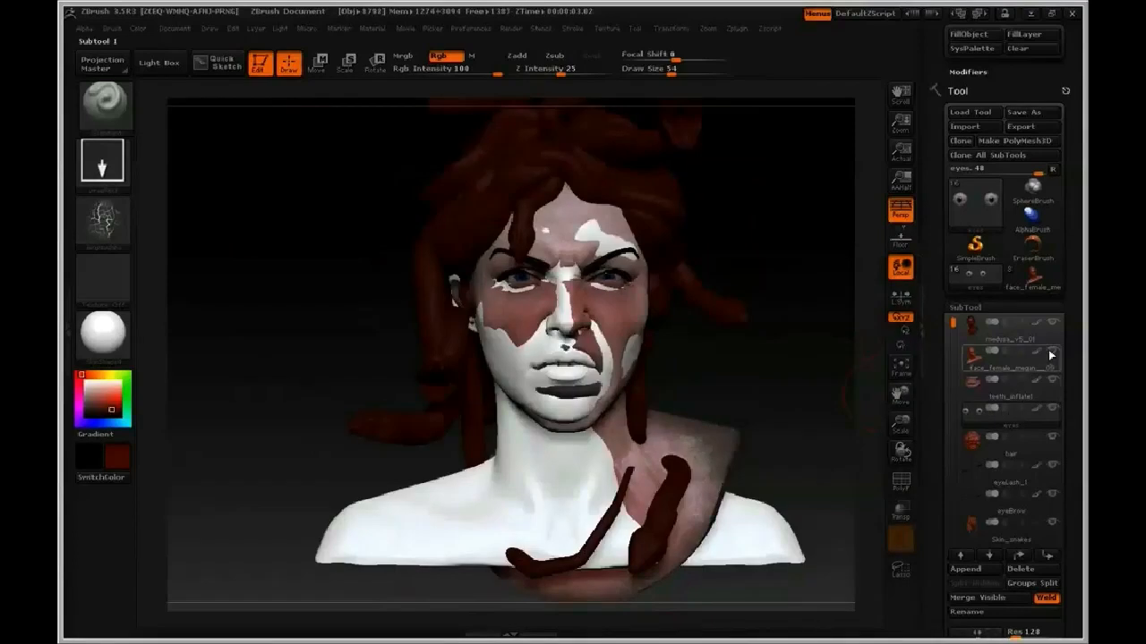
pyautogui.click(1052, 352)
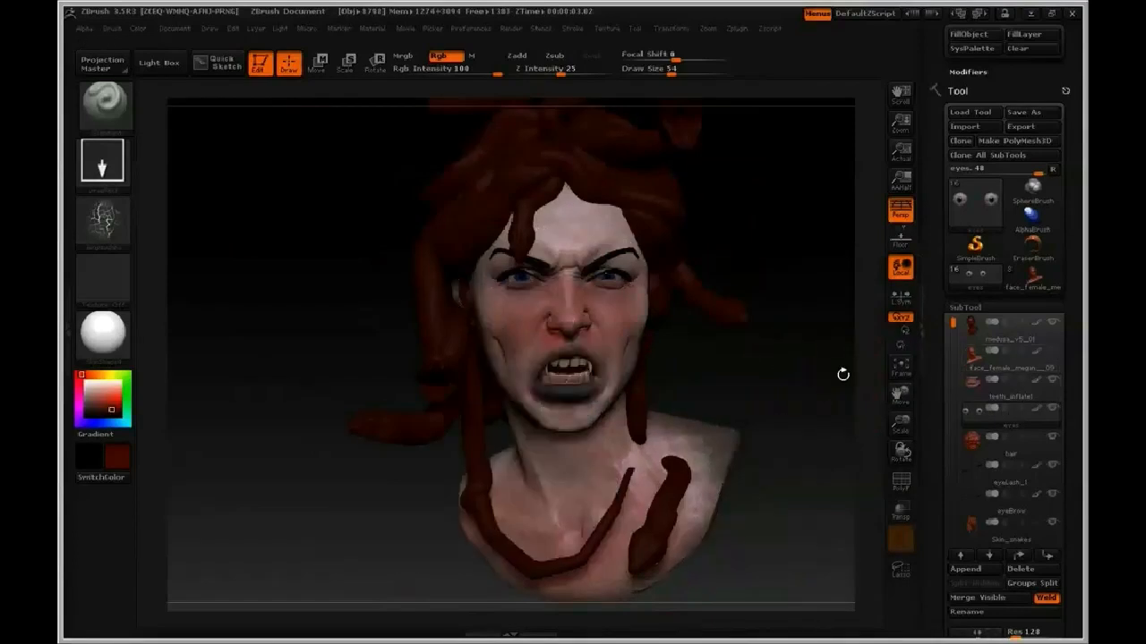
# Preview the unpainted snake hair in white and in a muted reddish grey of RGB 134, 107, 107
pyautogui.moveTo(843, 374); pyautogui.dragTo(846, 370)
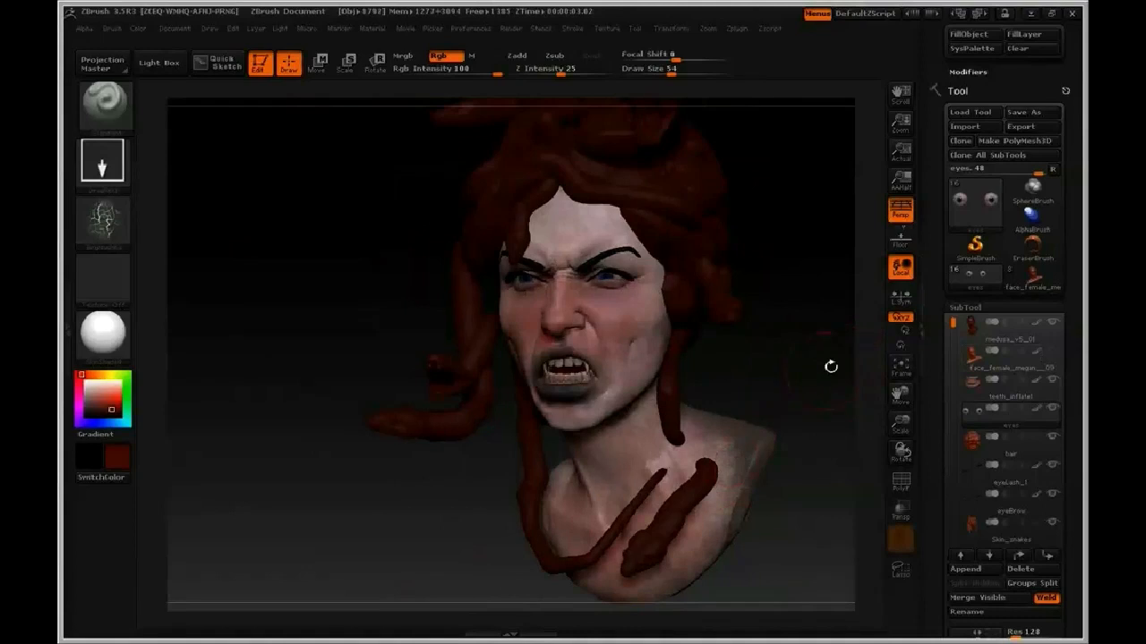
pyautogui.moveTo(105, 405); pyautogui.dragTo(80, 376)
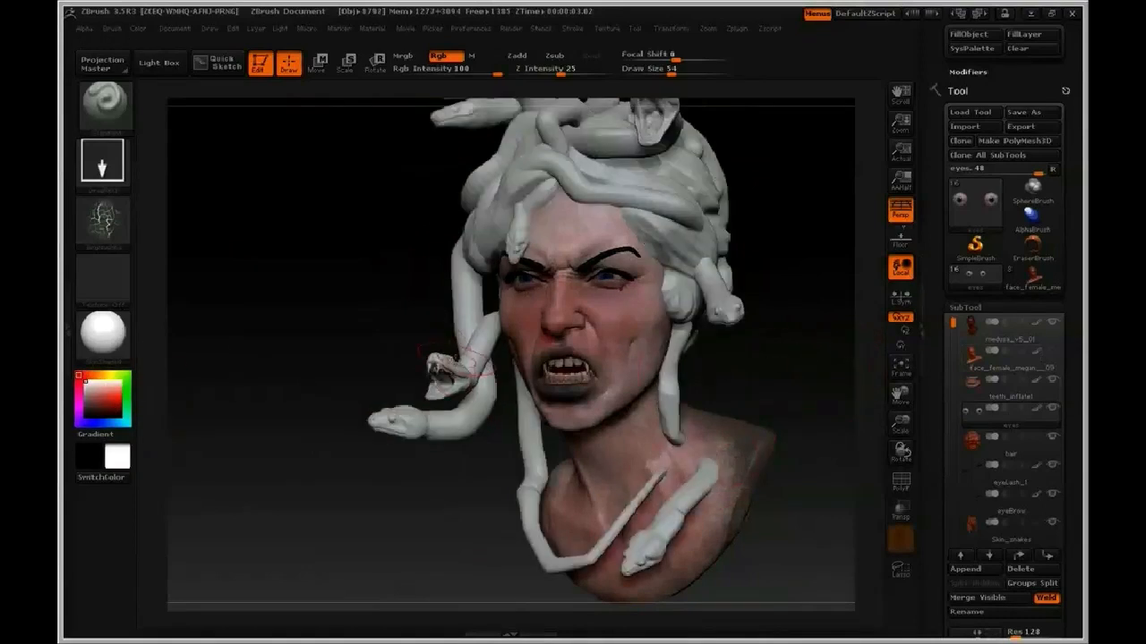
pyautogui.moveTo(370, 335); pyautogui.dragTo(227, 390)
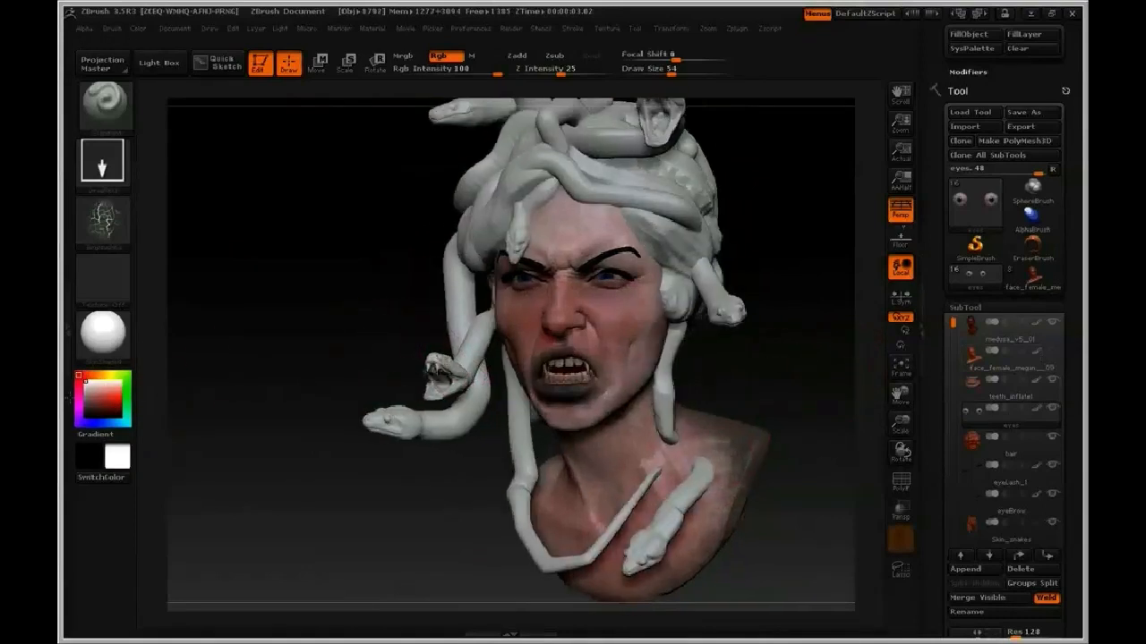
pyautogui.click(88, 399)
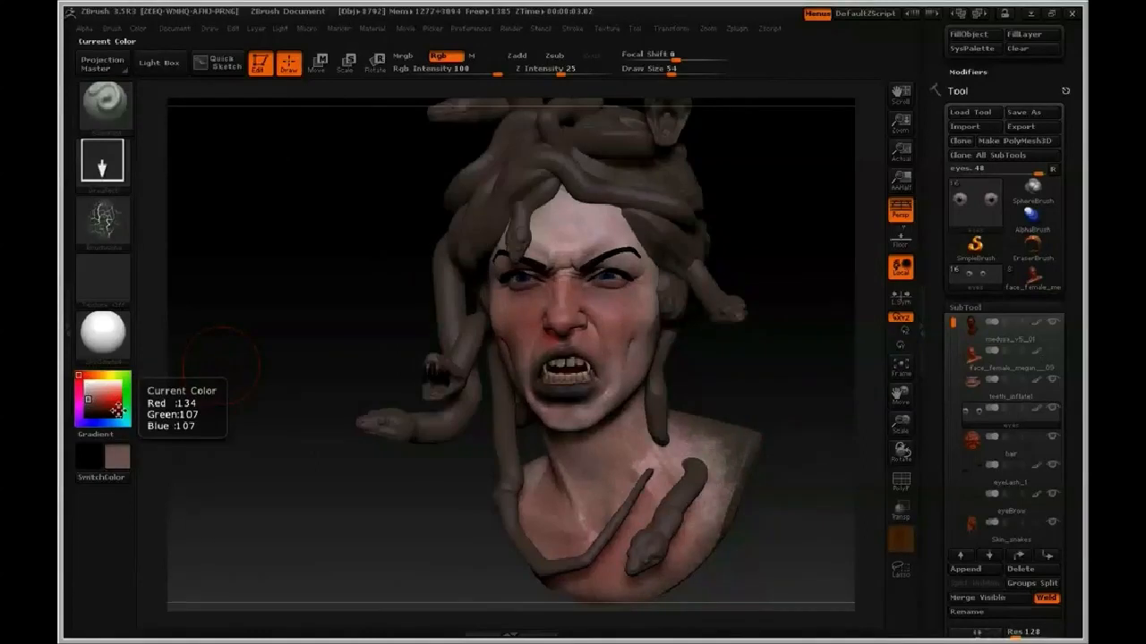